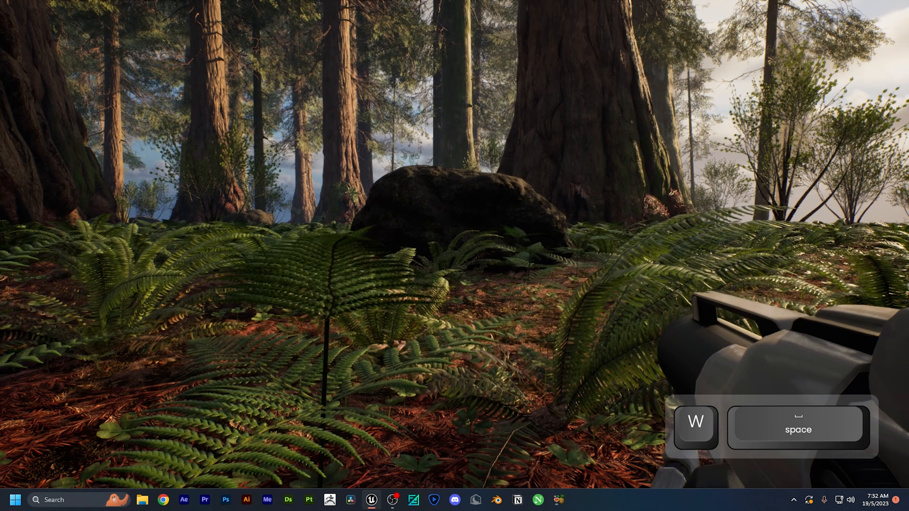
Step: Leave full screen and stop the play session to return to editing the forest level
key(F11)
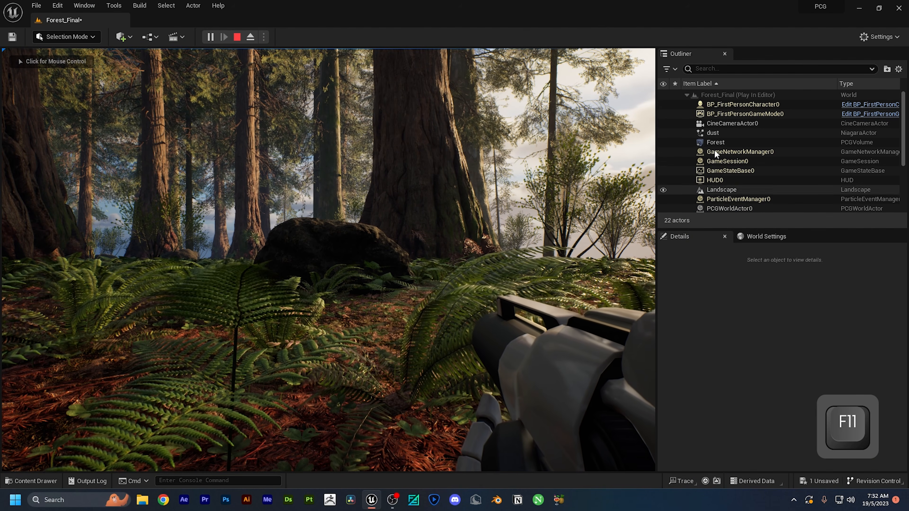
key(Escape)
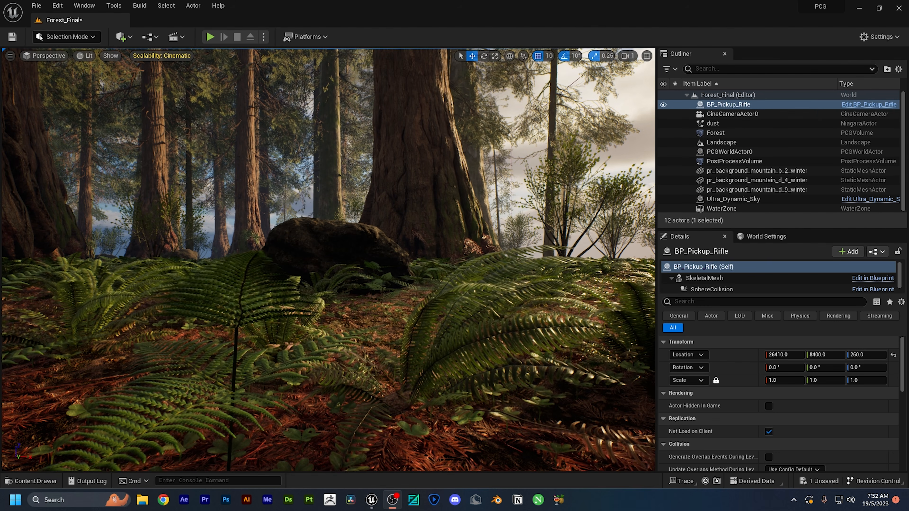
right_drag(430, 215, 518, 217)
key(w)
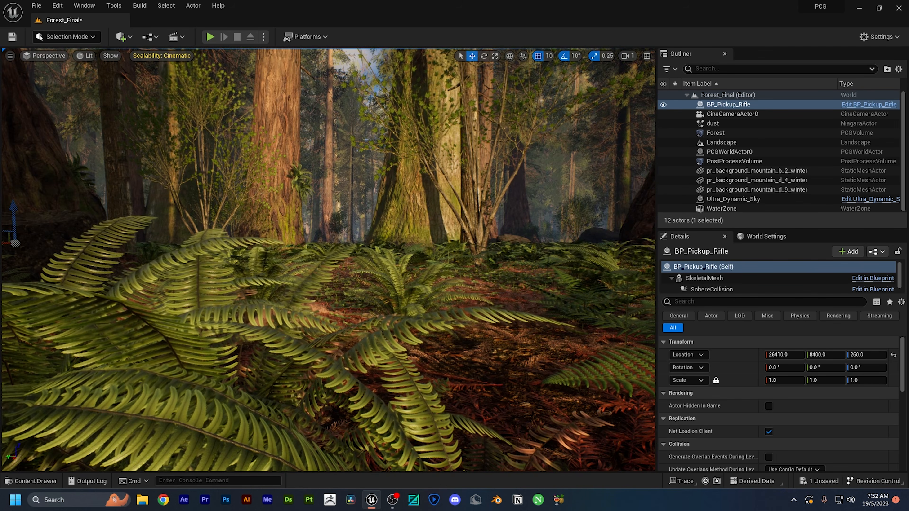
right_drag(320, 217, 314, 221)
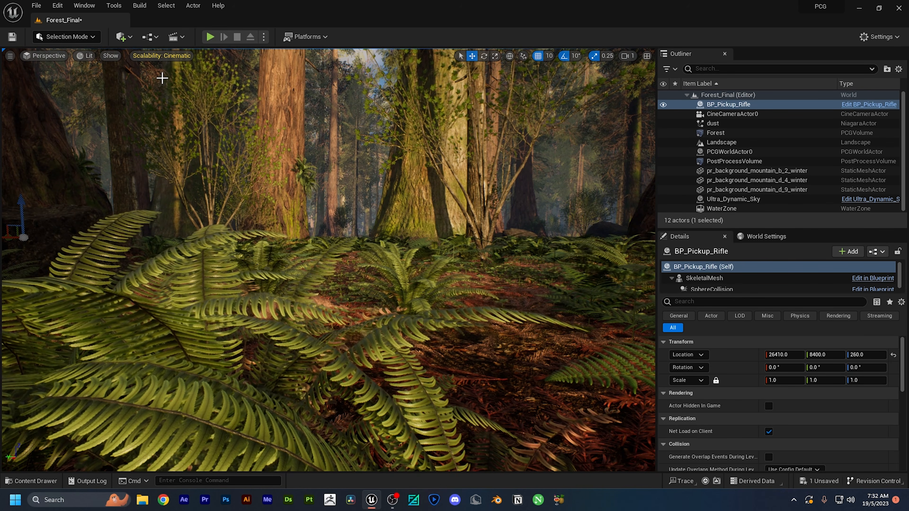
Step: Set all engine scalability quality groups to Low
click(161, 55)
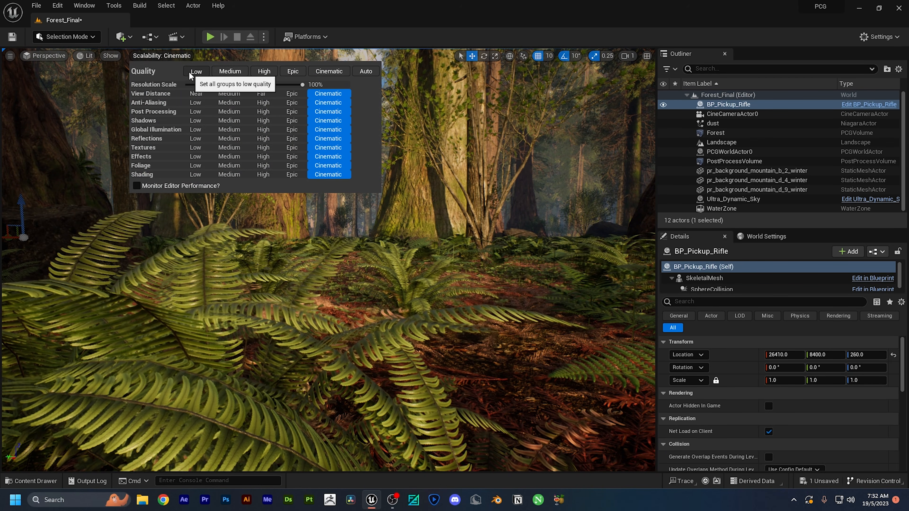
click(190, 73)
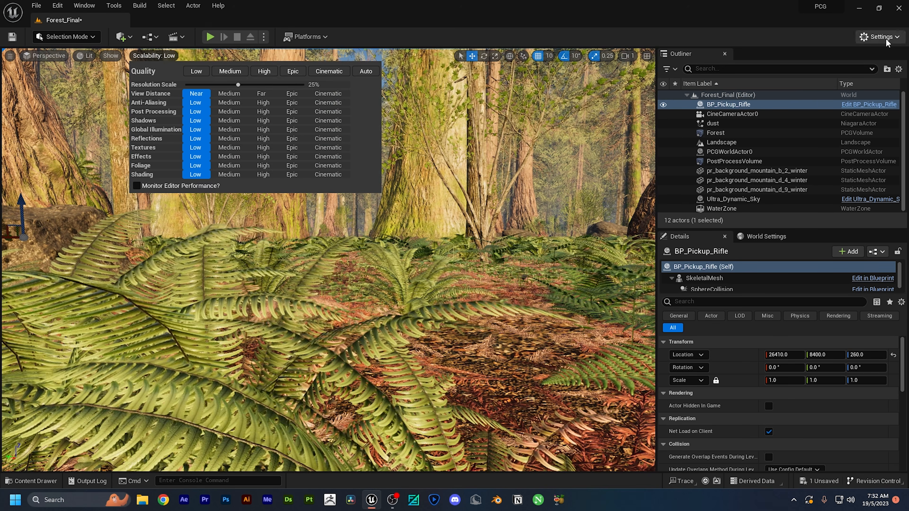
click(887, 38)
mouse_move(810, 196)
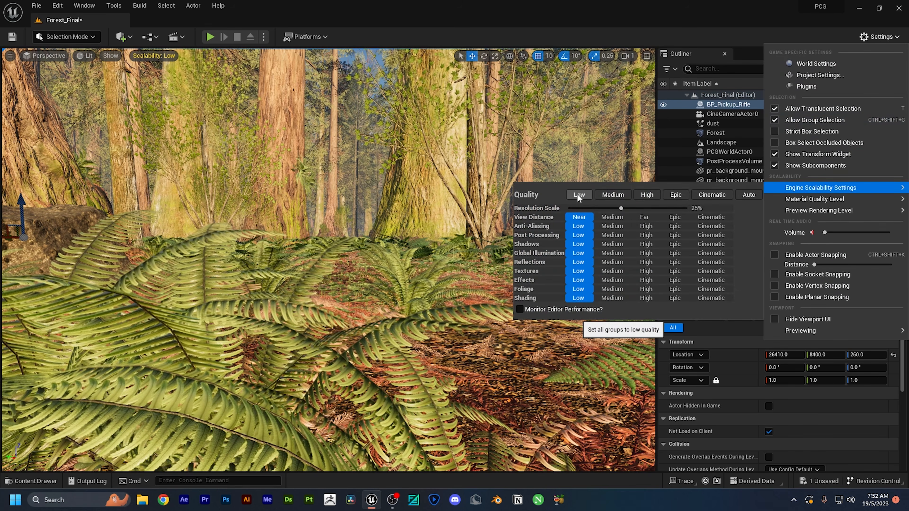
click(572, 5)
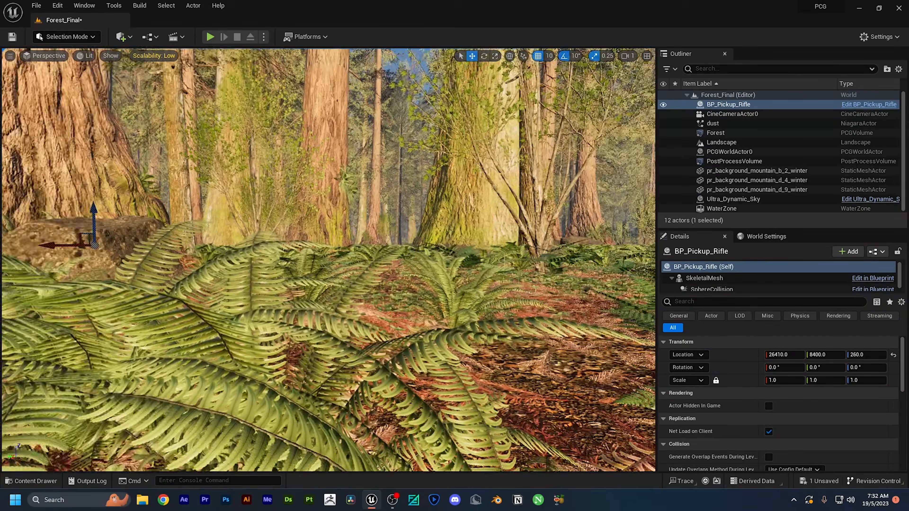
Step: Examine the forest from ground level up to above the treetops, raising the viewport camera speed to 32
key(w)
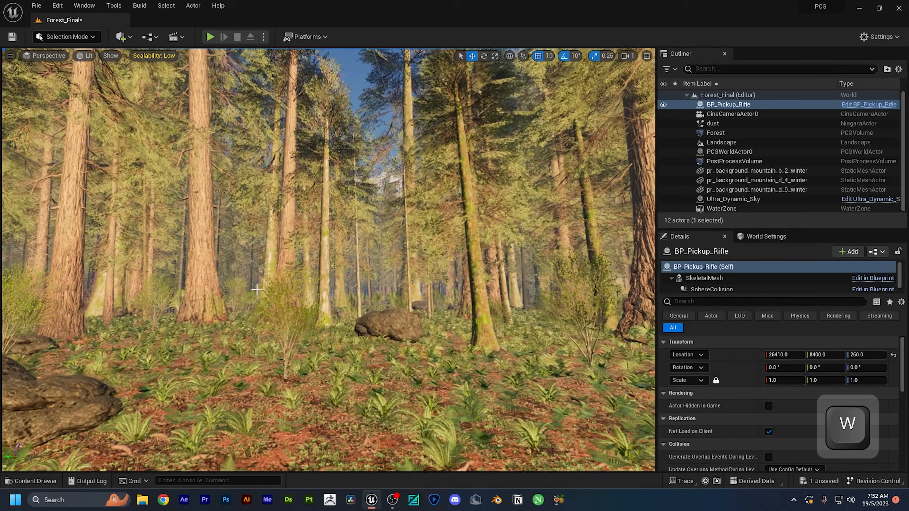
right_drag(256, 289, 256, 358)
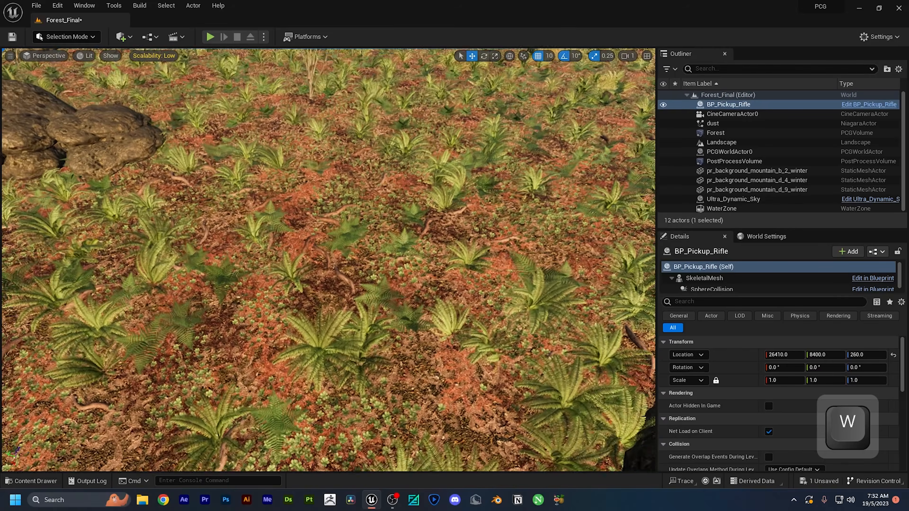
key(e)
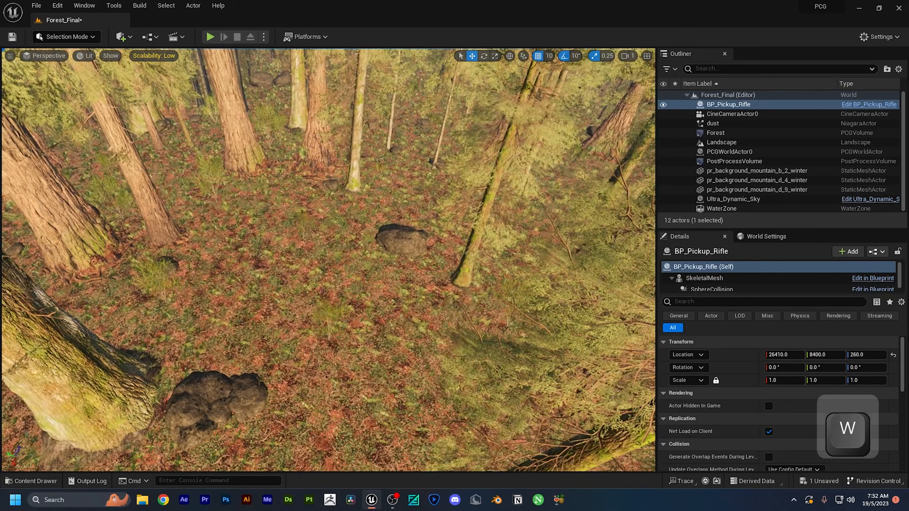
key(e)
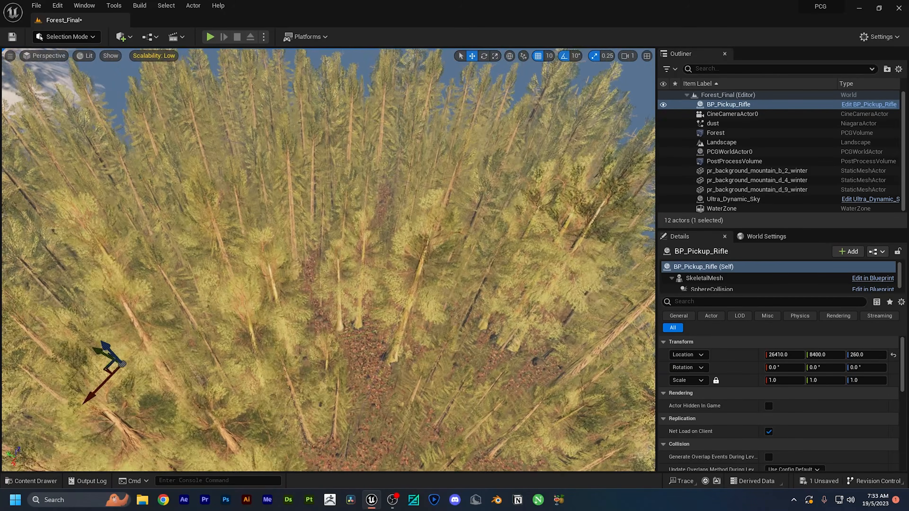
key(s)
key(s)
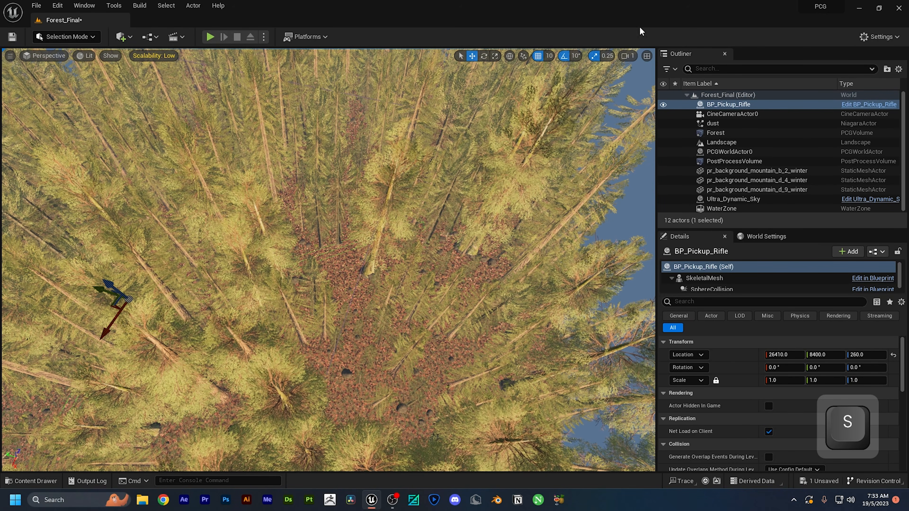
click(629, 55)
drag(668, 78, 695, 78)
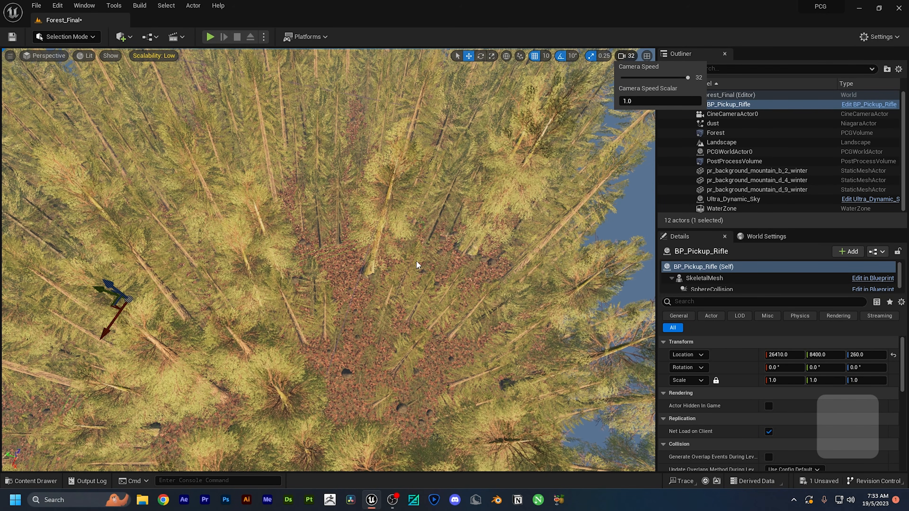
key(s)
key(w)
key(w)
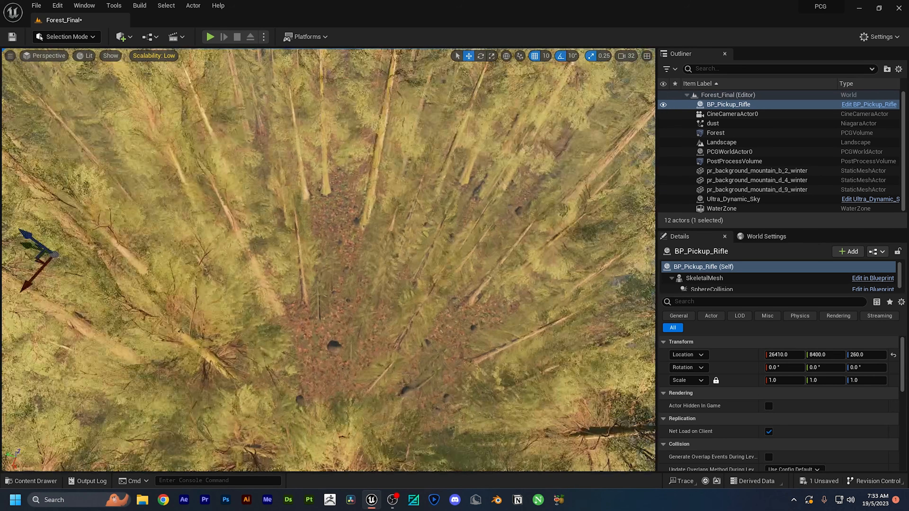
key(s)
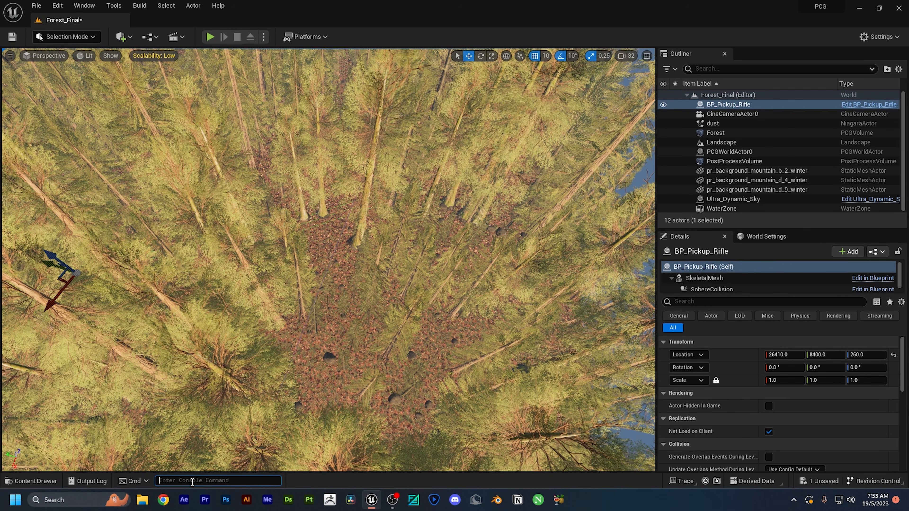
Step: Run the console commands r.Raytracing.Shadows.EnableTwoSidedGeometry 0 and r.forceLOD 0 from the clipboard history
click(192, 480)
key(super+v)
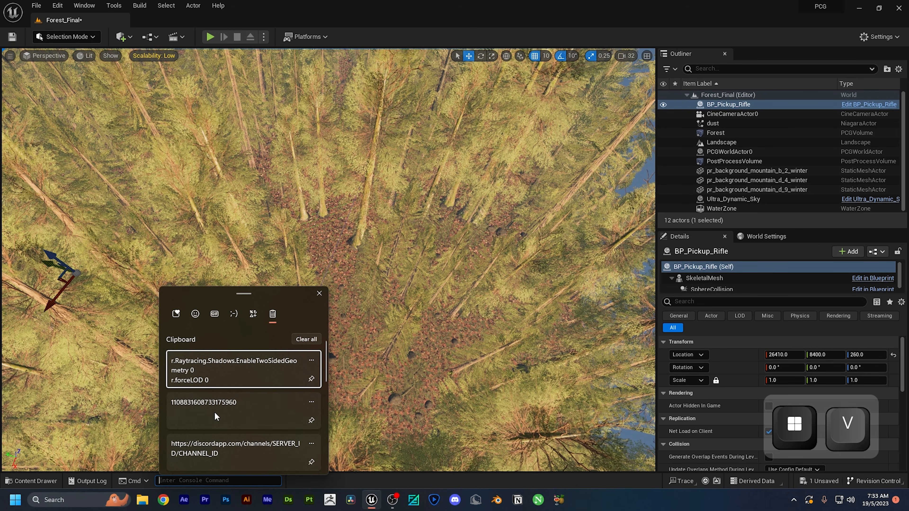
click(235, 362)
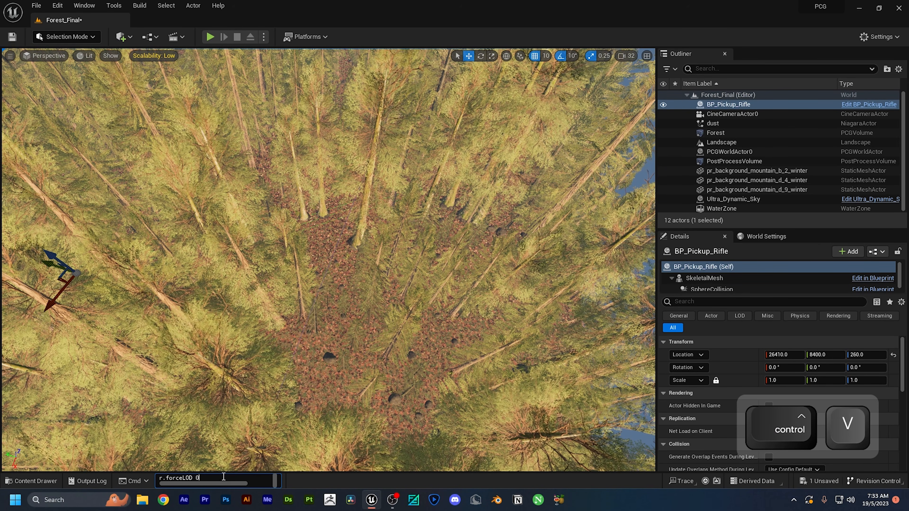
key(Return)
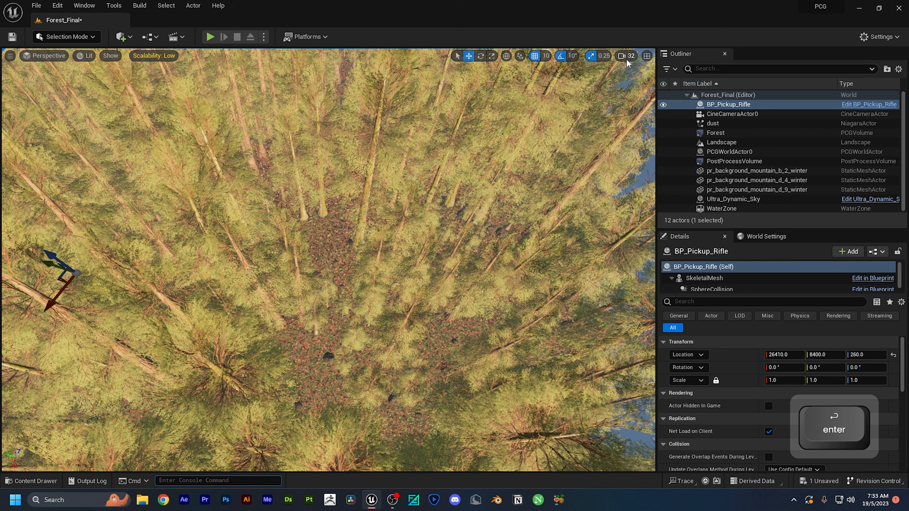
Step: Set the viewport camera speed to 1 and hide the Forest PCG volume
click(626, 58)
drag(651, 78, 654, 77)
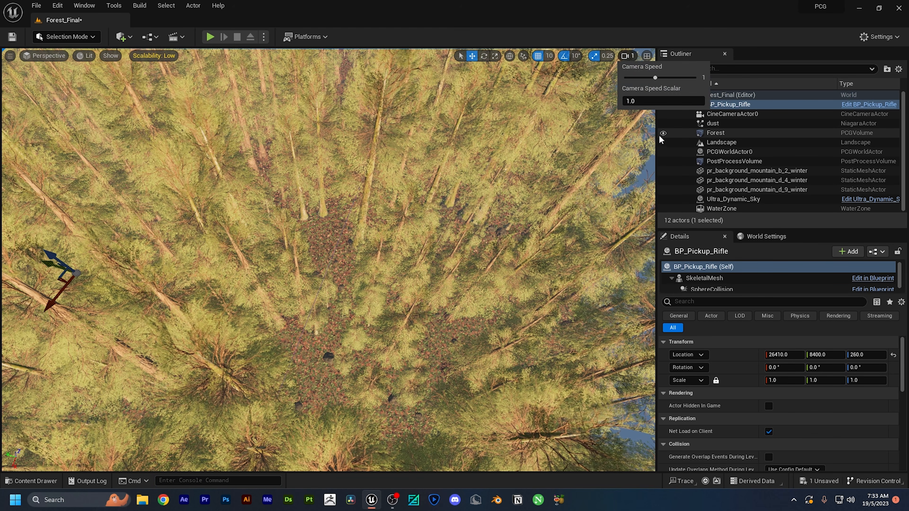
click(662, 132)
right_drag(251, 304, 232, 272)
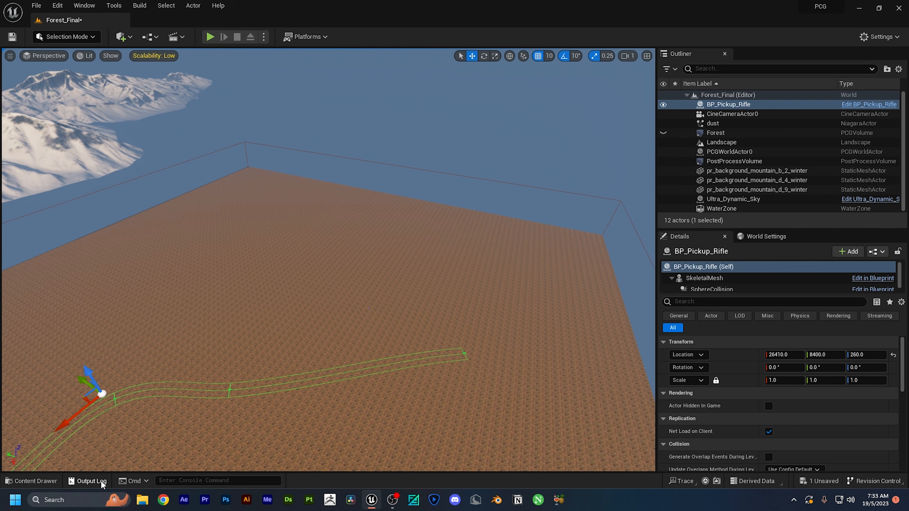
Step: Create a new level from the Basic template without saving Forest_Final
click(41, 9)
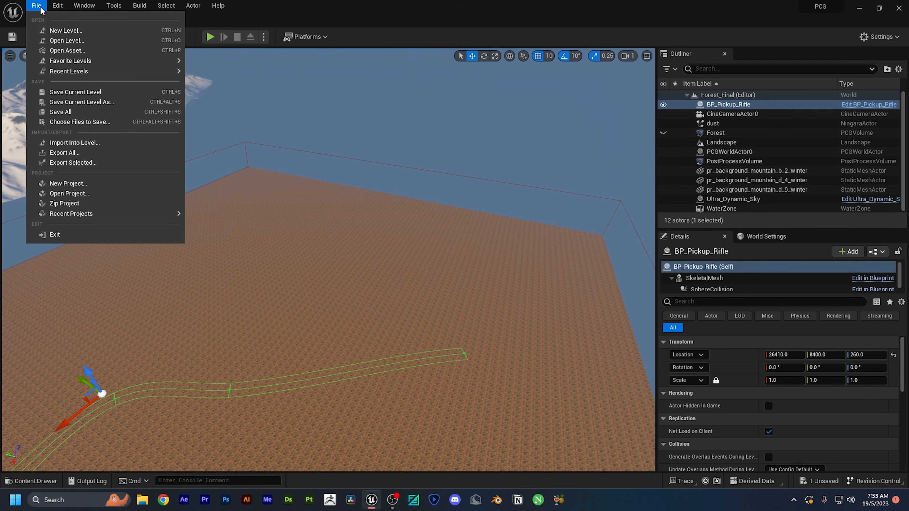
click(55, 32)
click(448, 211)
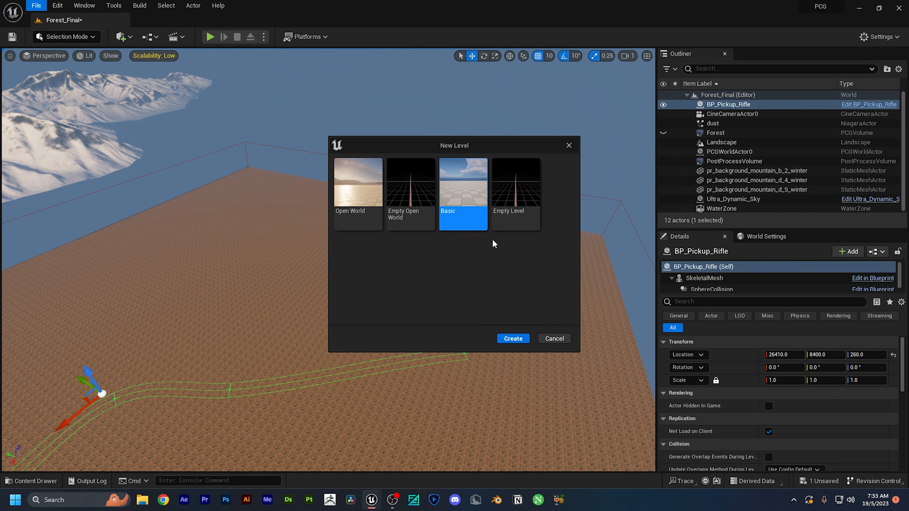
click(514, 338)
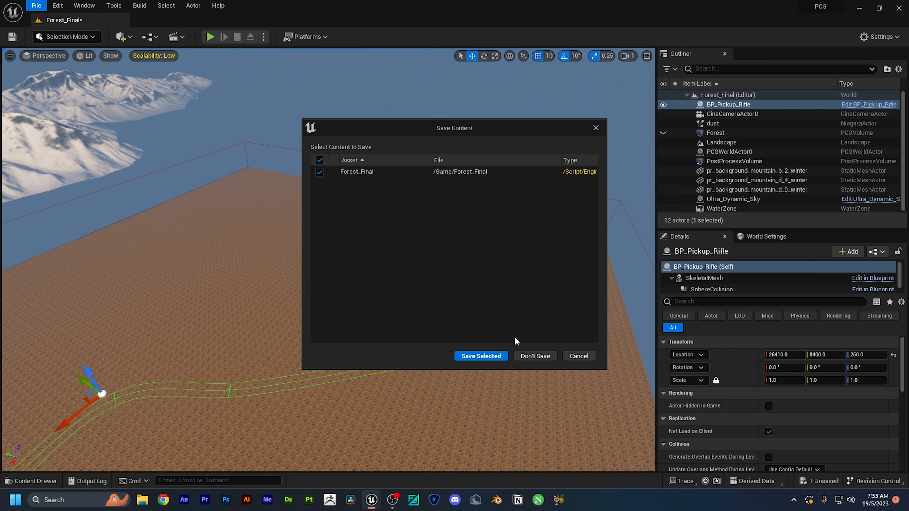
click(527, 356)
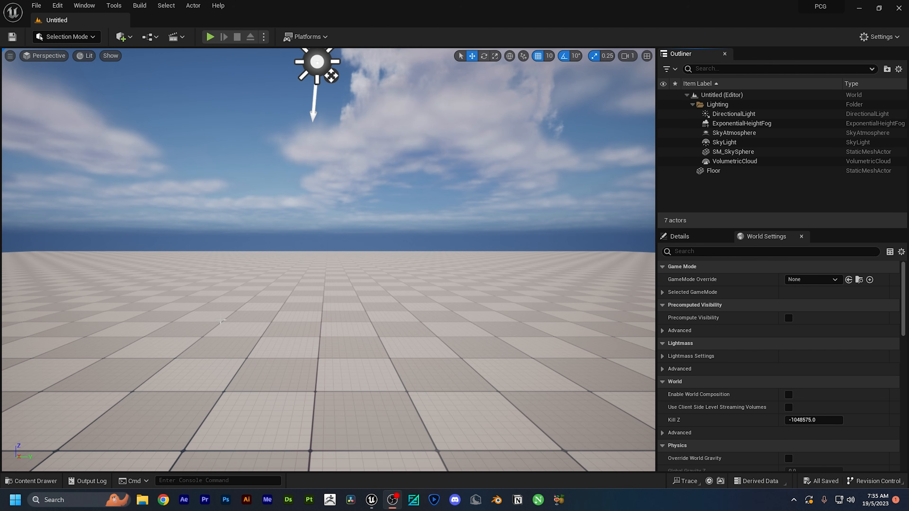
Step: Delete the Floor mesh from the new level
key(s)
right_drag(367, 252, 432, 261)
click(432, 261)
key(Delete)
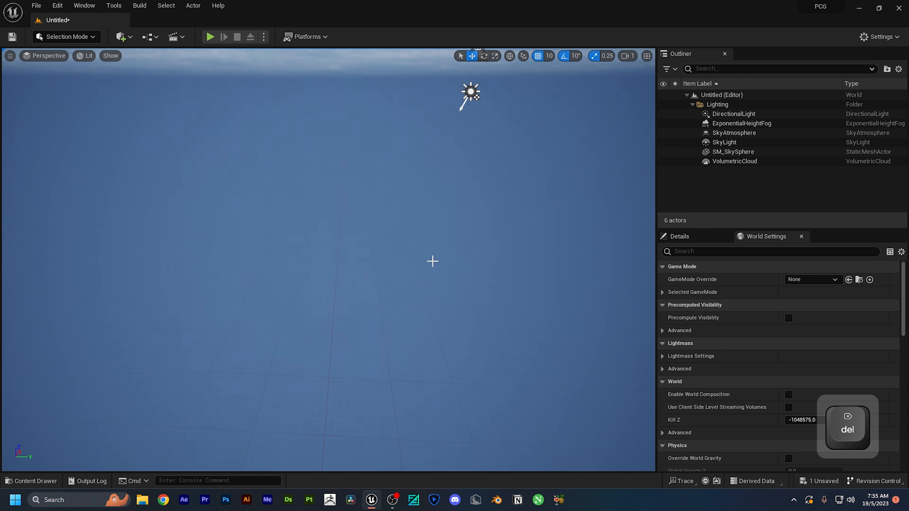
Step: Switch to Landscape mode and look over the preview grid of the new landscape
click(50, 39)
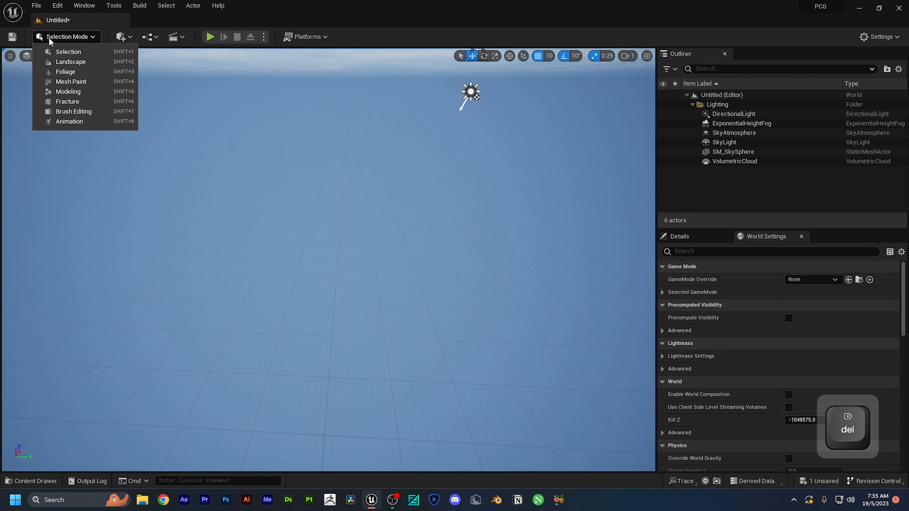
click(68, 61)
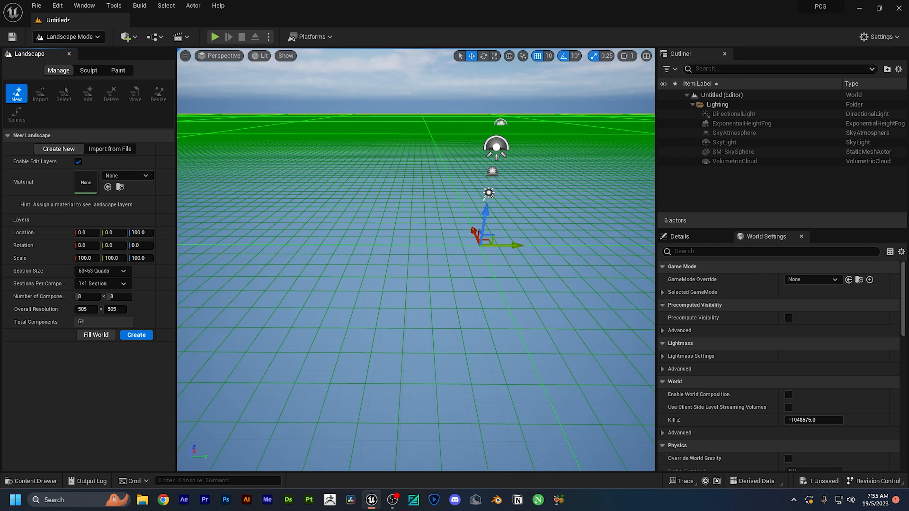
right_drag(444, 259, 443, 244)
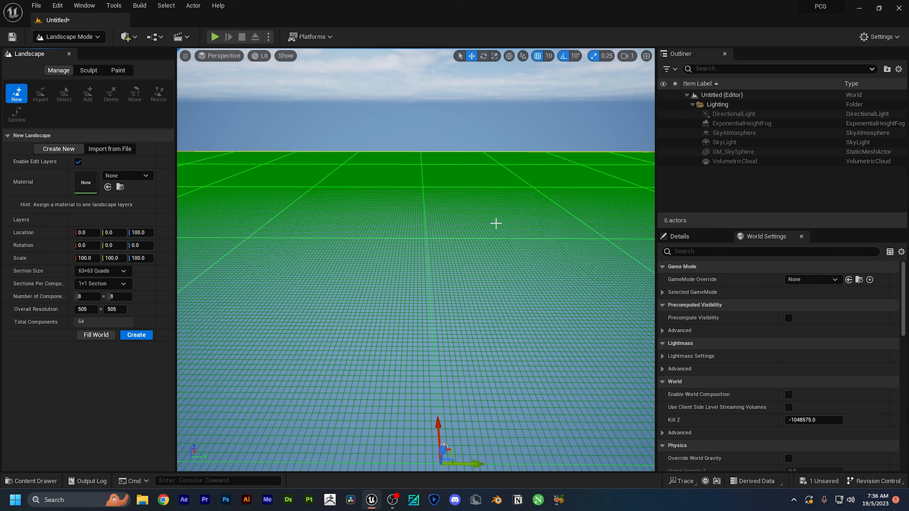
right_drag(495, 224, 247, 233)
key(s)
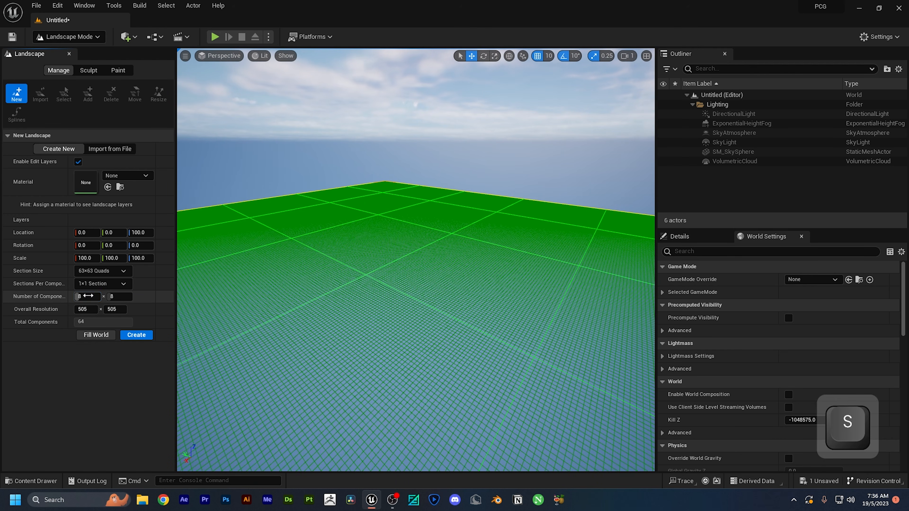
Step: Set the new landscape's number of components to 16 × 16
click(89, 295)
text(16)
key(Tab)
text(16)
key(Return)
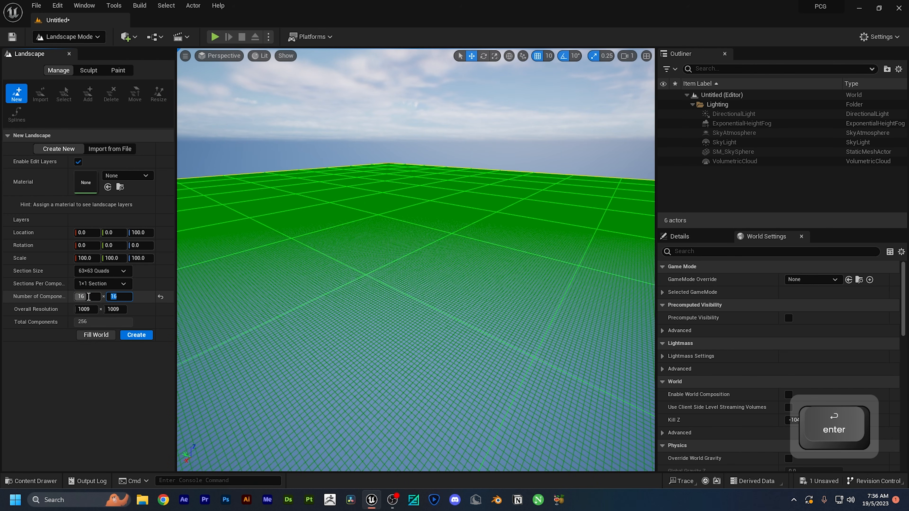
Step: Set the number of components to 8 × 8 and create the landscape
click(88, 296)
text(8)
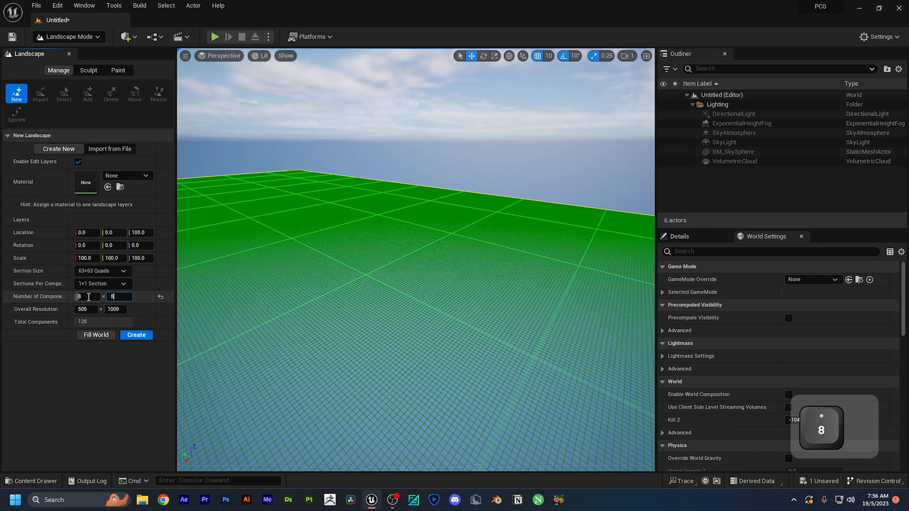
key(Tab)
text(8)
key(Return)
right_drag(515, 228, 555, 247)
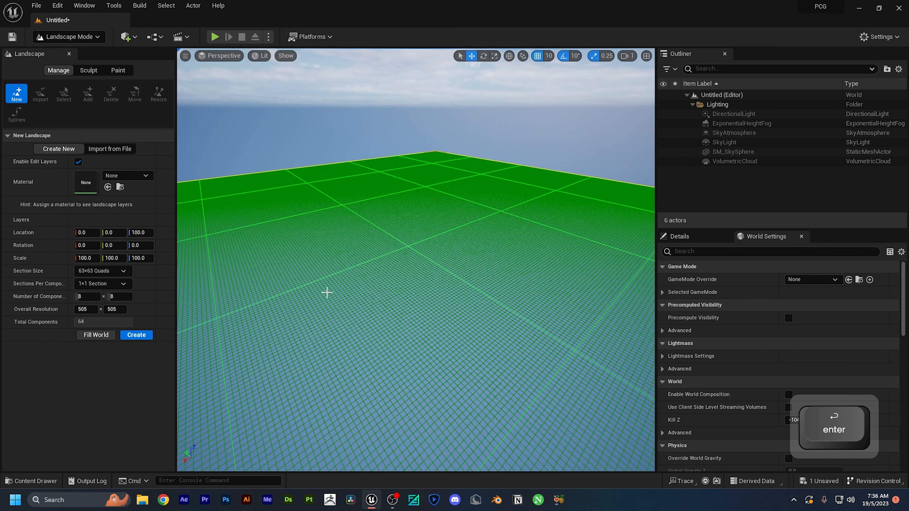
click(145, 336)
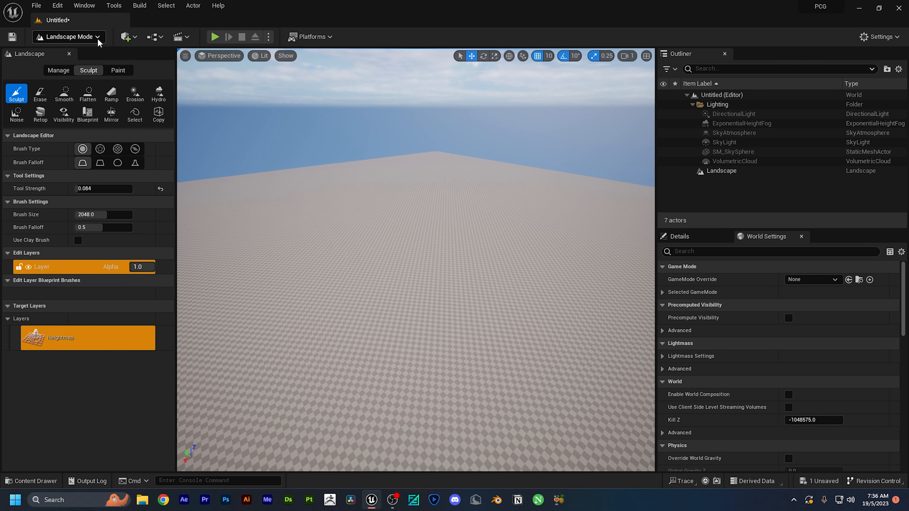
Step: Return to Selection mode and select the new landscape
click(68, 36)
click(68, 53)
click(452, 197)
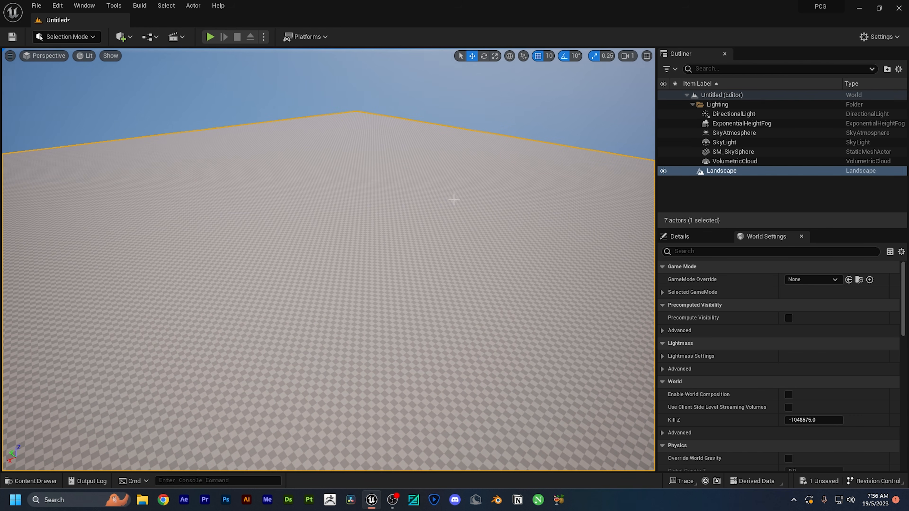
Step: Set all groups of the engine scalability settings to High quality
click(880, 36)
mouse_move(821, 185)
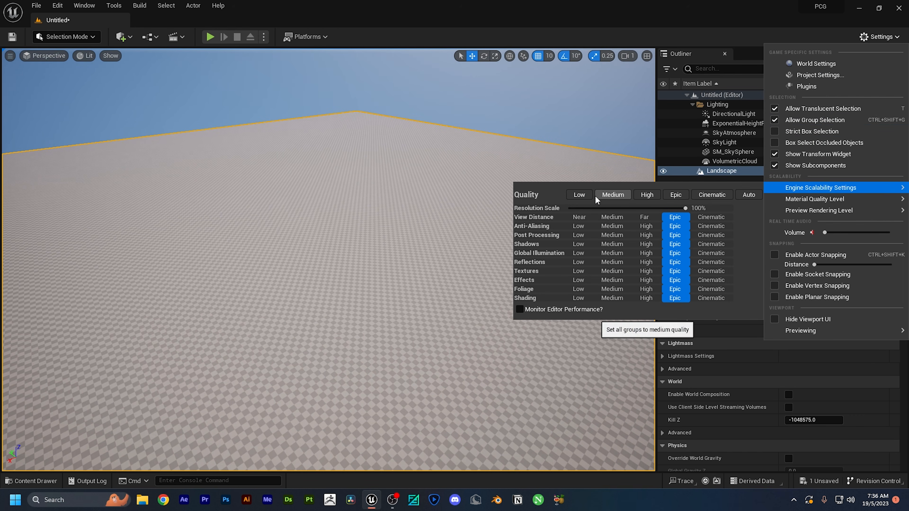
click(647, 196)
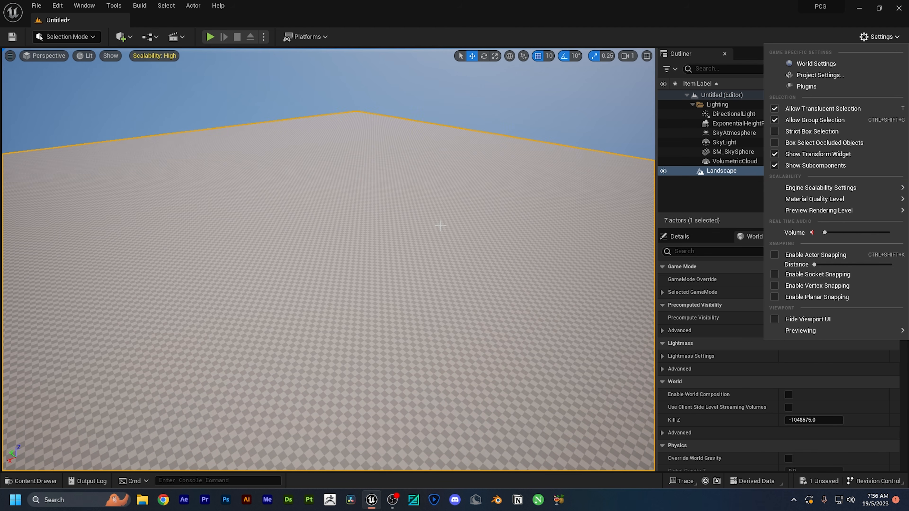
click(437, 232)
right_drag(433, 236, 510, 243)
key(w)
key(s)
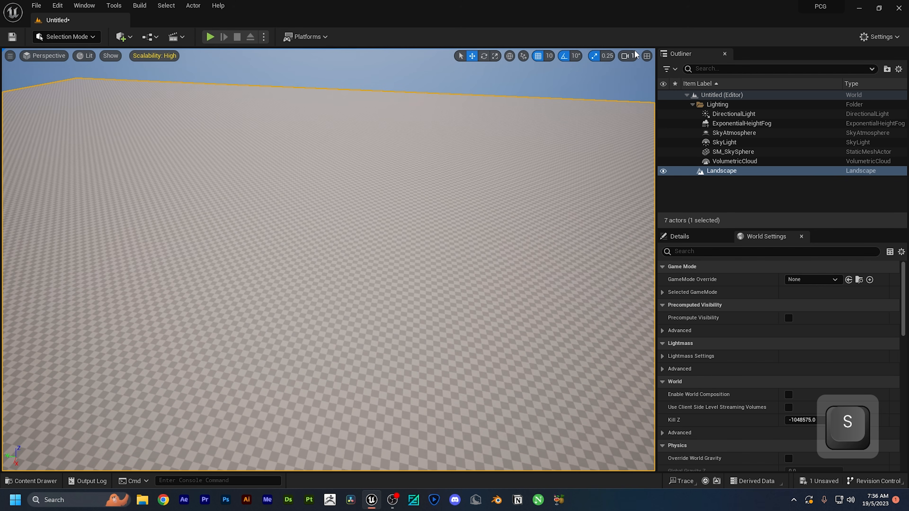
Step: Set the viewport camera speed to 3
click(628, 56)
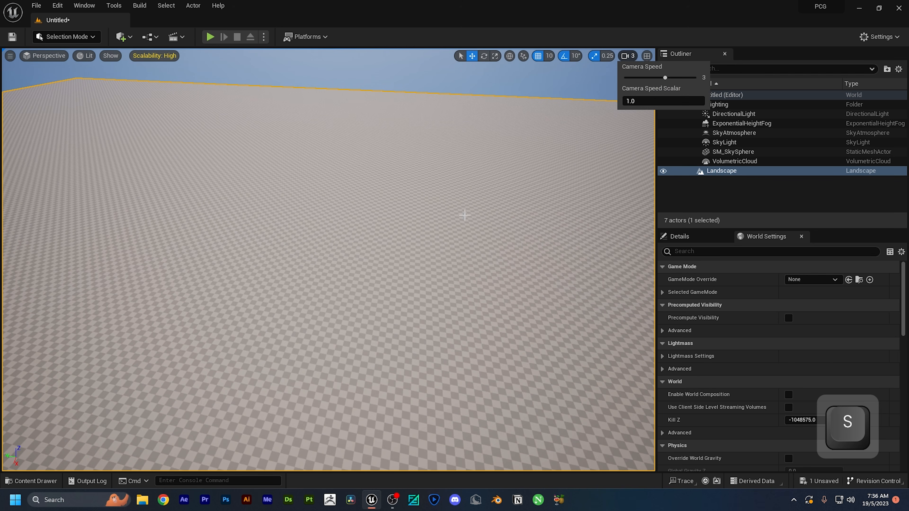
click(380, 217)
key(s)
right_drag(367, 217, 349, 184)
key(w)
key(s)
Step: Search the plugins for "procedu" and make sure Procedural Content Generation Framework is enabled
click(57, 5)
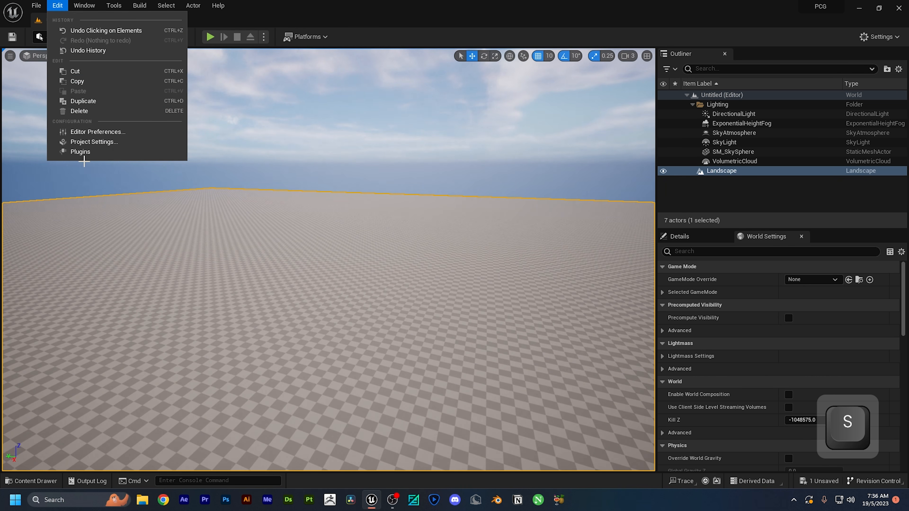
click(80, 151)
text(per)
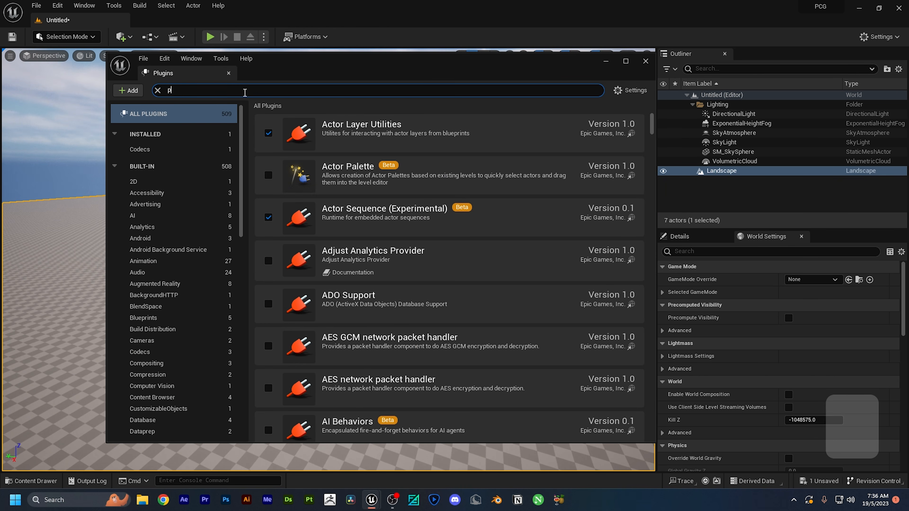
key(BackSpace)
key(BackSpace)
text(rio)
key(BackSpace)
key(BackSpace)
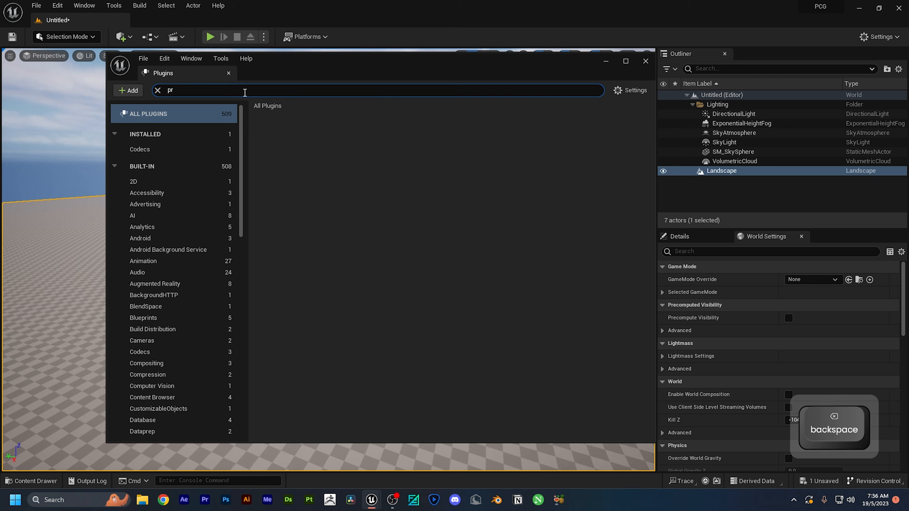
text(ocedu)
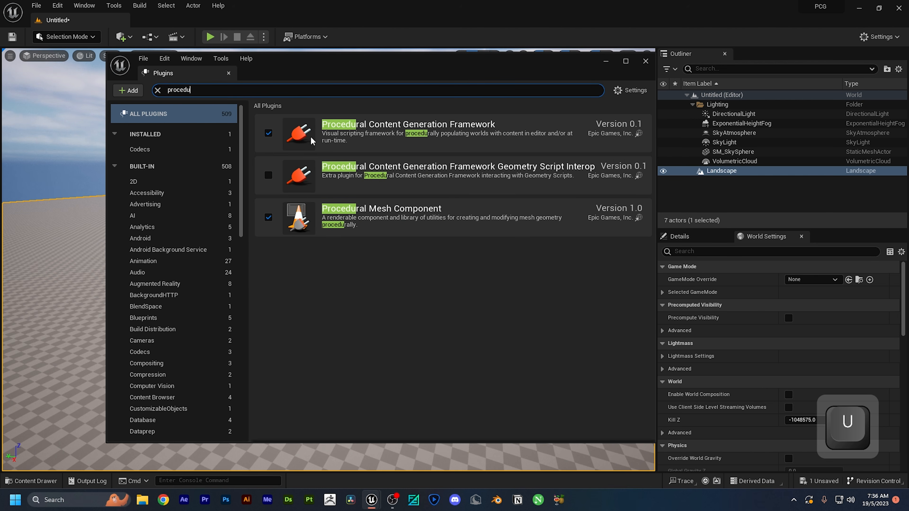
click(269, 133)
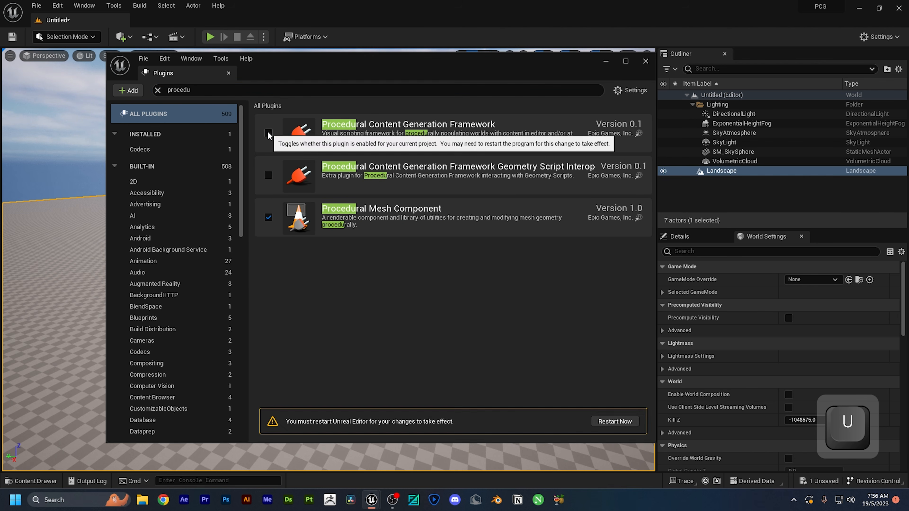
click(269, 133)
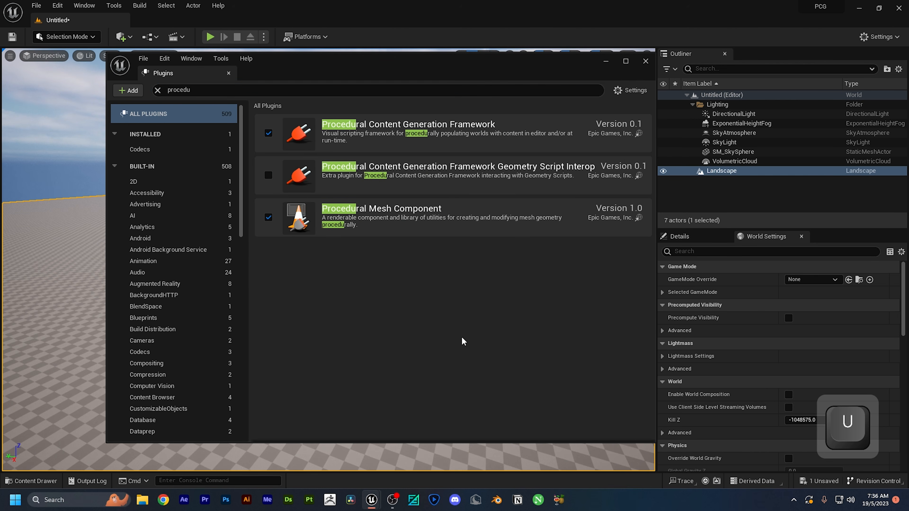
click(645, 61)
Step: Create a PCG Graph asset named Tutorial in the Content folder
key(s)
mouse_move(54, 371)
right_down()
mouse_move(144, 358)
mouse_move(64, 293)
mouse_move(55, 372)
right_up()
key(w)
key(s)
click(31, 480)
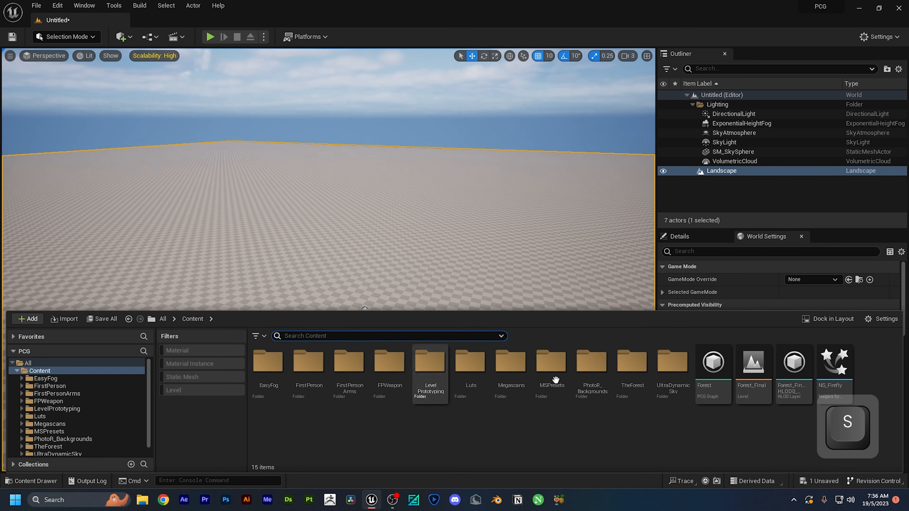
right_click(542, 450)
mouse_move(572, 384)
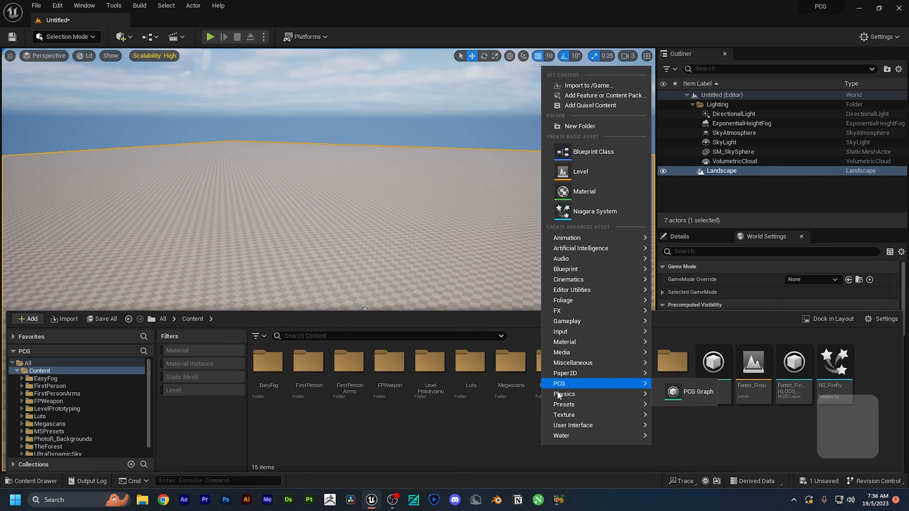
click(692, 387)
text(Tutori)
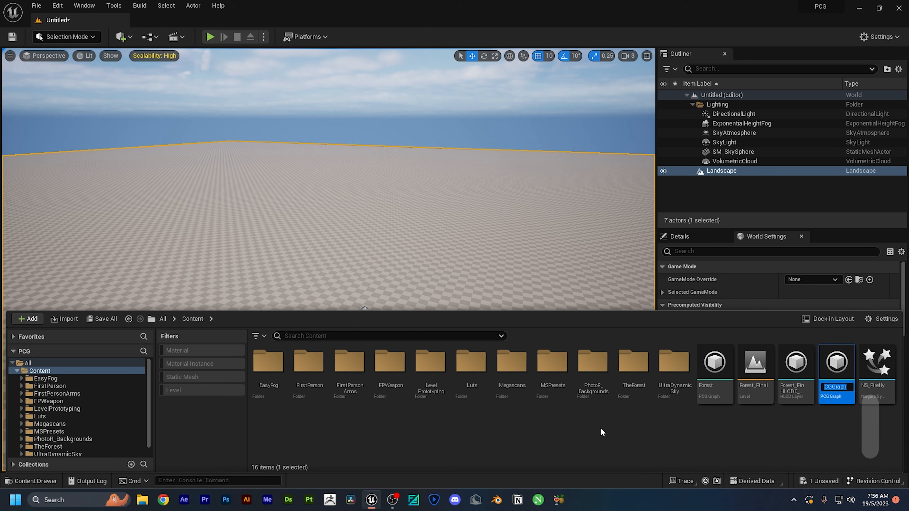
text(al)
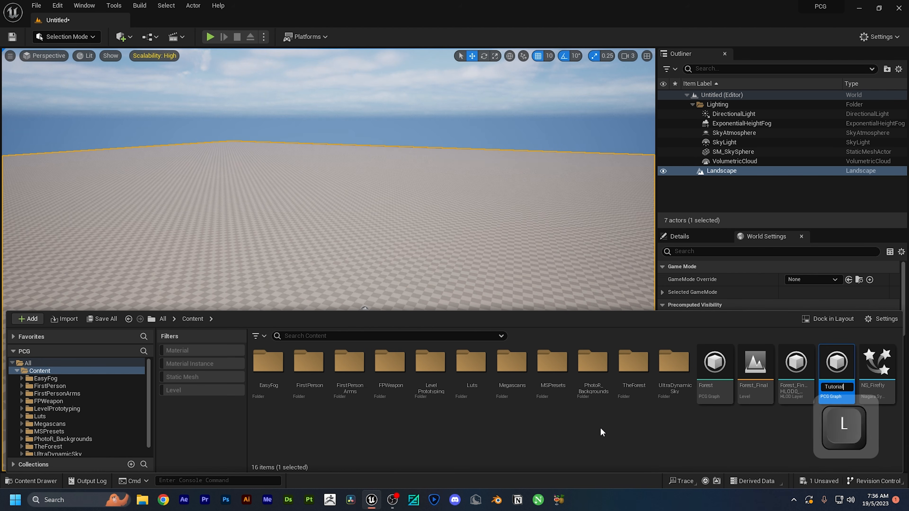
key(Return)
Step: Open the Tutorial graph and spread the Input and Output nodes far apart
double_click(876, 368)
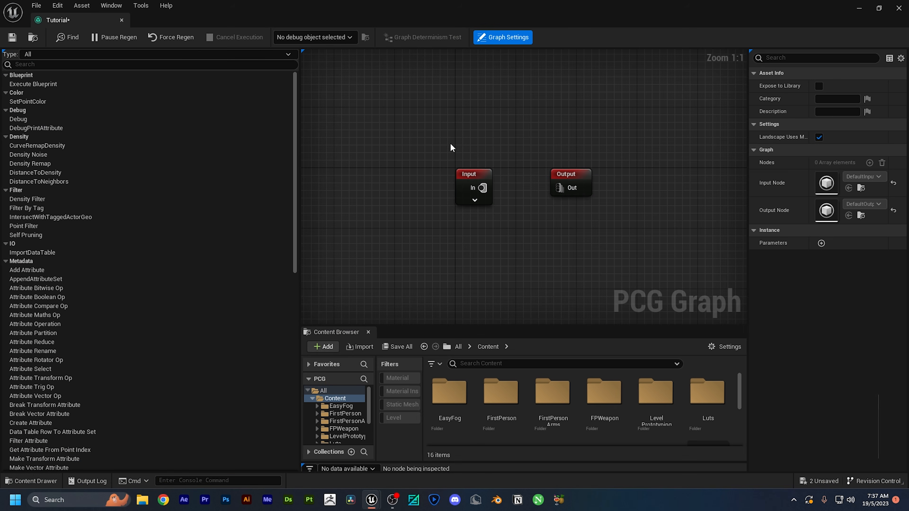
scroll(427, 129, down, 1)
drag(520, 189, 519, 188)
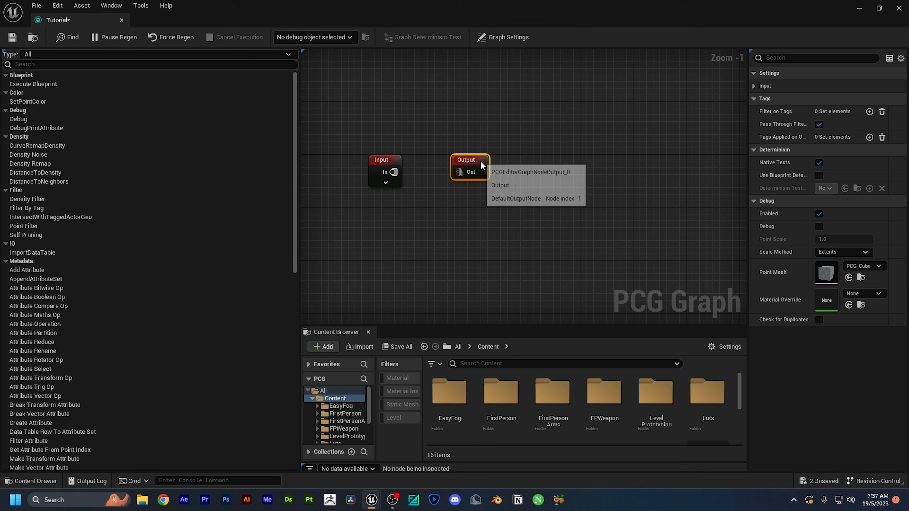
drag(480, 160, 603, 167)
click(382, 182)
drag(394, 160, 348, 161)
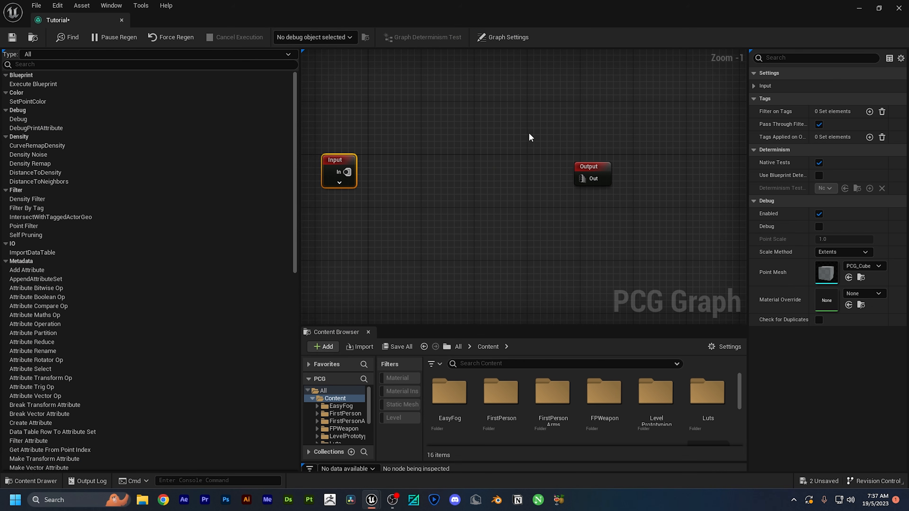
scroll(528, 132, down, 2)
right_drag(468, 130, 539, 133)
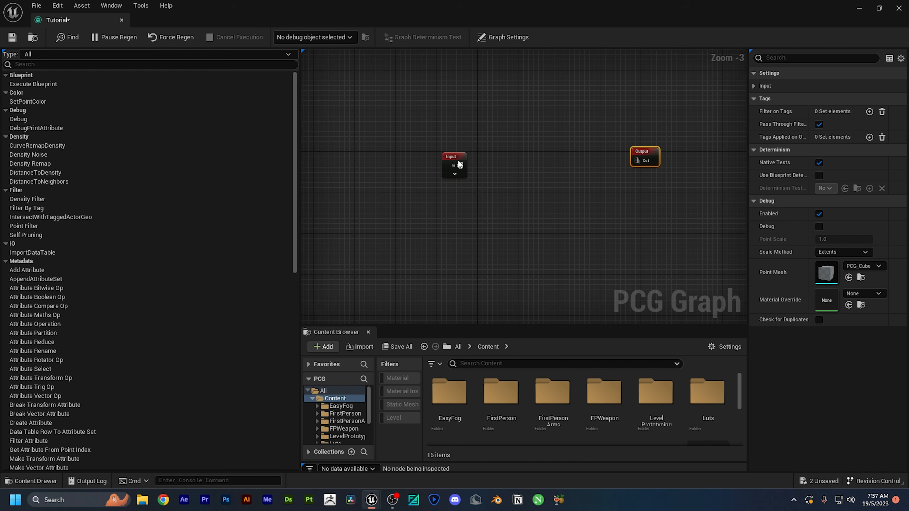
drag(460, 164, 428, 159)
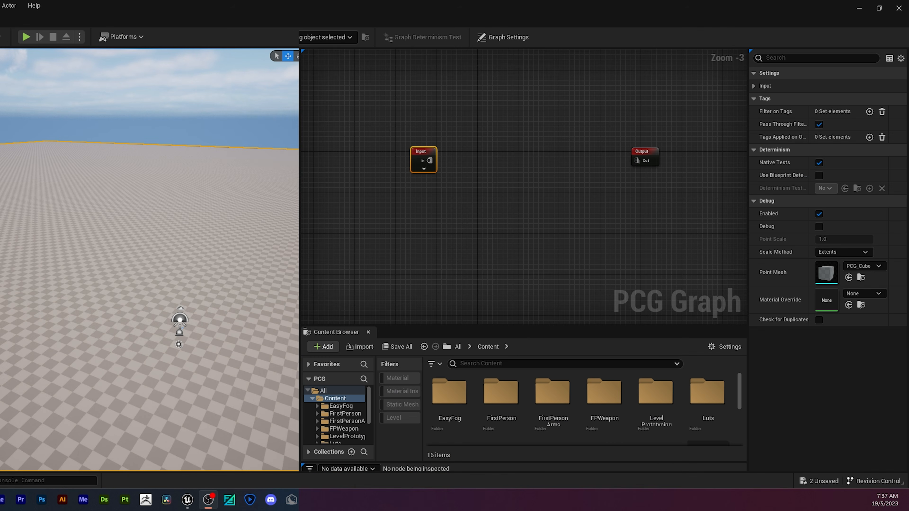
Step: Add a Surface Sampler node to the graph and place it between the Input and Output nodes
right_drag(277, 252, 304, 259)
click(451, 191)
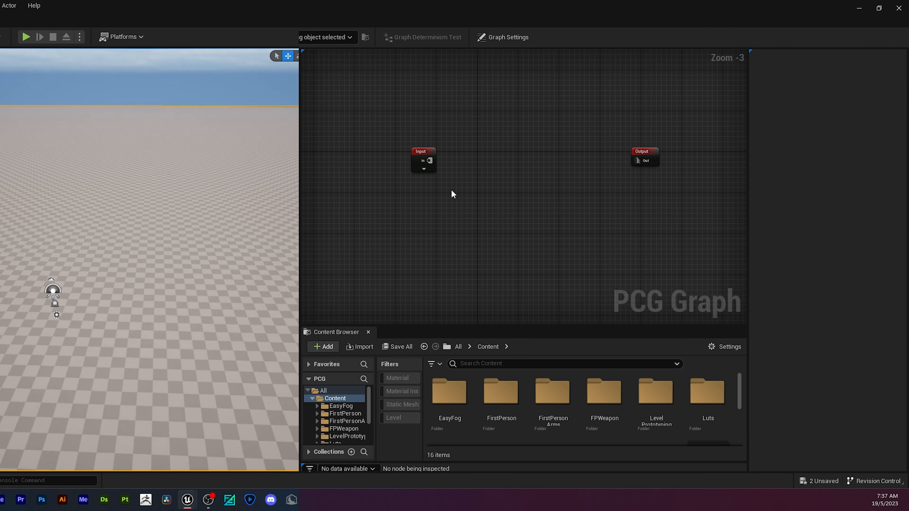
right_click(429, 208)
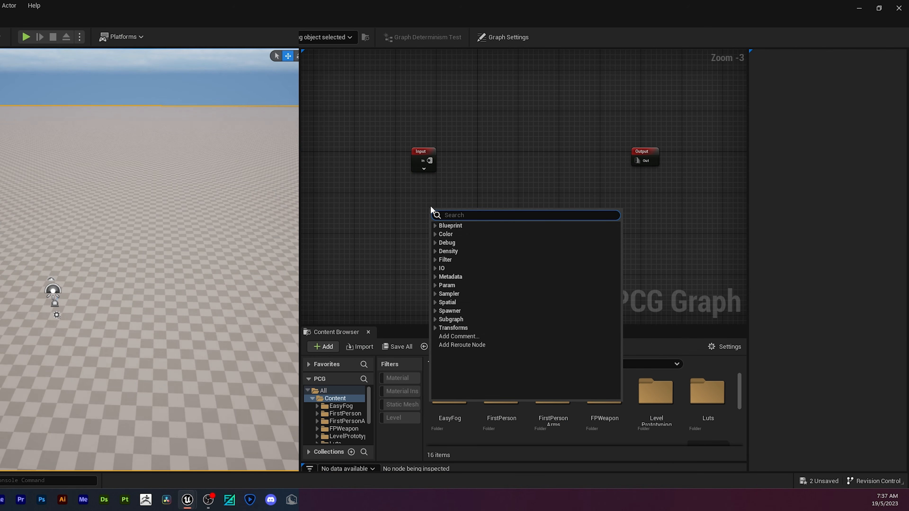
text(su)
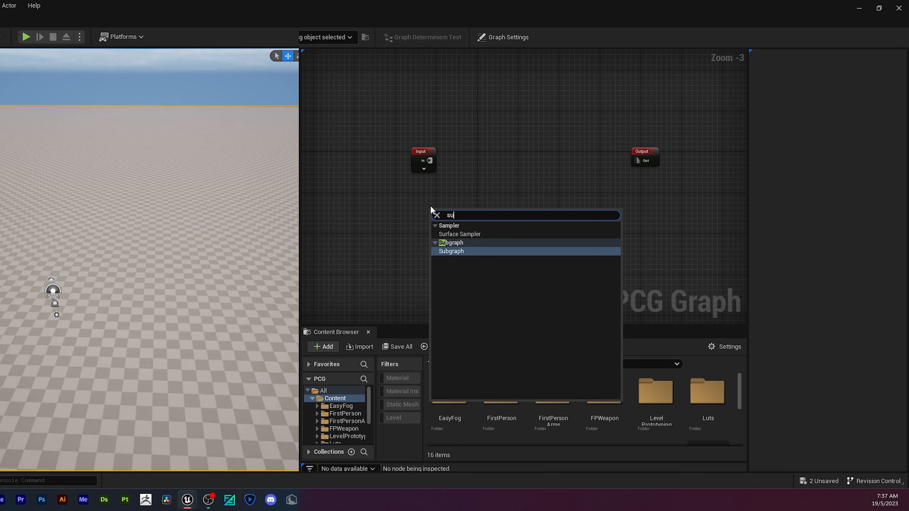
key(Up)
key(Return)
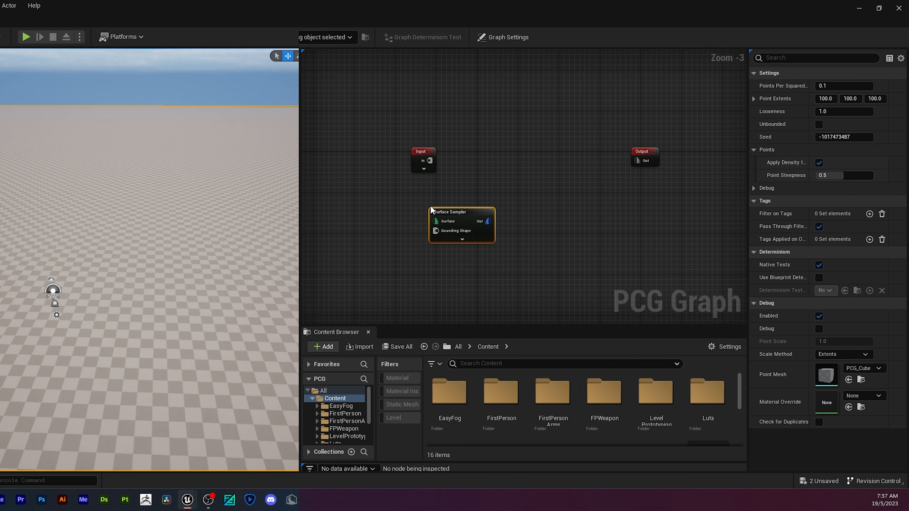
drag(460, 208, 522, 154)
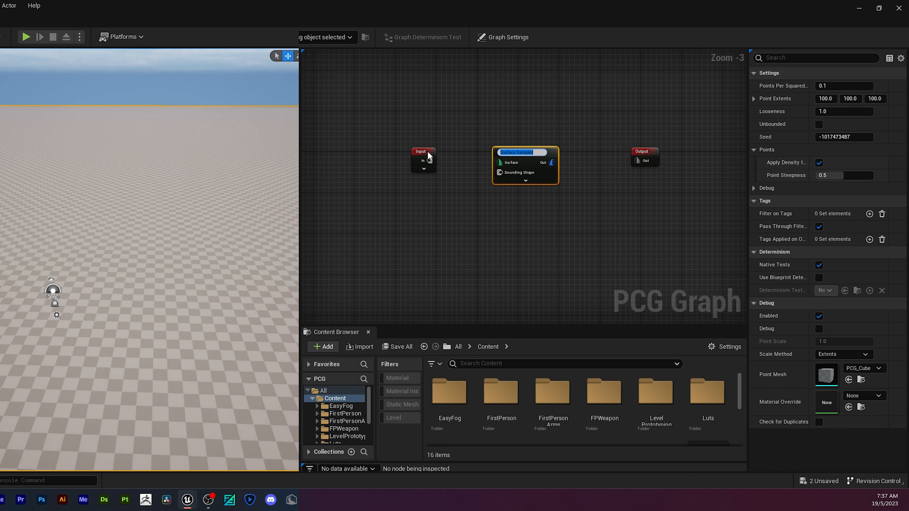
Step: Connect the expanded Input node's Landscape pin to the Surface Sampler's Surface pin and toggle the sampler's debug on and off
drag(428, 150, 396, 145)
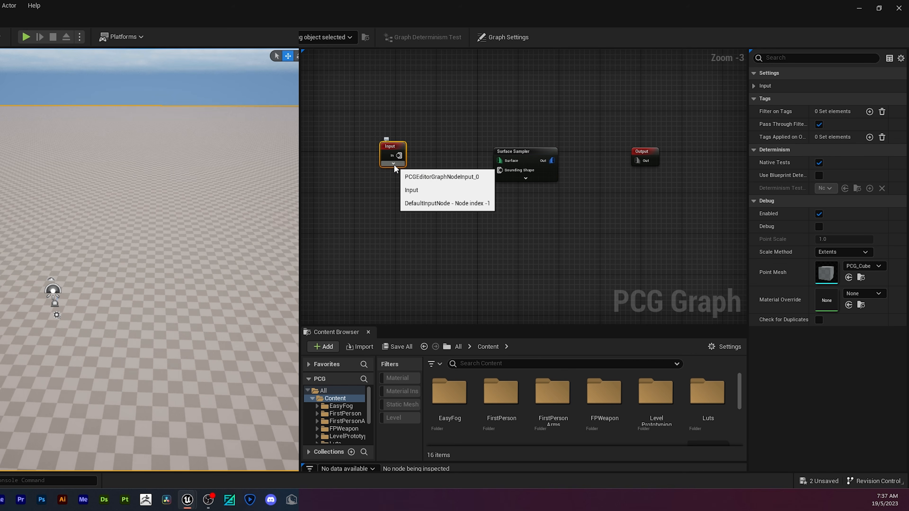
click(394, 164)
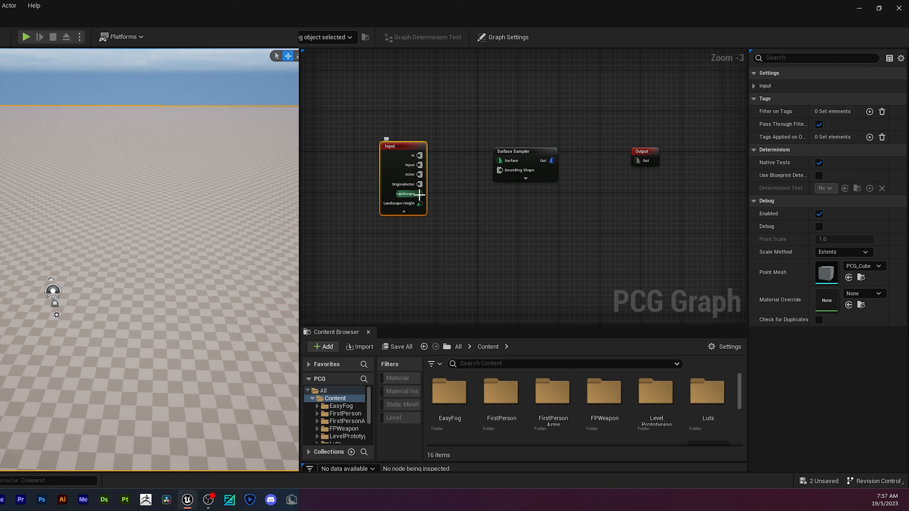
drag(420, 193, 501, 161)
drag(409, 151, 357, 150)
drag(502, 158, 440, 167)
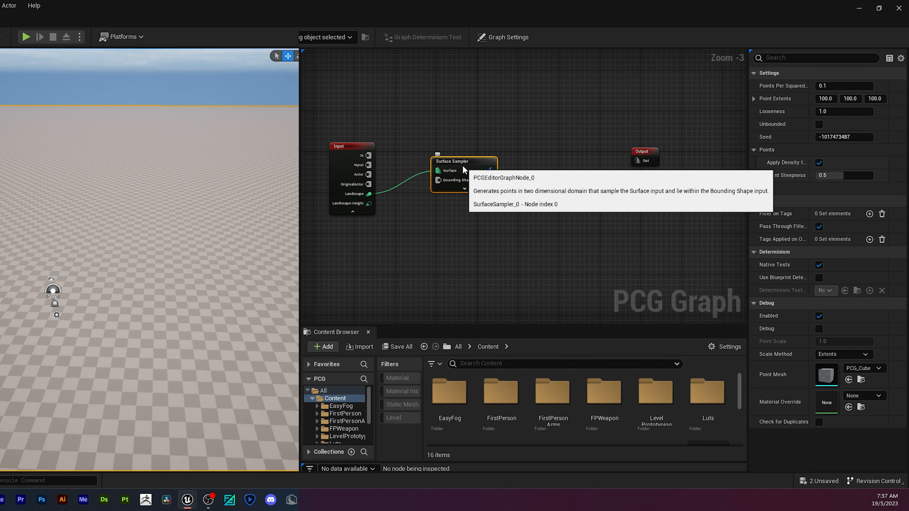
key(d)
key(d)
Step: Sculpt uneven hills into the landscape and return to Selection mode
right_drag(149, 259, 170, 251)
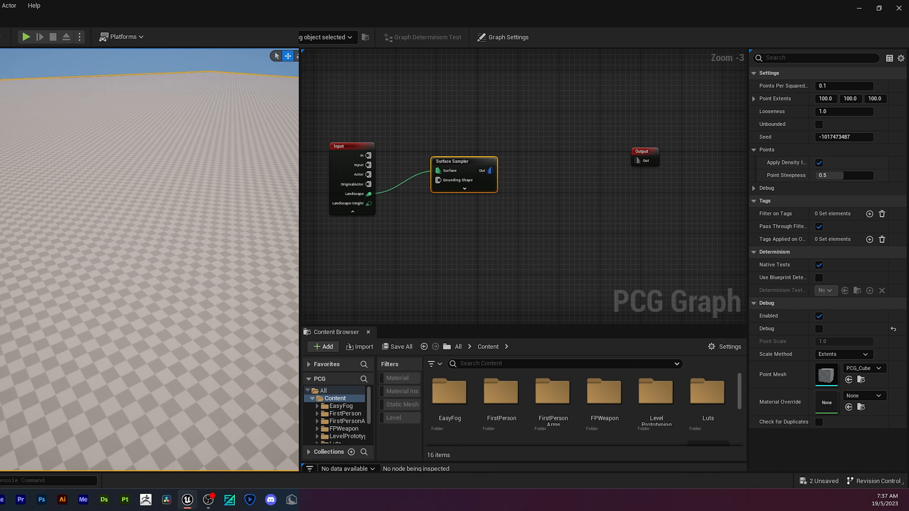
right_drag(10, 333, 10, 315)
right_drag(149, 260, 79, 291)
right_drag(205, 148, 240, 136)
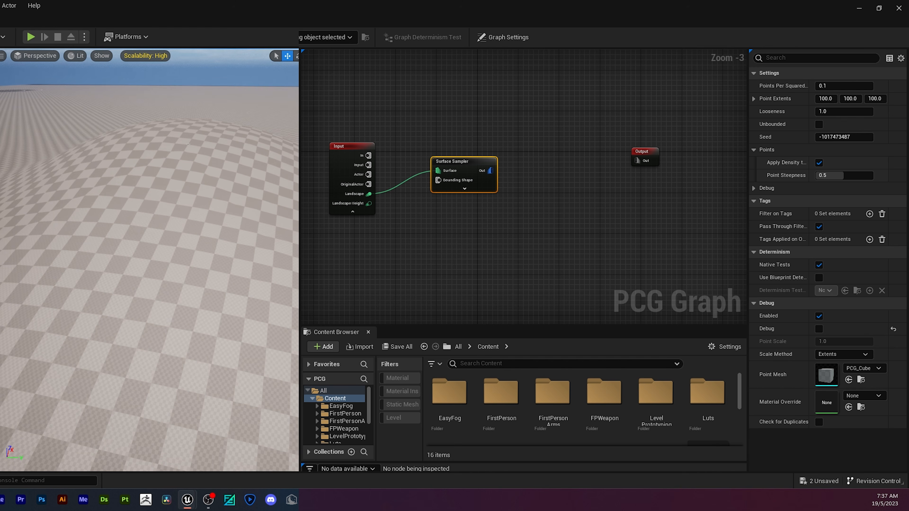
click(2, 37)
click(7, 56)
right_drag(150, 200, 136, 170)
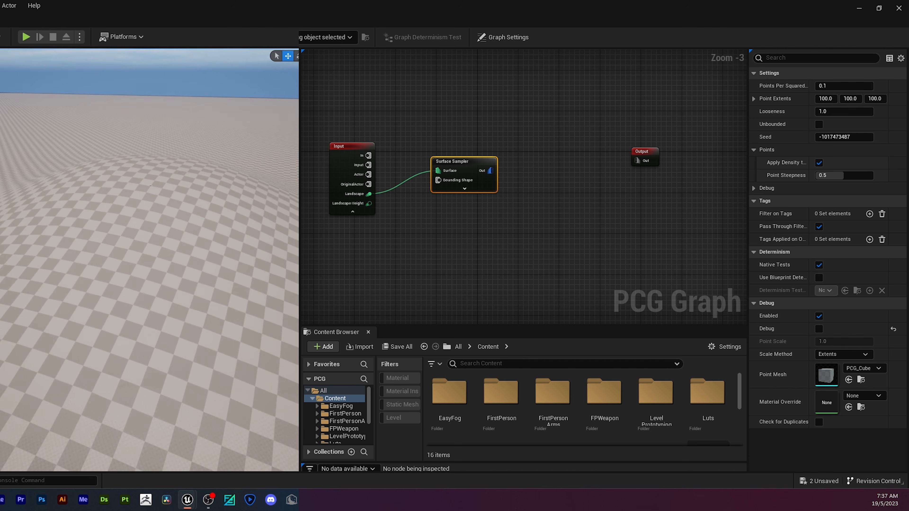
Step: Place the Tutorial PCG graph from the Content folder onto the sculpted landscape
key(ctrl+space)
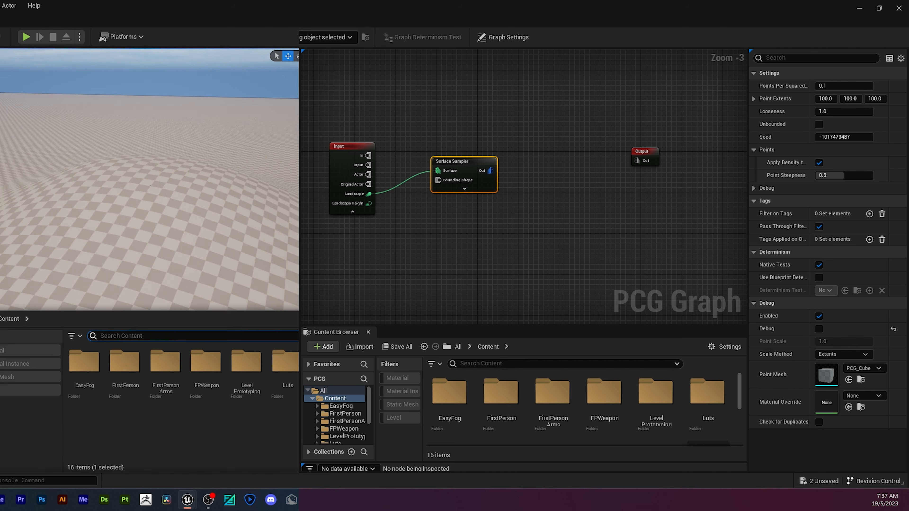
drag(296, 362, 160, 193)
mouse_move(160, 193)
right_down()
mouse_move(145, 187)
mouse_move(153, 182)
right_up()
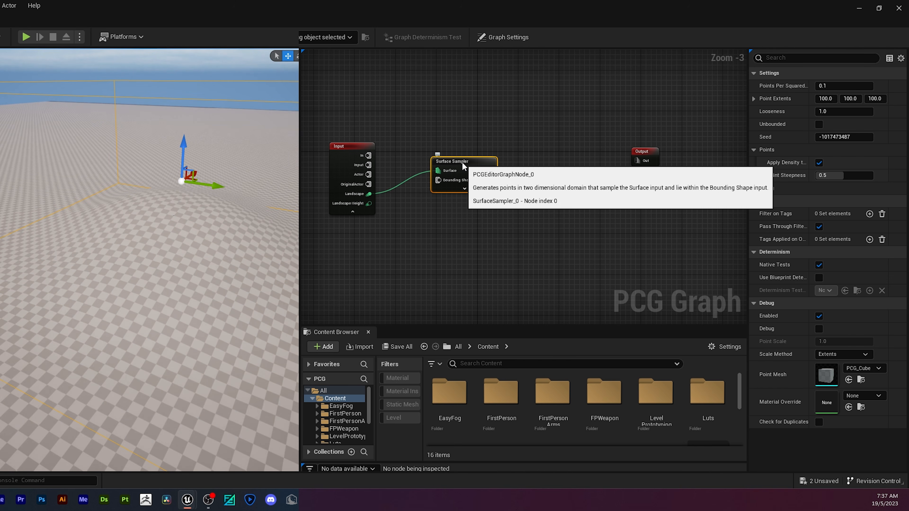
Step: Enable debug display on the Surface Sampler and move the PCG volume across the landscape to view its points
key(d)
right_drag(168, 251, 179, 220)
mouse_move(171, 185)
right_down()
mouse_move(176, 175)
mouse_move(171, 185)
right_up()
key(s)
drag(174, 212, 161, 226)
right_drag(154, 233, 188, 240)
key(w)
key(s)
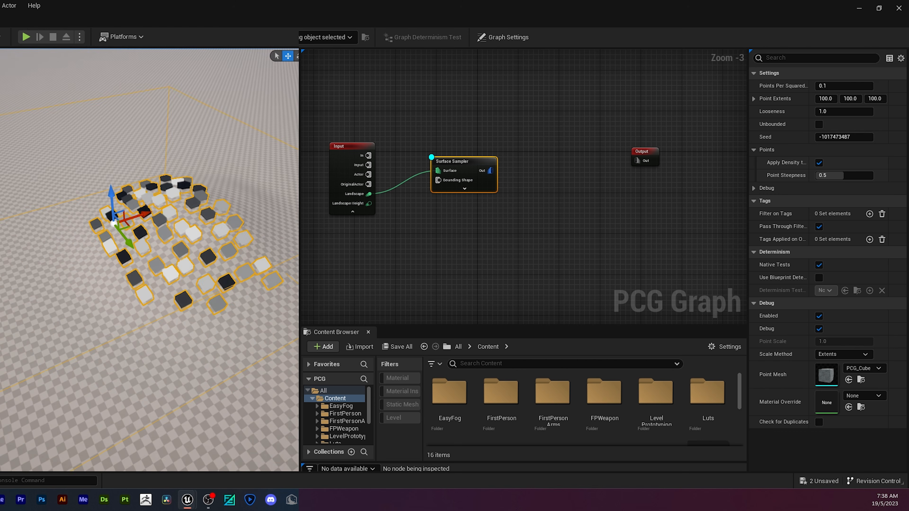
Step: Try feeding the Surface Sampler's Surface pin from the Input node's In pin instead of Landscape, moving the volume to compare
alt+click(370, 194)
drag(437, 170, 367, 153)
key(w)
right_drag(210, 253, 189, 215)
drag(161, 196, 164, 207)
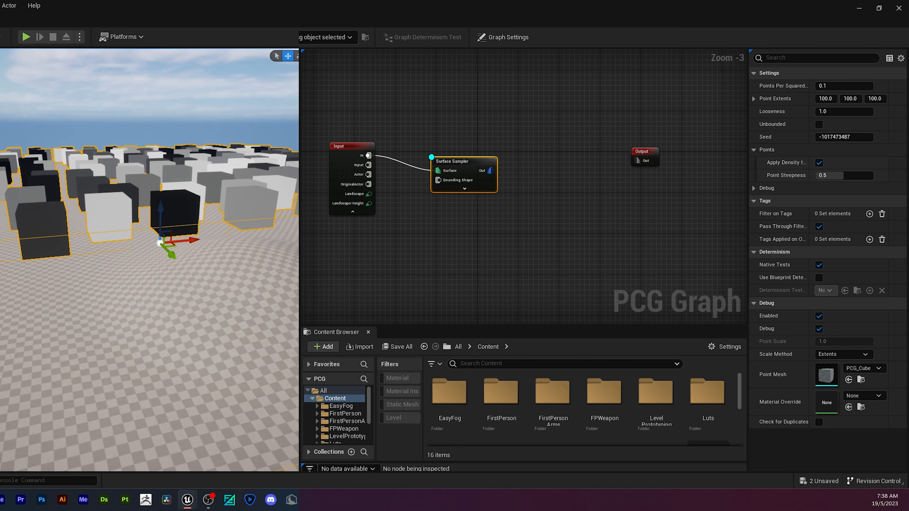
Step: Reconnect the Input node's Landscape pin to the Surface Sampler's Surface pin and shift the sampler node slightly lower
alt+click(437, 170)
drag(437, 171, 368, 194)
key(s)
right_drag(179, 229, 189, 270)
key(w)
key(s)
drag(457, 158, 463, 179)
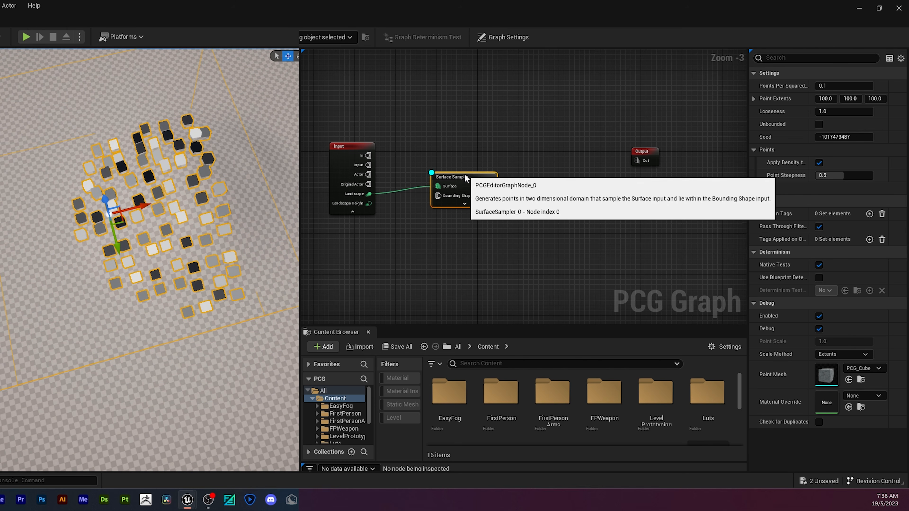
Step: Move the Output node farther from the Surface Sampler to make room in the graph
click(589, 192)
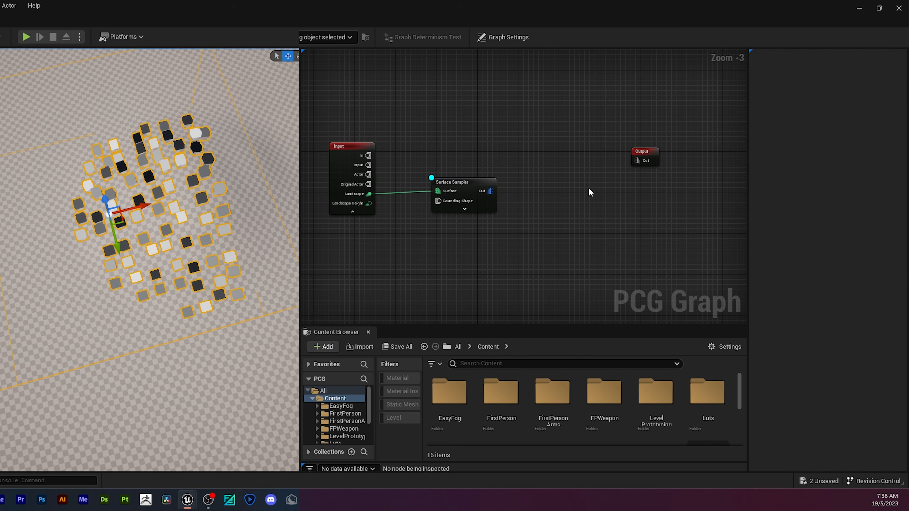
drag(655, 155, 728, 181)
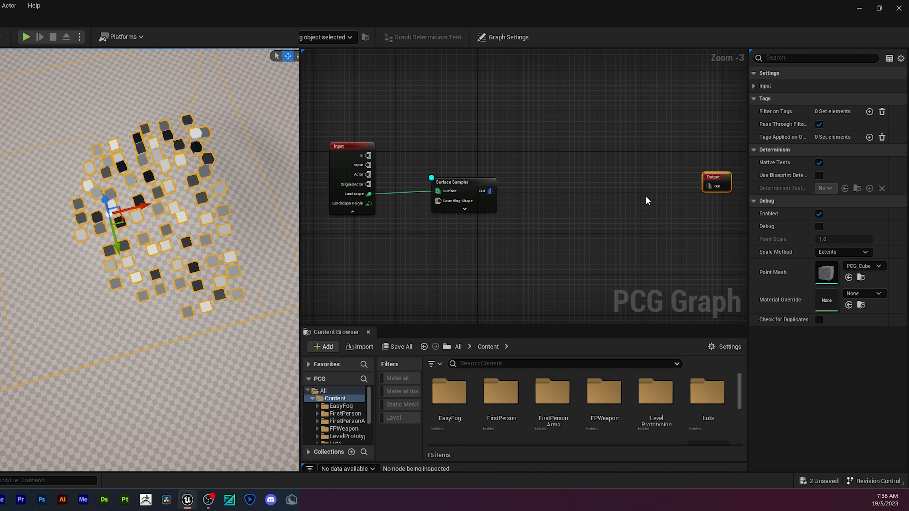
right_drag(644, 196, 561, 200)
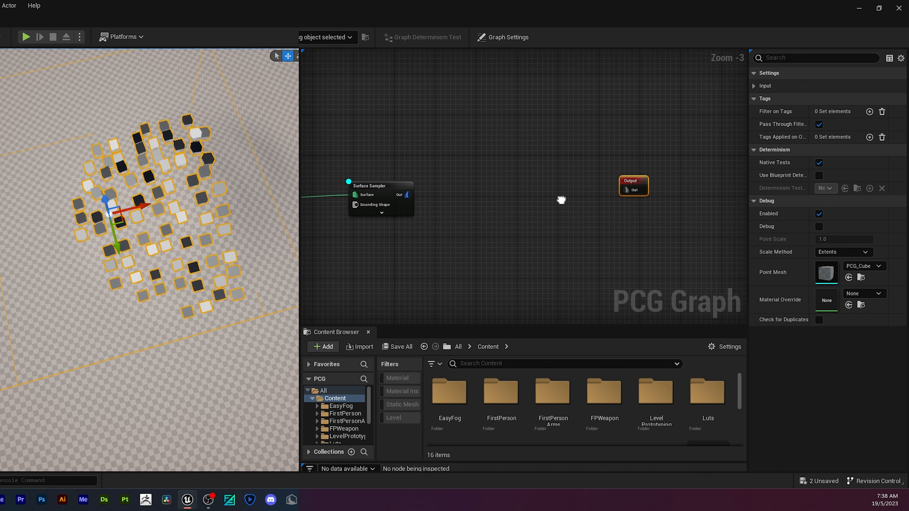
Step: Add a Transform Points node beside the Surface Sampler and connect the sampler's Out pin to its In pin
right_click(463, 198)
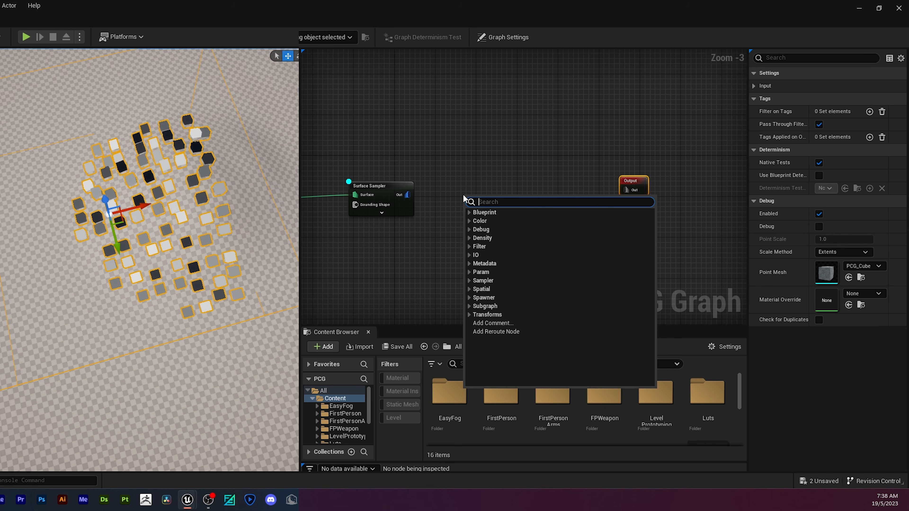
text(trans)
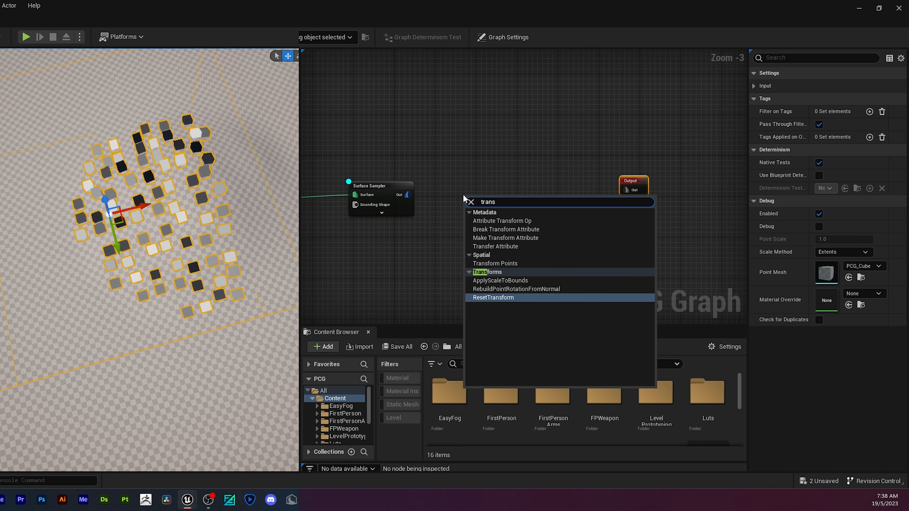
click(506, 263)
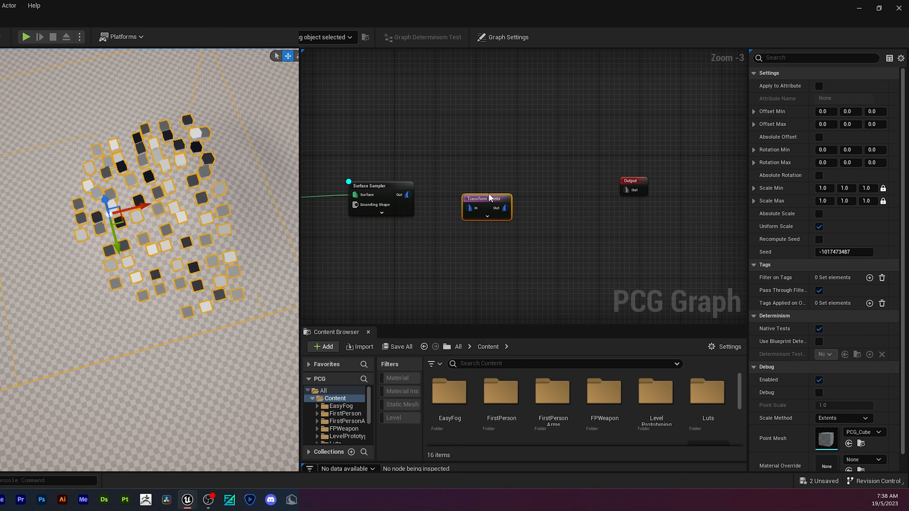
drag(490, 199, 487, 187)
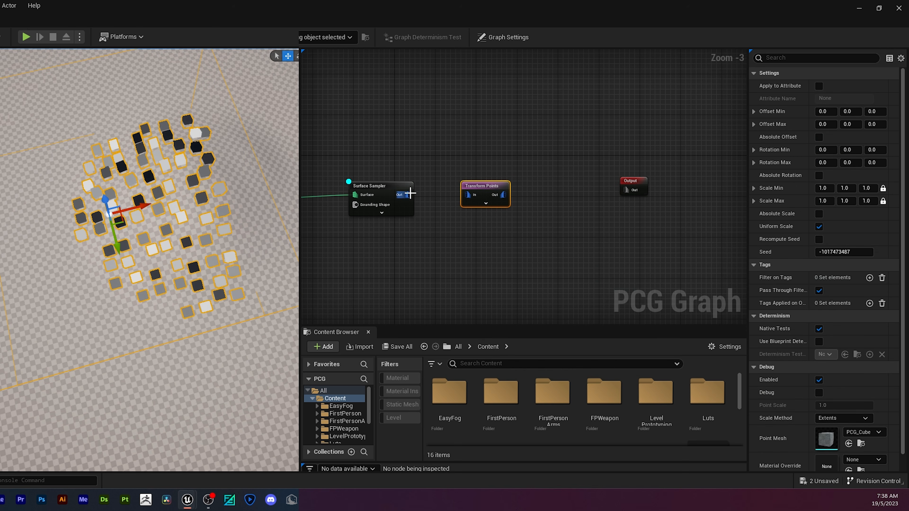
drag(410, 193, 467, 195)
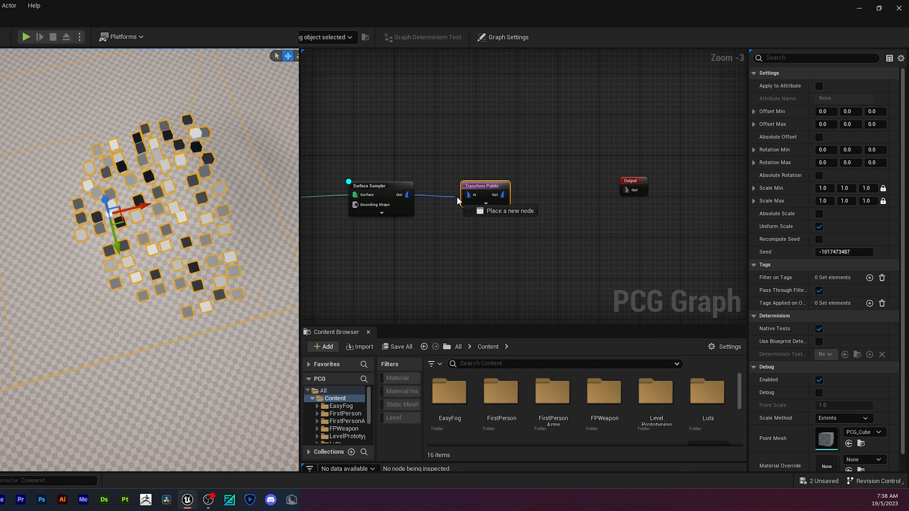
click(390, 193)
click(493, 227)
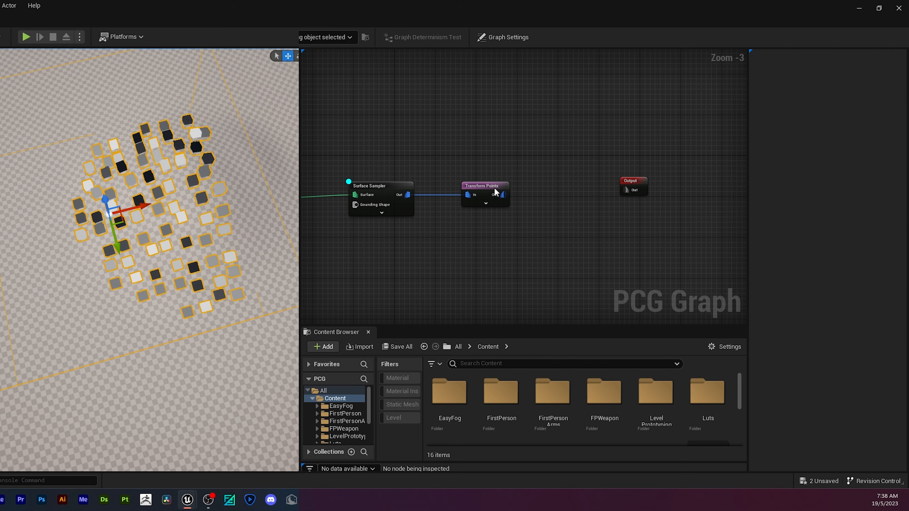
drag(495, 189, 499, 189)
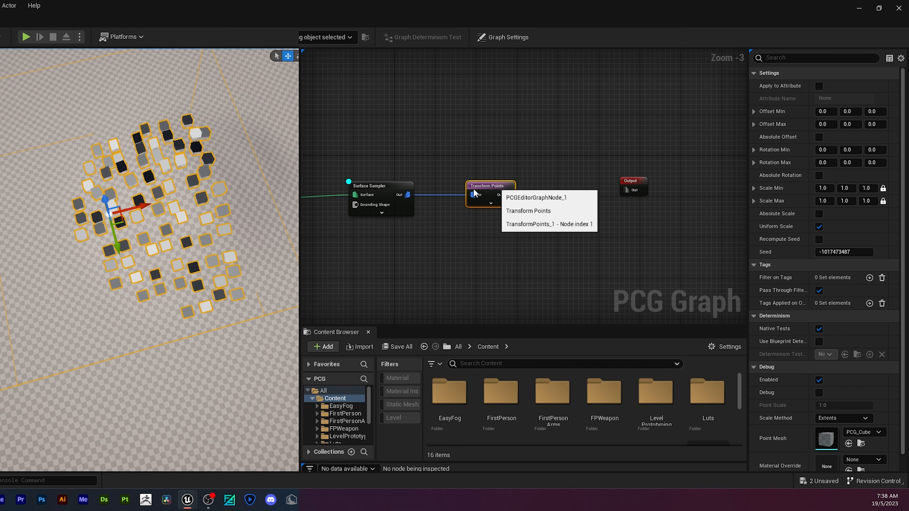
Step: Enlarge the PCG volume to a scale of 50, 50, 20 to cover a wider area of the landscape with sampled points
key(w)
right_drag(221, 215, 222, 190)
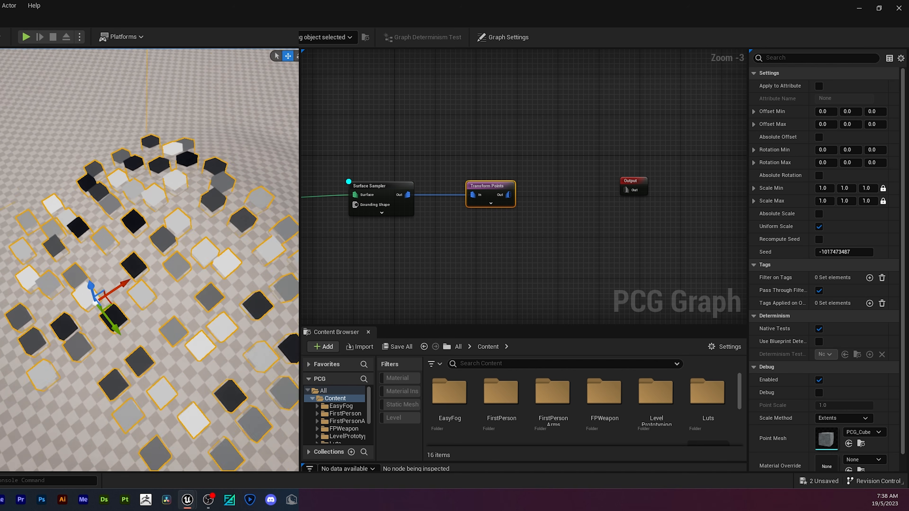
key(s)
mouse_move(170, 144)
right_down()
mouse_move(144, 144)
mouse_move(170, 144)
right_up()
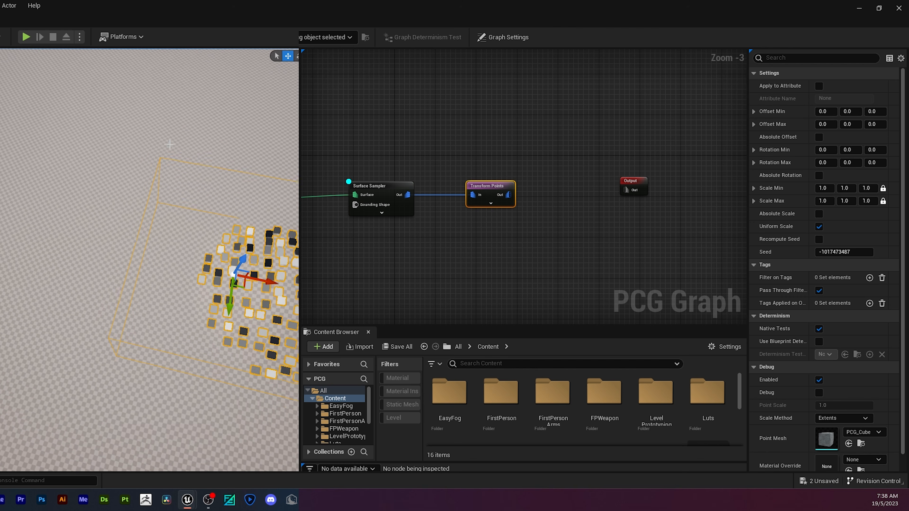
scroll(170, 144, up, 1)
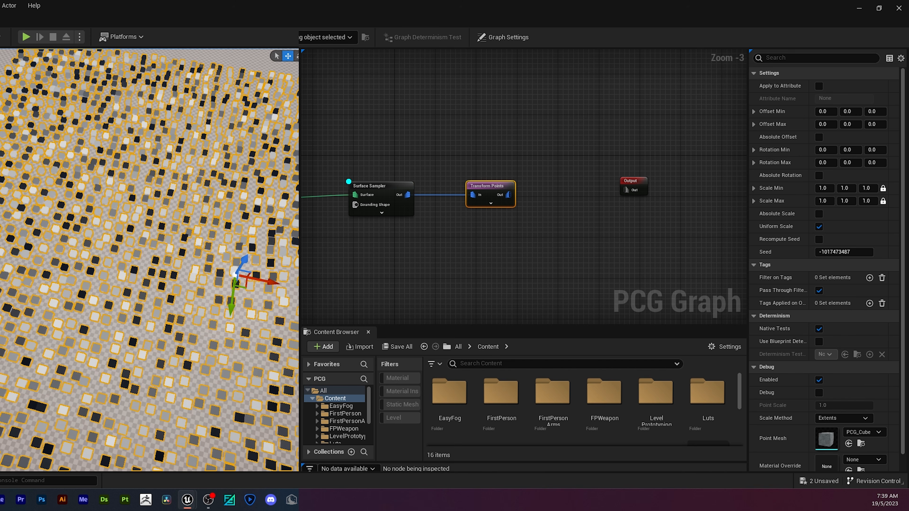
right_drag(109, 289, 136, 292)
Step: Check the Surface Sampler's point density setting, Points Per Squared Meter
click(392, 194)
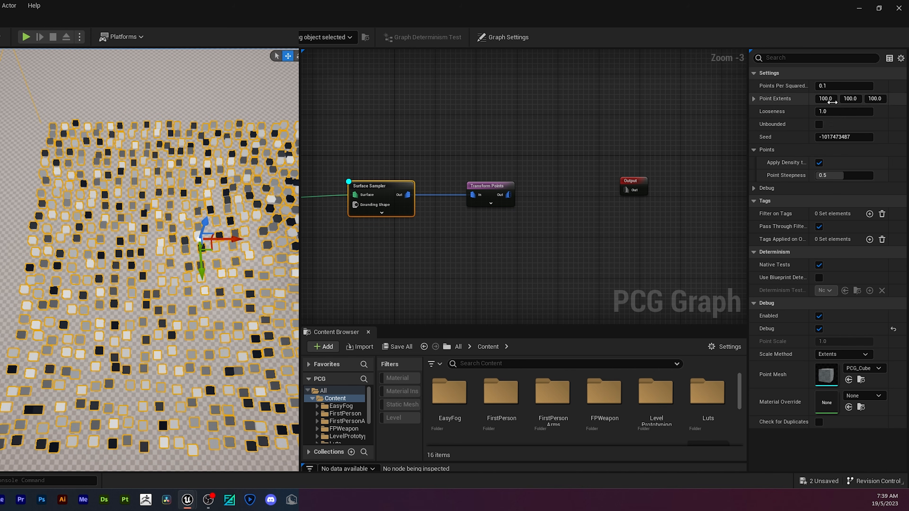
click(851, 85)
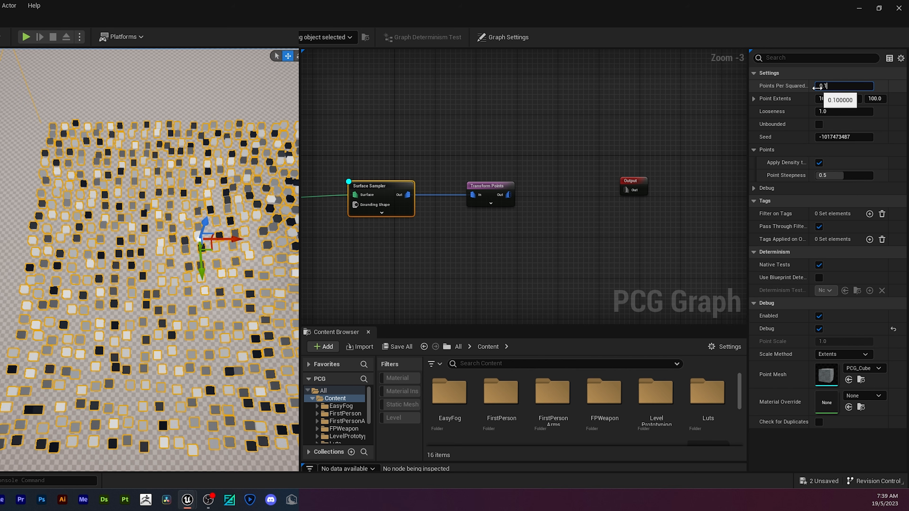
click(608, 112)
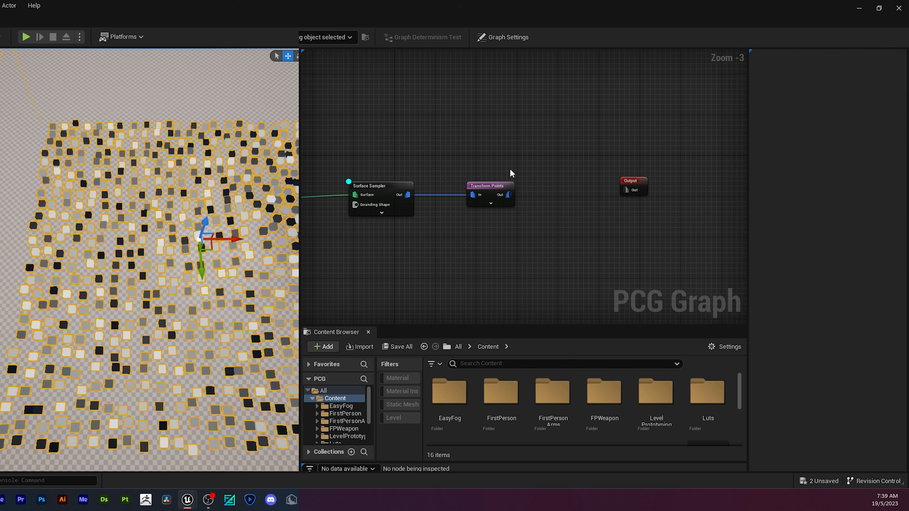
Step: Add a Static Mesh Spawner node between the Transform Points and Output nodes
click(491, 197)
right_drag(624, 212, 523, 225)
click(523, 225)
click(427, 202)
click(477, 220)
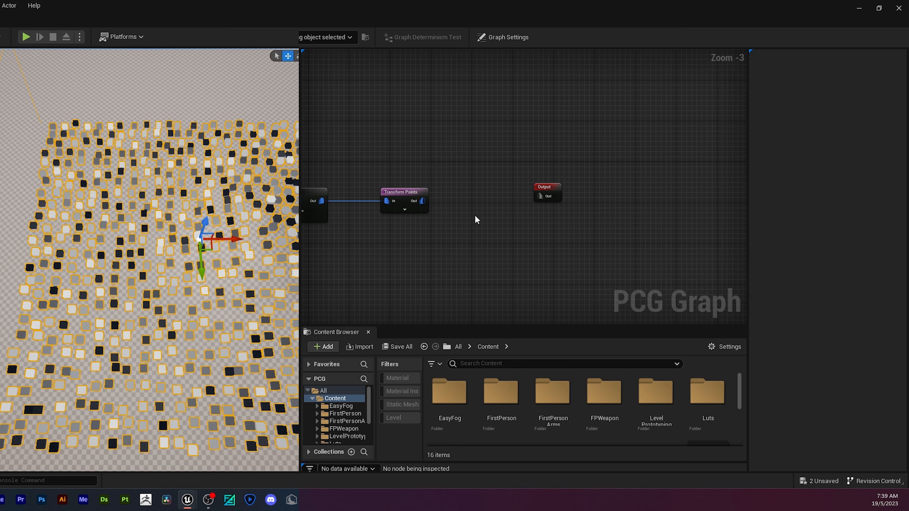
right_click(476, 220)
text(sta)
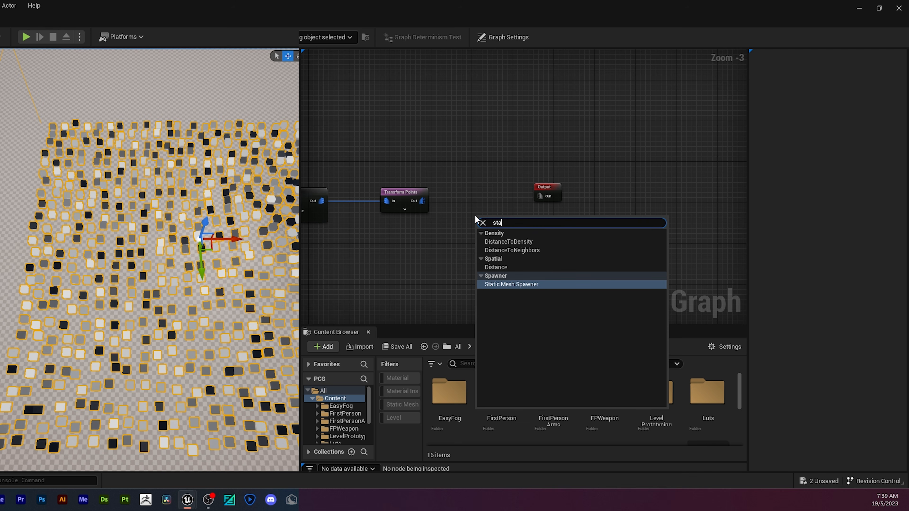
key(Return)
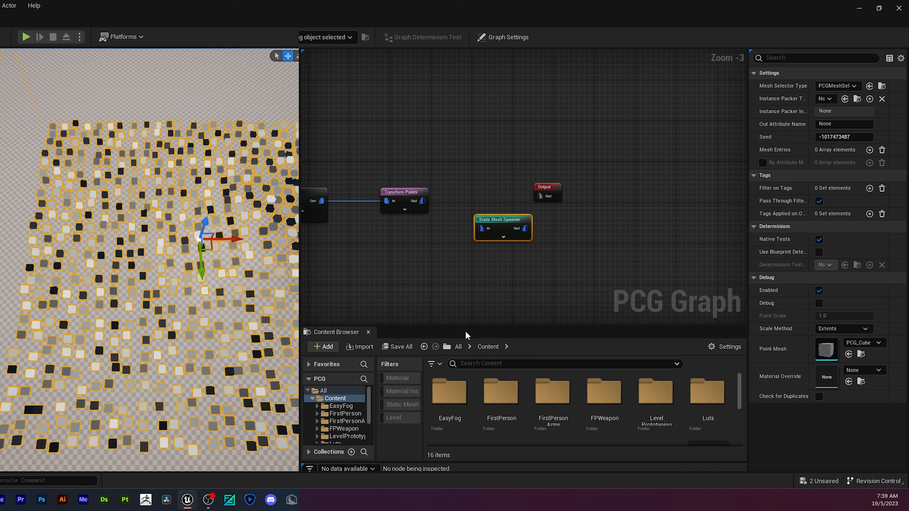
Step: Space out the Output and Static Mesh Spawner nodes and connect Transform Points' Out pin to the spawner's In pin
drag(557, 193, 684, 193)
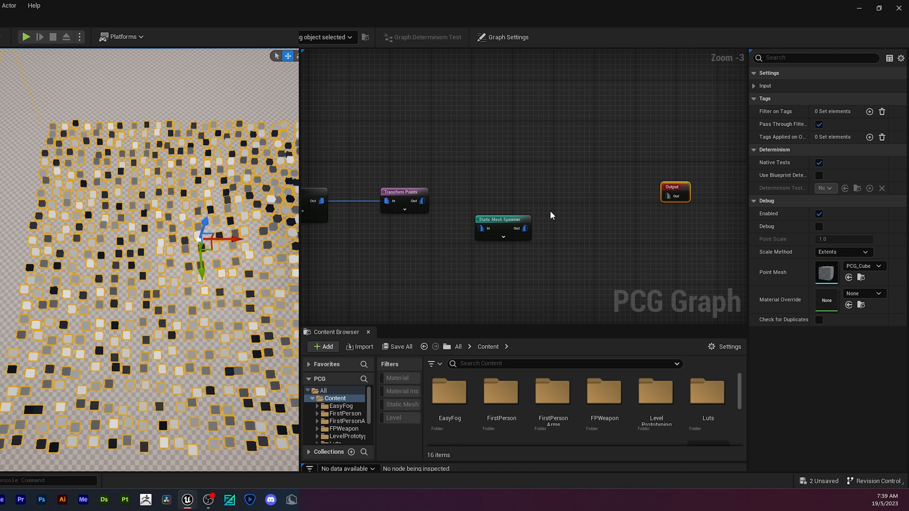
drag(512, 222, 514, 194)
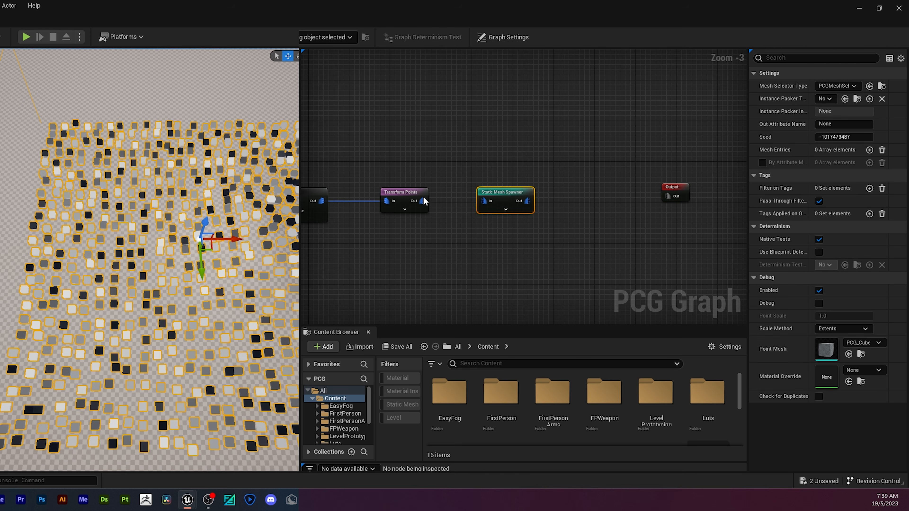
drag(429, 205, 485, 202)
mouse_move(609, 247)
right_down()
mouse_move(603, 240)
mouse_move(618, 239)
right_up()
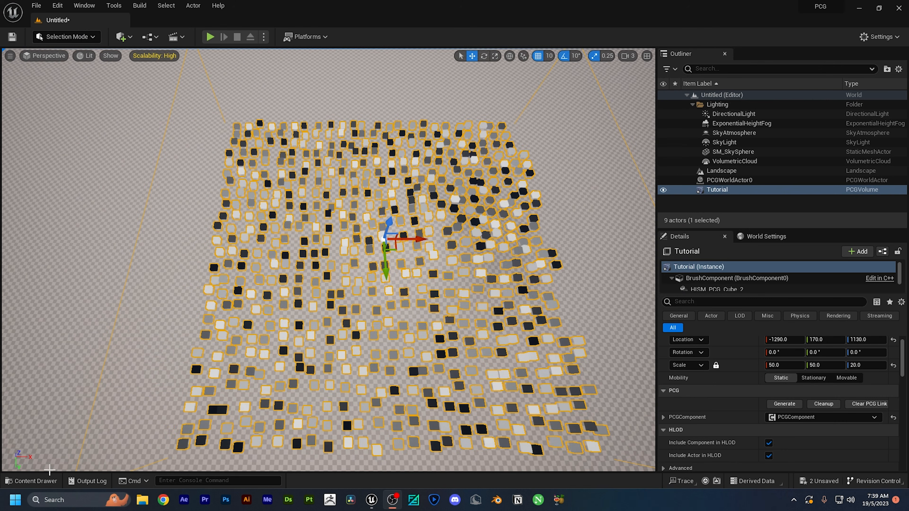
Step: Open the Meshes folder inside TheForest in the level editor's content browser
click(50, 481)
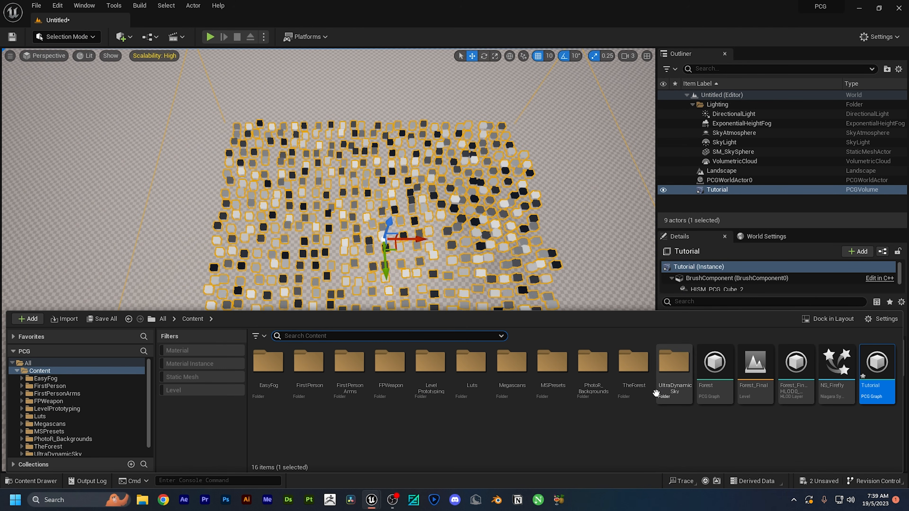
double_click(633, 368)
double_click(464, 394)
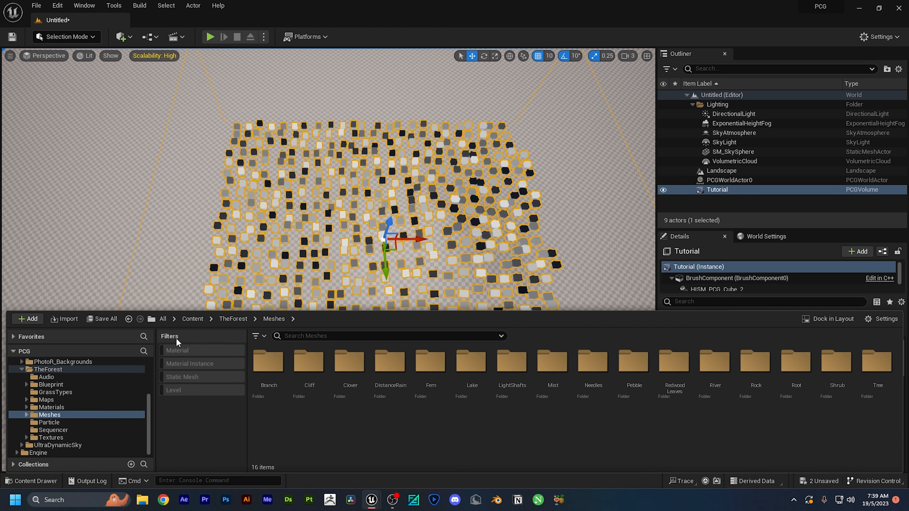
Step: Filter the Meshes folder to Static Mesh assets and look through the available rocks, shrubs and trees
right_click(269, 418)
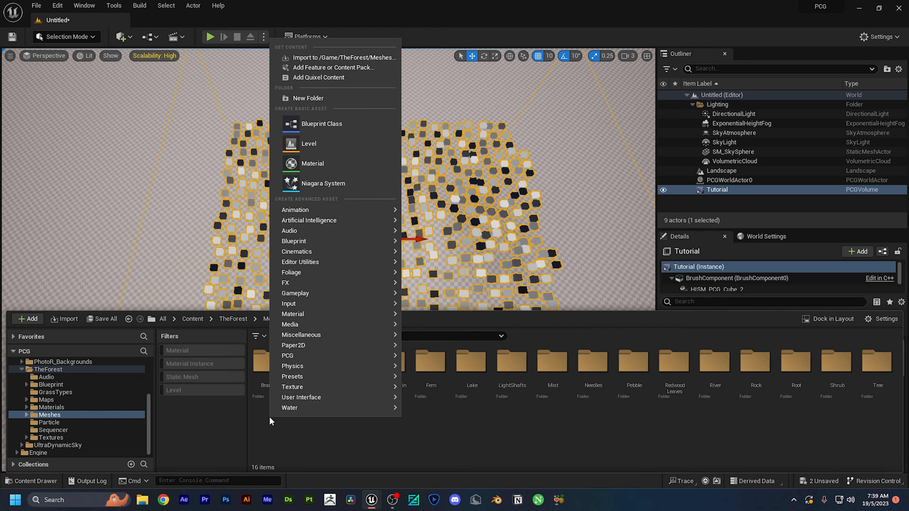
right_click(221, 440)
mouse_move(235, 411)
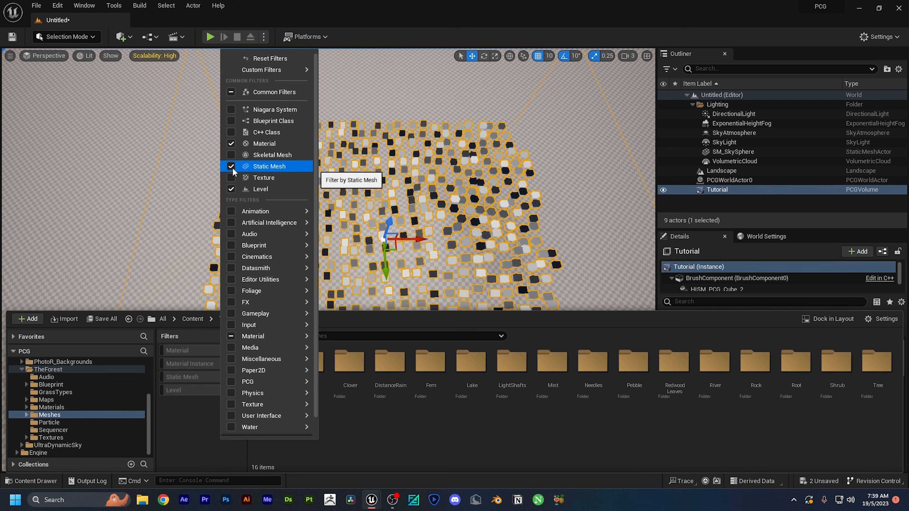
click(434, 448)
click(188, 380)
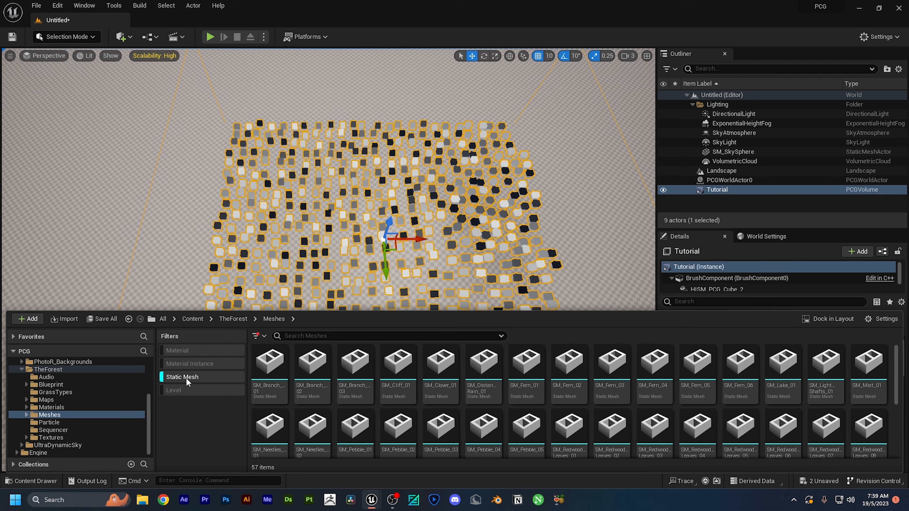
scroll(440, 384, down, 1)
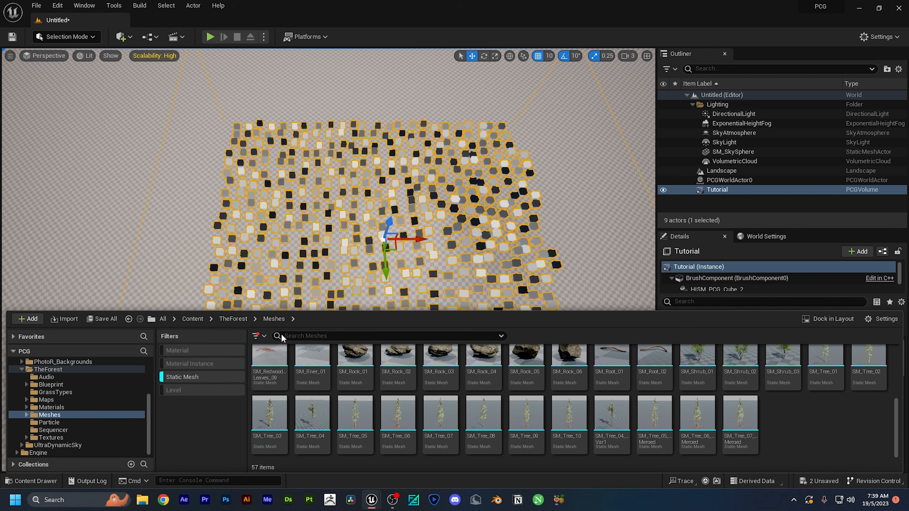
scroll(821, 444, up, 1)
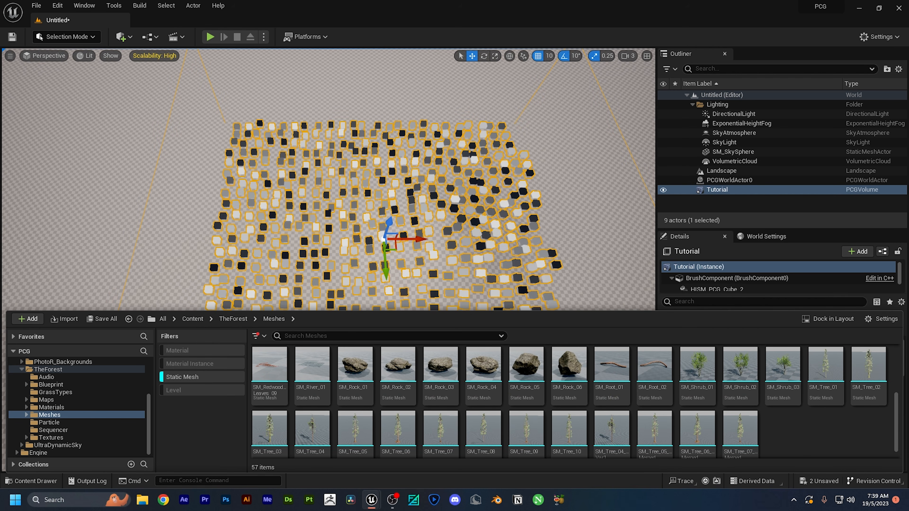
key(ctrl+space)
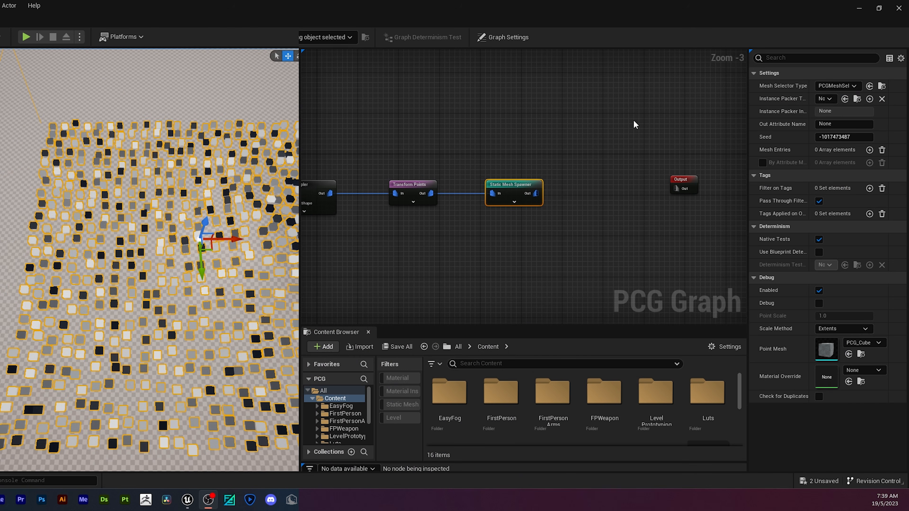
Step: Add one element to the Static Mesh Spawner's Mesh Entries and expand its Descriptor settings
click(527, 188)
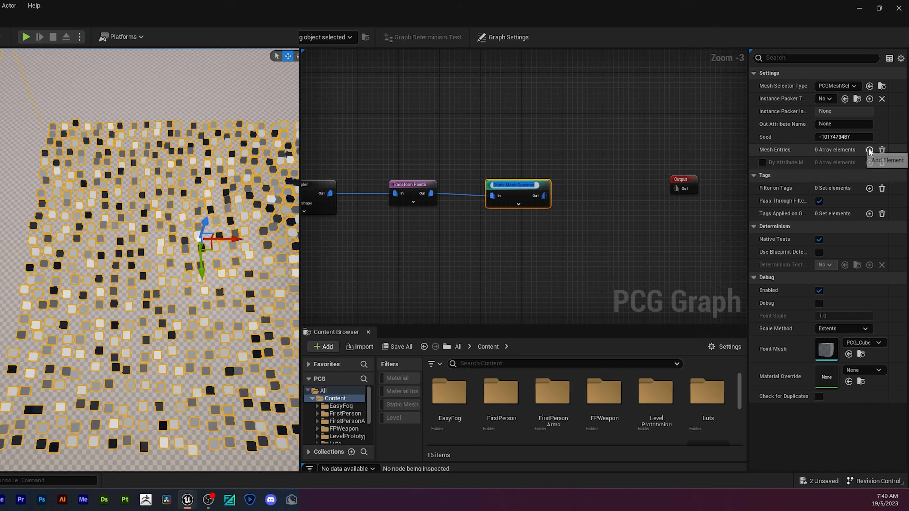
click(869, 150)
click(762, 163)
click(768, 176)
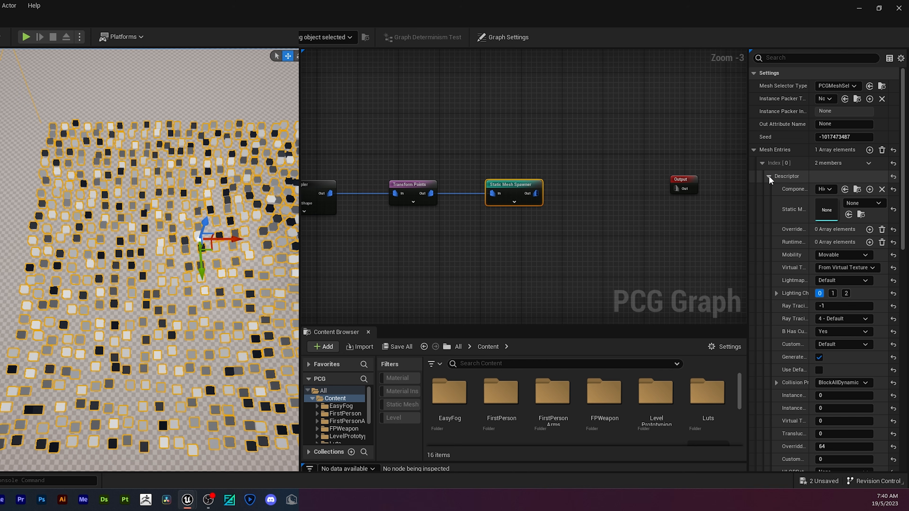
Step: Assign an SM_Tree mesh from TheForest's Meshes folder as the entry's Static Mesh and view the spawned trees
key(ctrl+space)
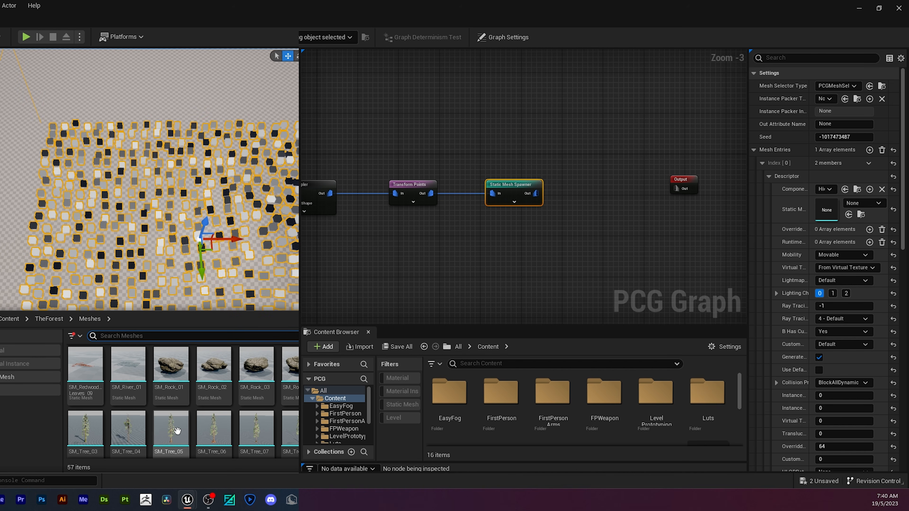
click(342, 430)
drag(342, 372, 829, 211)
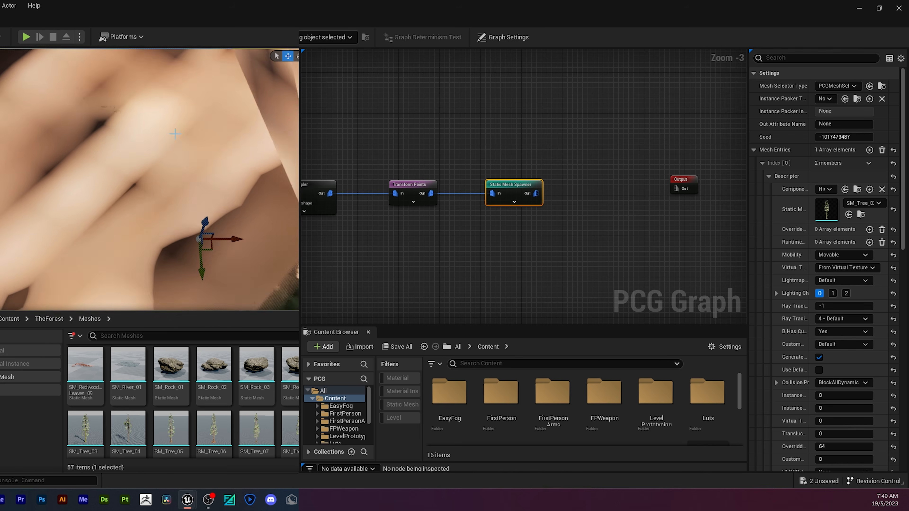
right_drag(149, 261, 179, 254)
right_drag(215, 91, 198, 95)
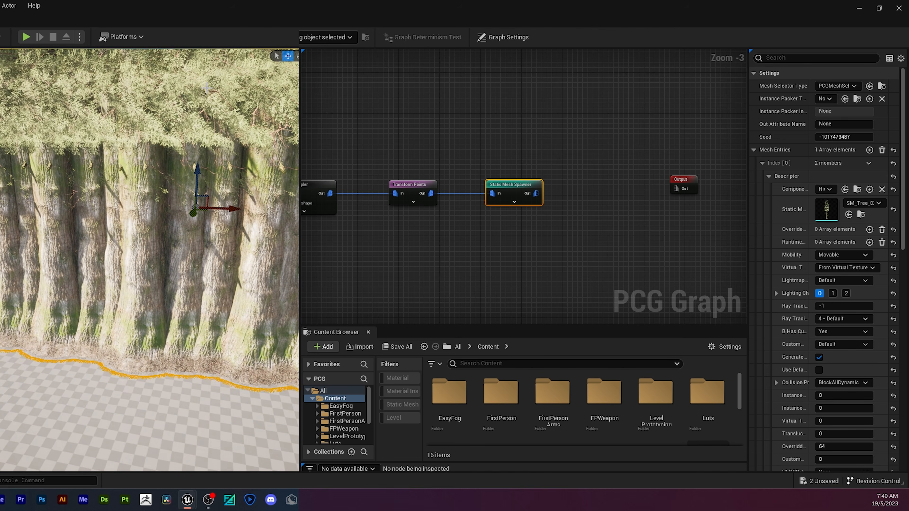
Step: Set the Surface Sampler's Points Per Squared Meter to 0.01
click(553, 266)
click(512, 193)
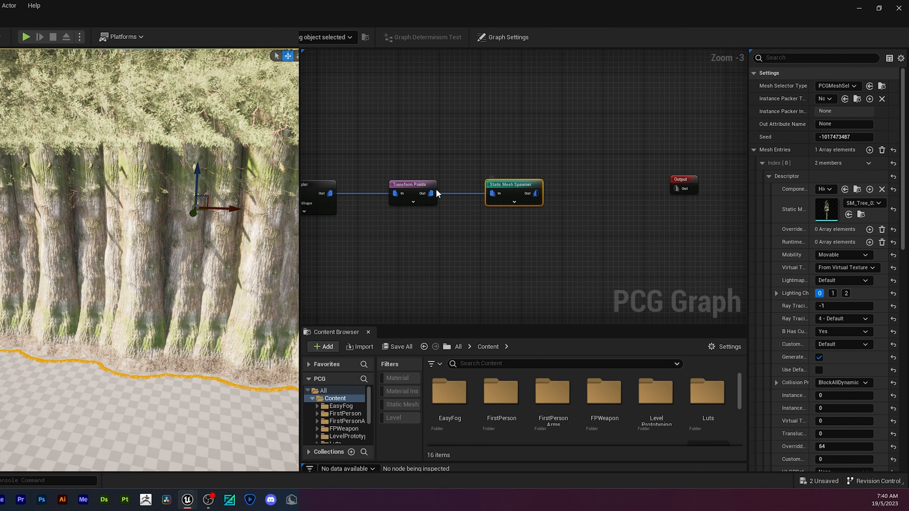
click(421, 186)
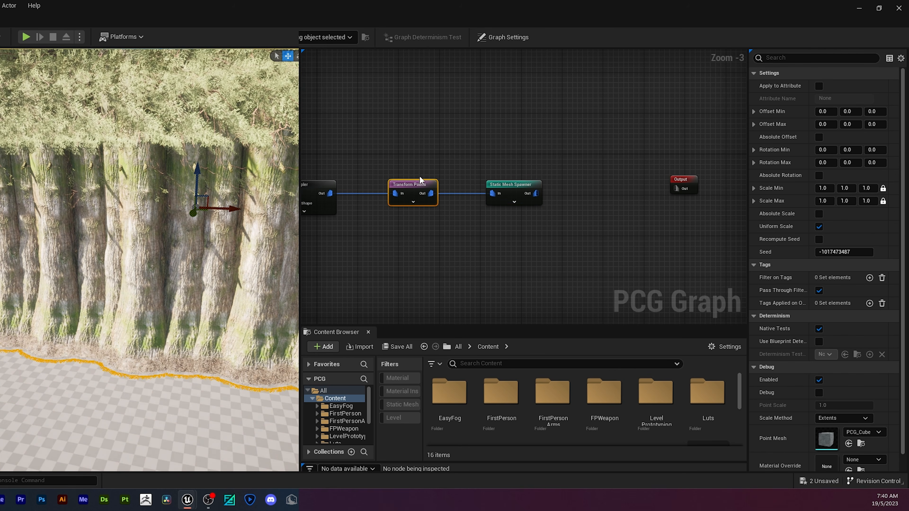
right_drag(149, 296, 150, 286)
click(325, 195)
right_drag(359, 148, 416, 150)
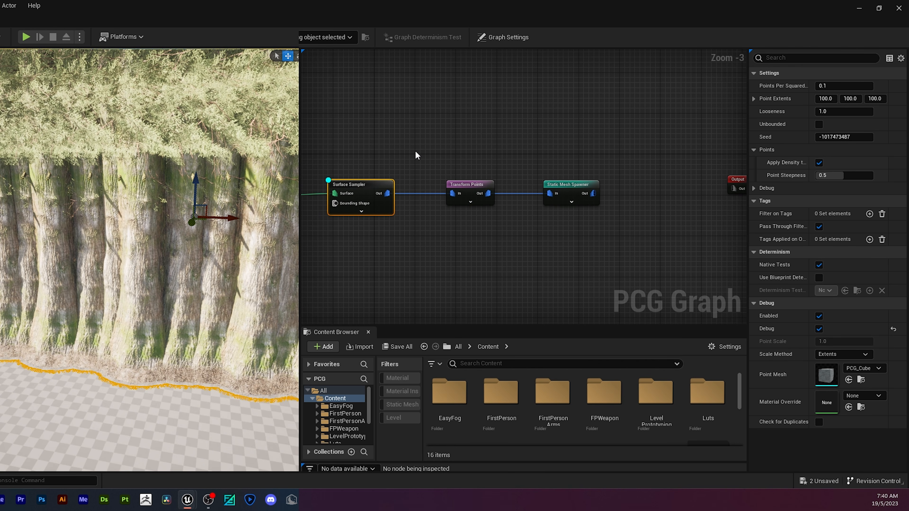
click(831, 85)
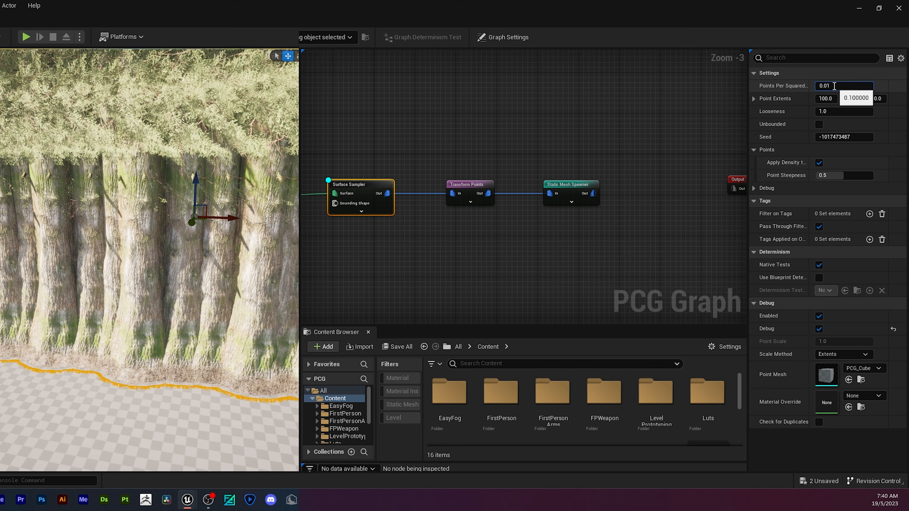
key(Return)
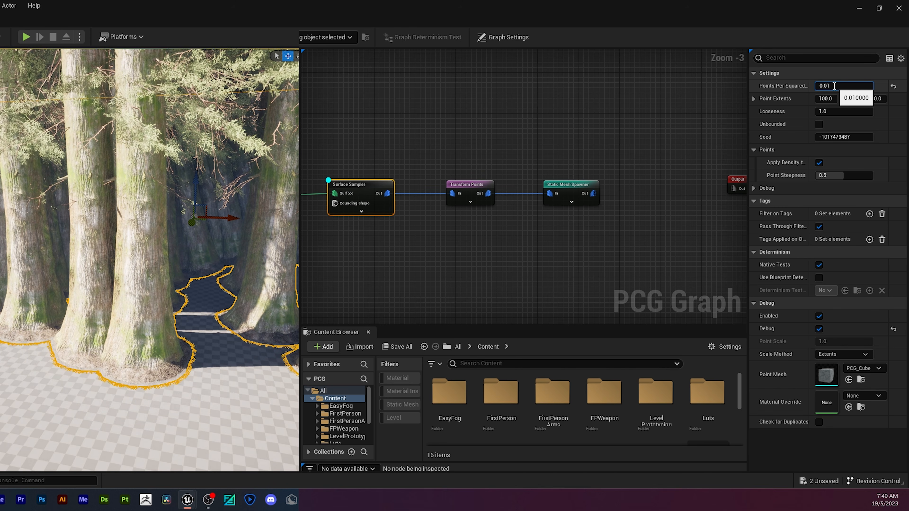
Step: Lower the Surface Sampler's Points Per Squared Meter to 0.001 and inspect the tree spacing in the level
text(0.0)
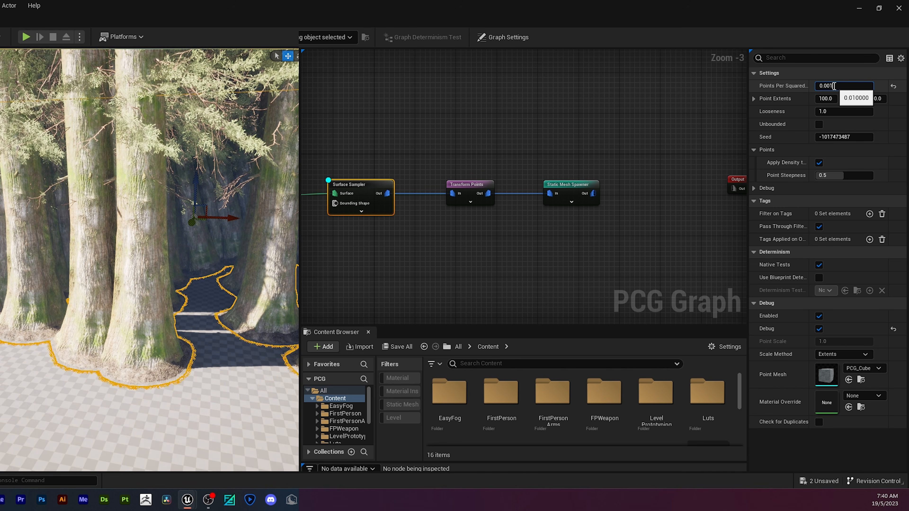
key(Return)
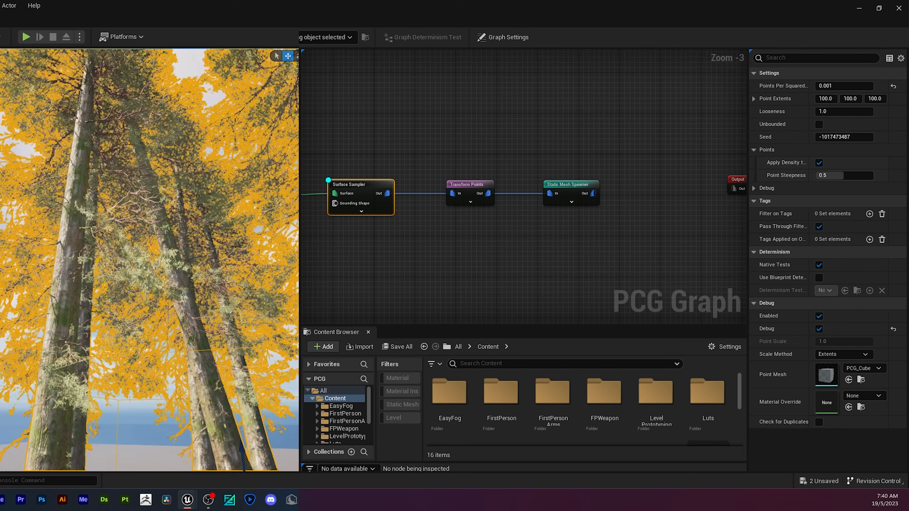
right_drag(150, 222, 119, 249)
key(w)
right_drag(131, 141, 124, 148)
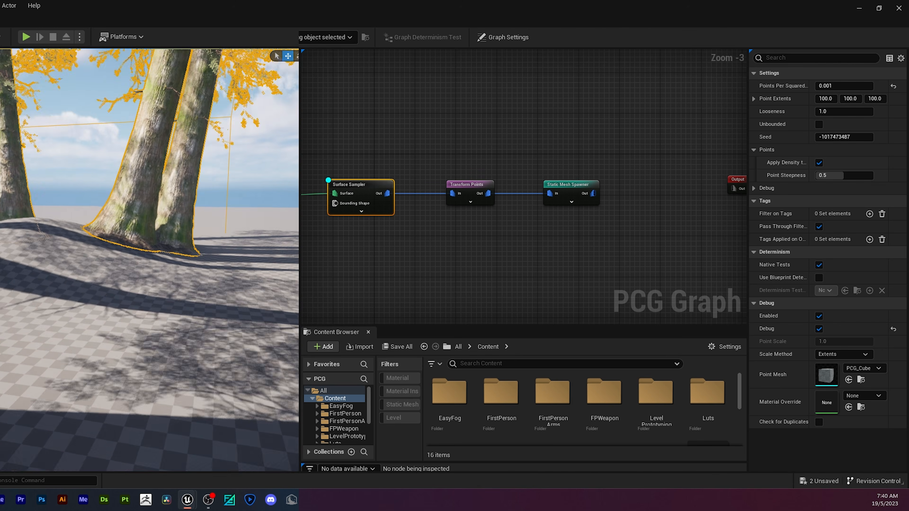
Step: Turn on debug for the Transform Points node and turn it off for the Surface Sampler
click(467, 185)
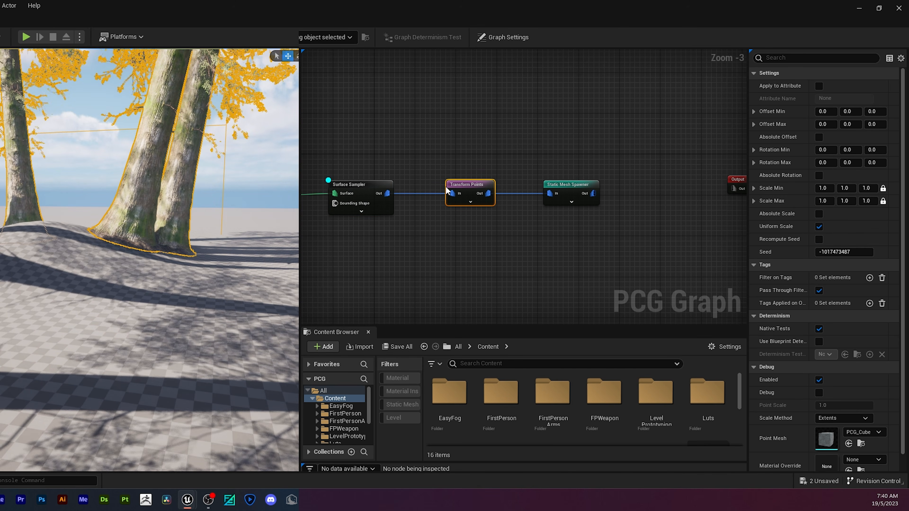
key(d)
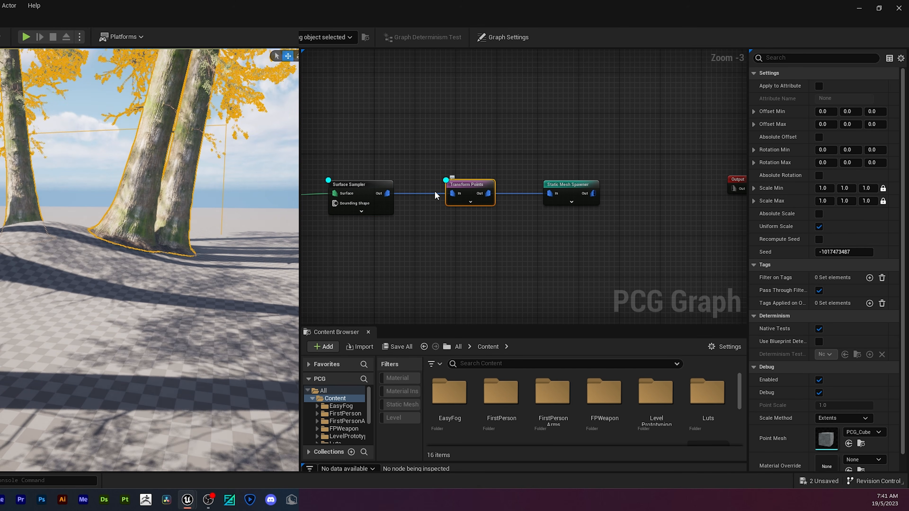
click(371, 189)
key(d)
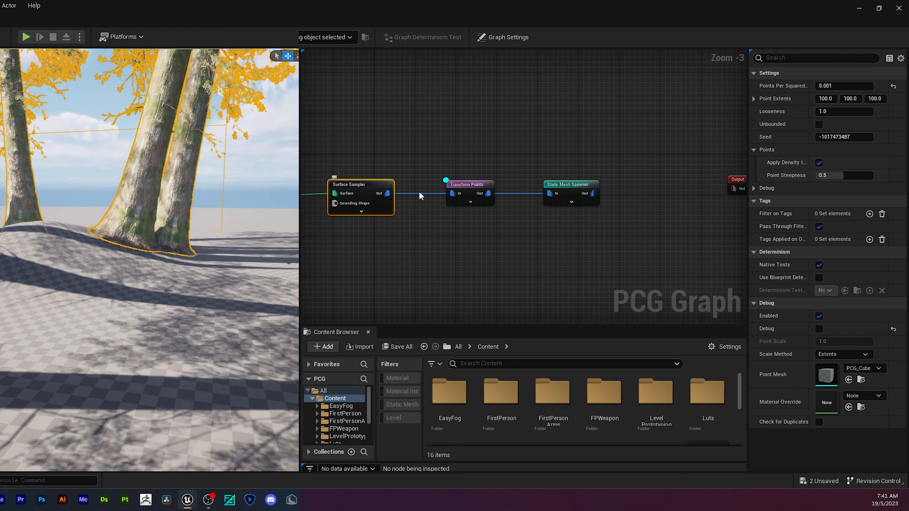
Step: Enable Absolute Rotation on the Transform Points node and inspect the trees from their bases and from above
click(472, 186)
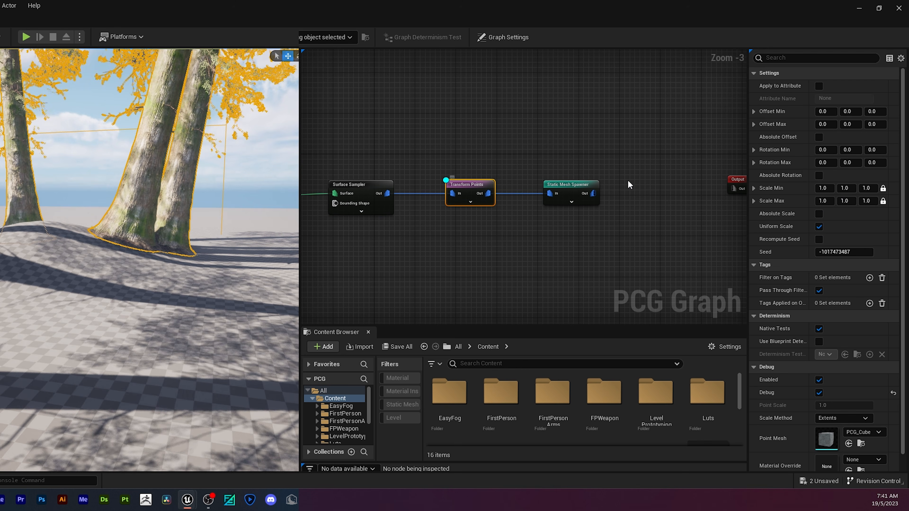
click(819, 176)
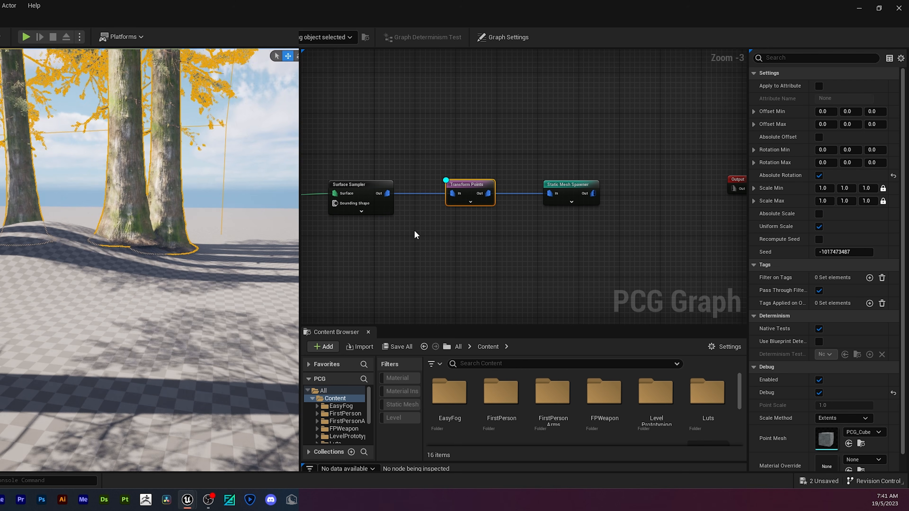
key(w)
right_drag(120, 229, 163, 263)
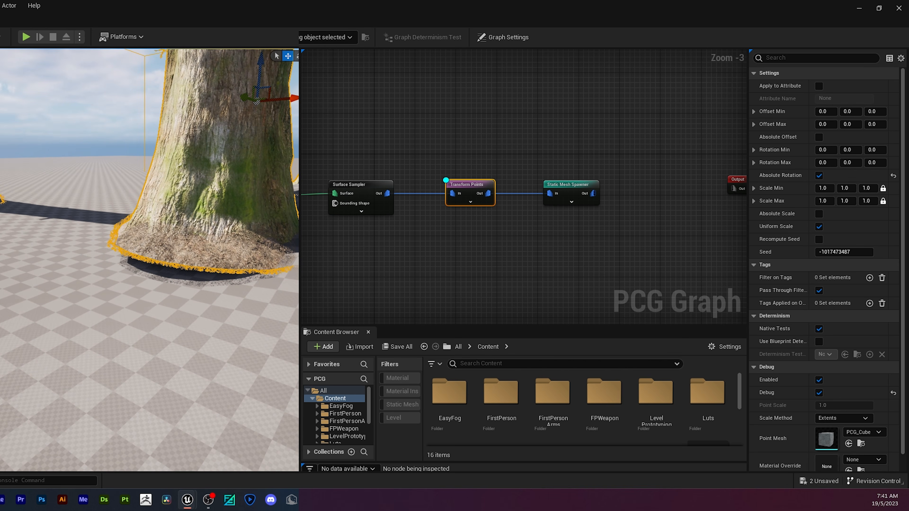
mouse_move(145, 222)
right_down()
mouse_move(247, 219)
mouse_move(193, 224)
mouse_move(172, 169)
mouse_move(147, 260)
mouse_move(114, 263)
mouse_move(120, 238)
mouse_move(152, 195)
mouse_move(138, 256)
mouse_move(146, 225)
right_up()
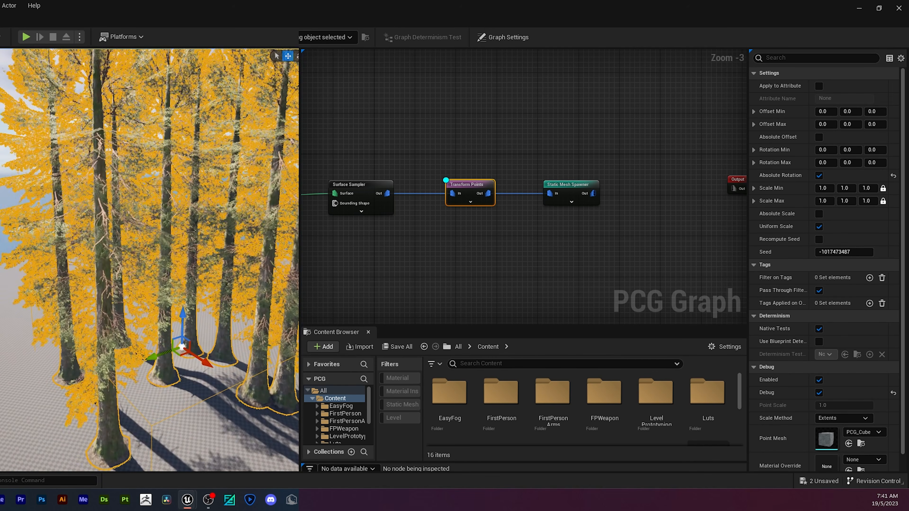
click(214, 404)
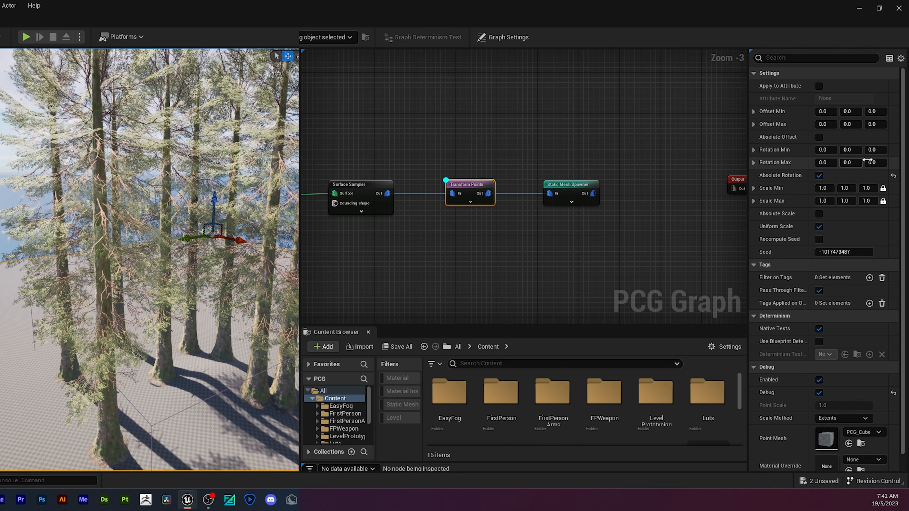
Step: Set the Transform Points node's Rotation Max Z to 360
click(873, 163)
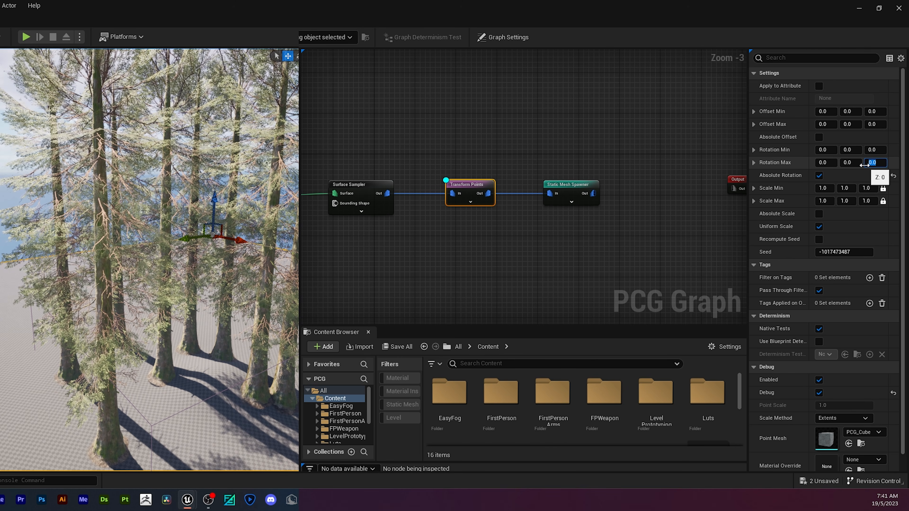
text(360)
key(Return)
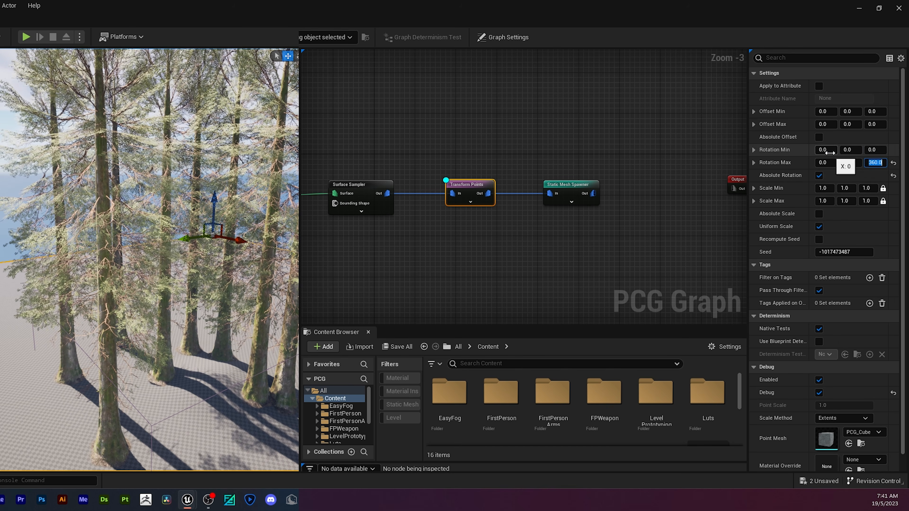
click(869, 141)
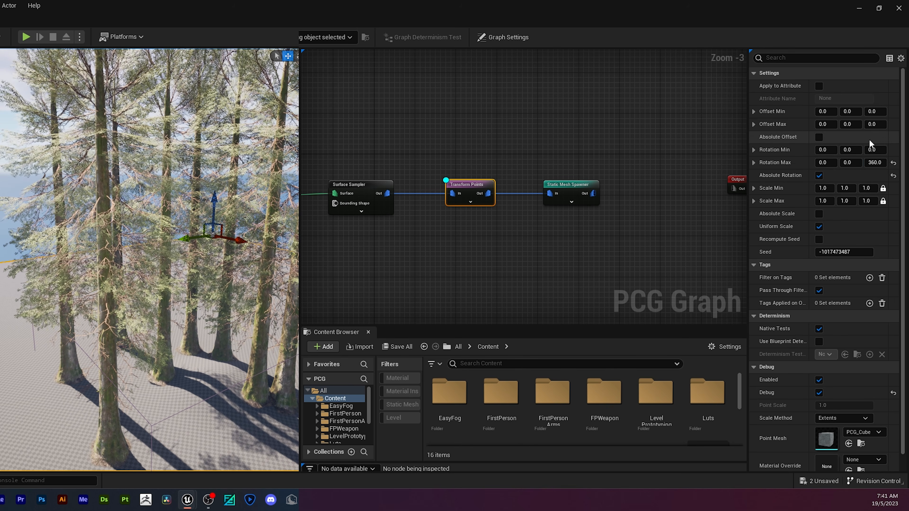
Step: Set the Transform Points node's Scale Min to 1.5 and Scale Max to 3.0, and inspect the tree sizes
click(824, 191)
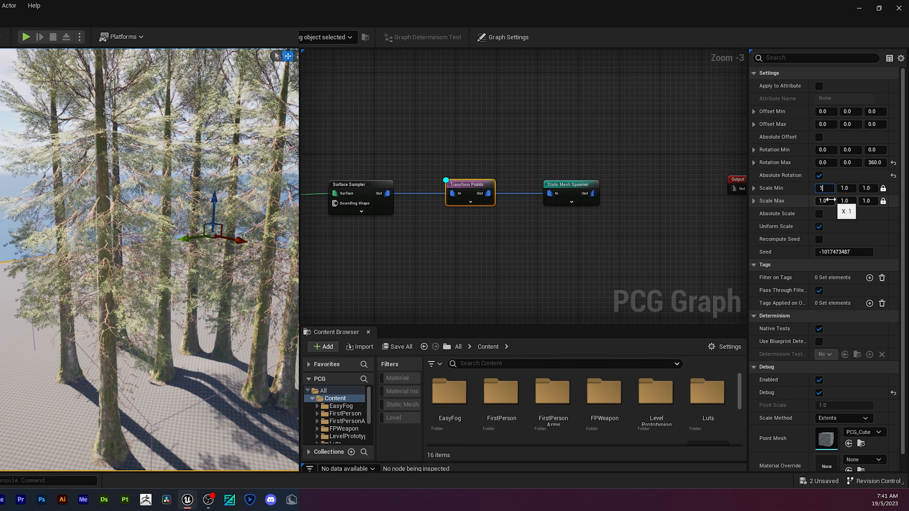
text(1.5)
key(Return)
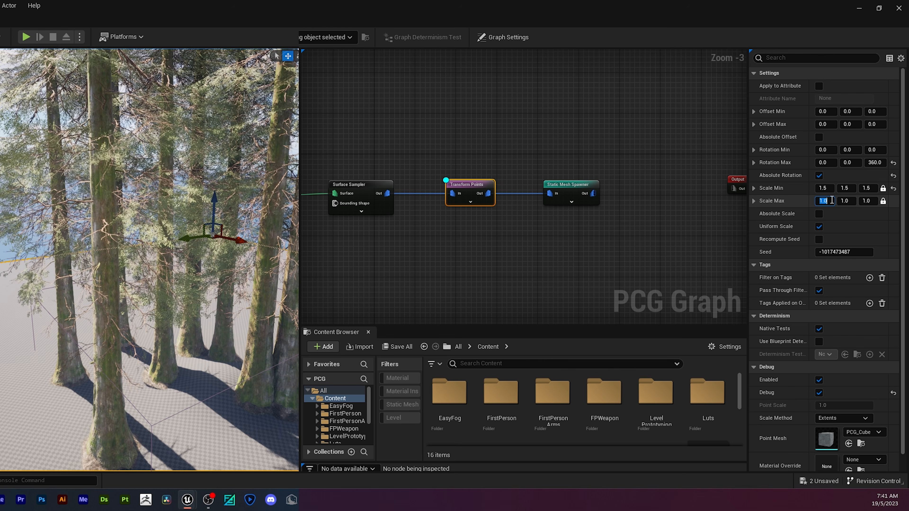
key(Return)
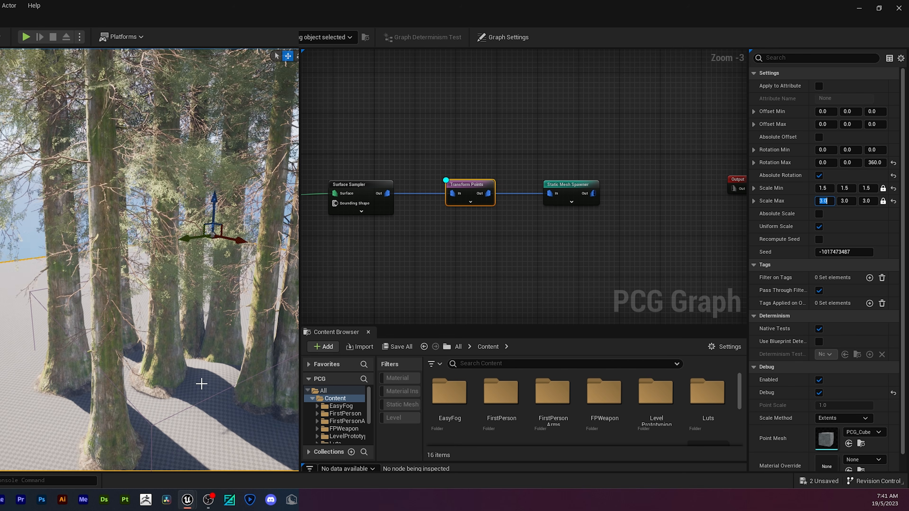
right_drag(200, 384, 170, 388)
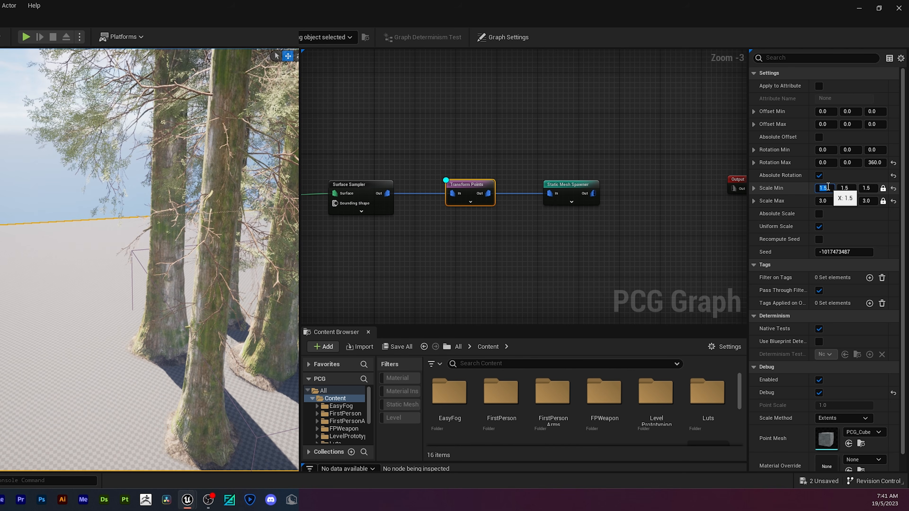
Step: Change the Transform Points node's Scale Min to 1.0 and Scale Max to 2.0, and look around the trees
text(1)
key(Tab)
text(2)
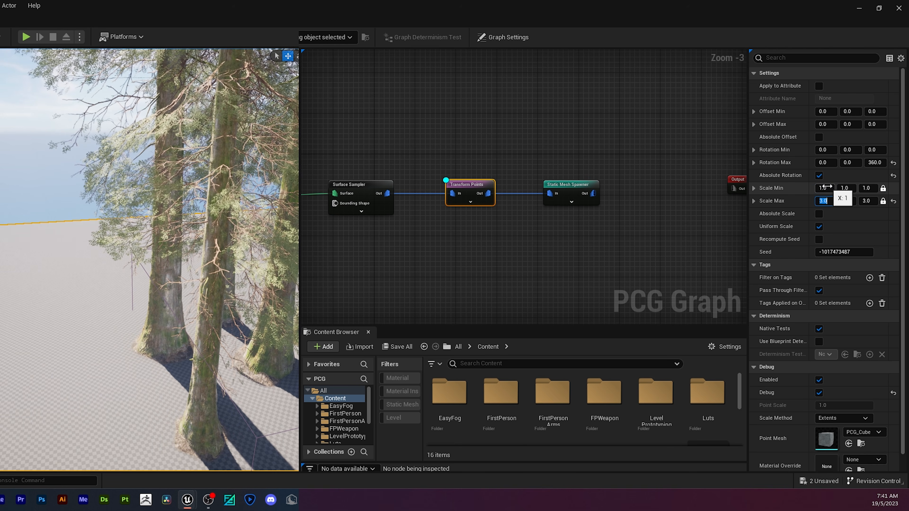
text(2)
key(Return)
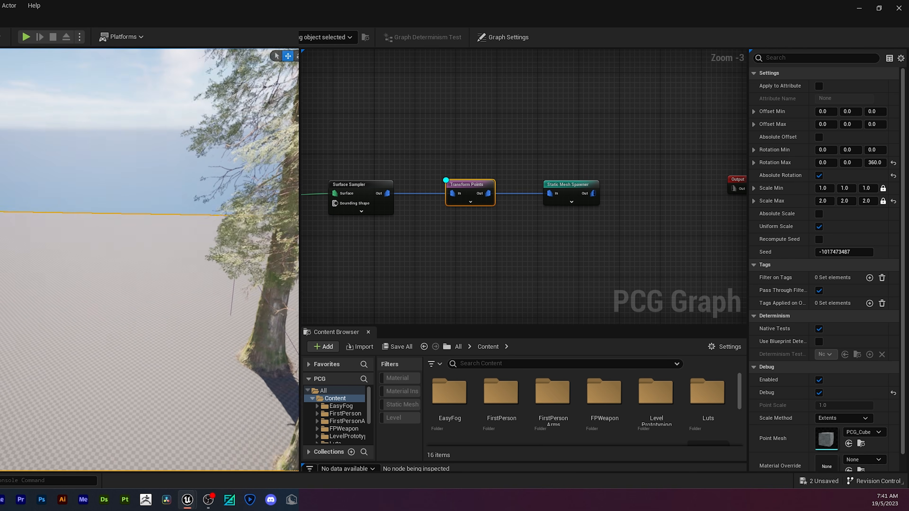
right_drag(150, 258, 239, 254)
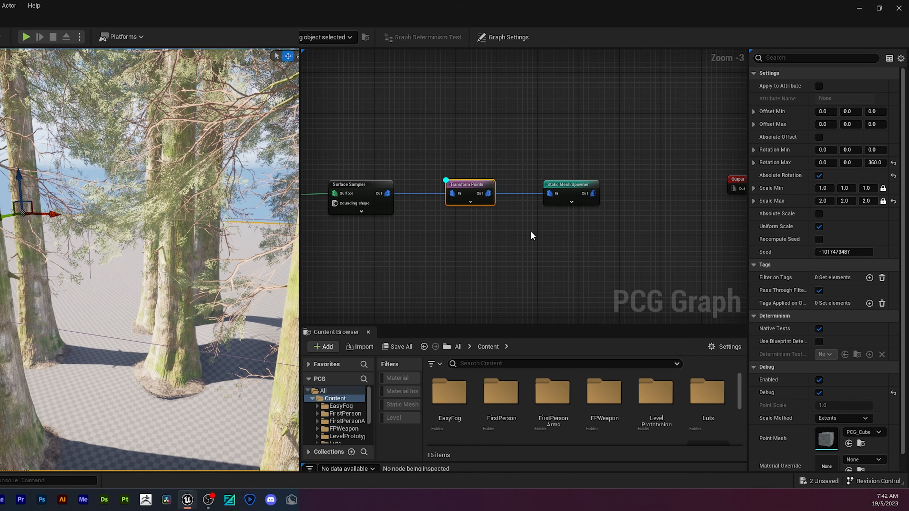
Step: Add a second element to the Static Mesh Spawner's Mesh Entries and expand its Descriptor settings
click(576, 183)
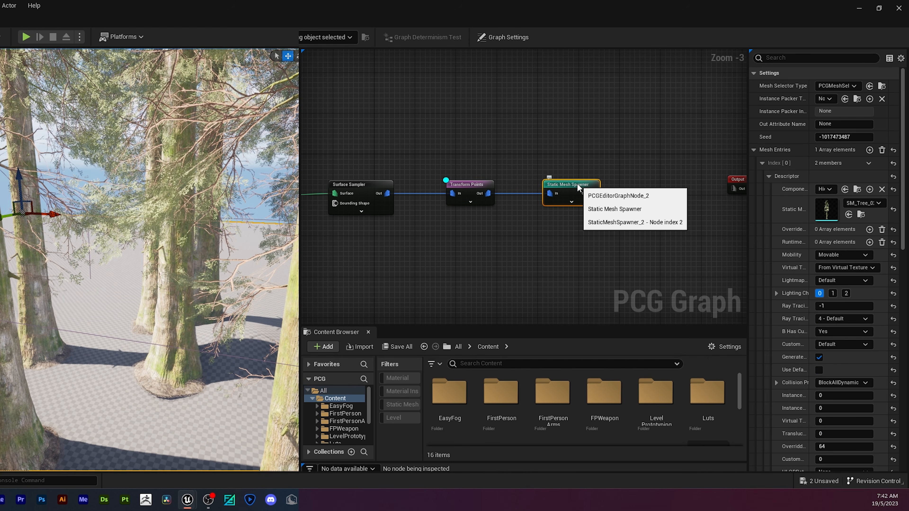
mouse_move(150, 258)
right_down()
mouse_move(120, 247)
mouse_move(144, 251)
right_up()
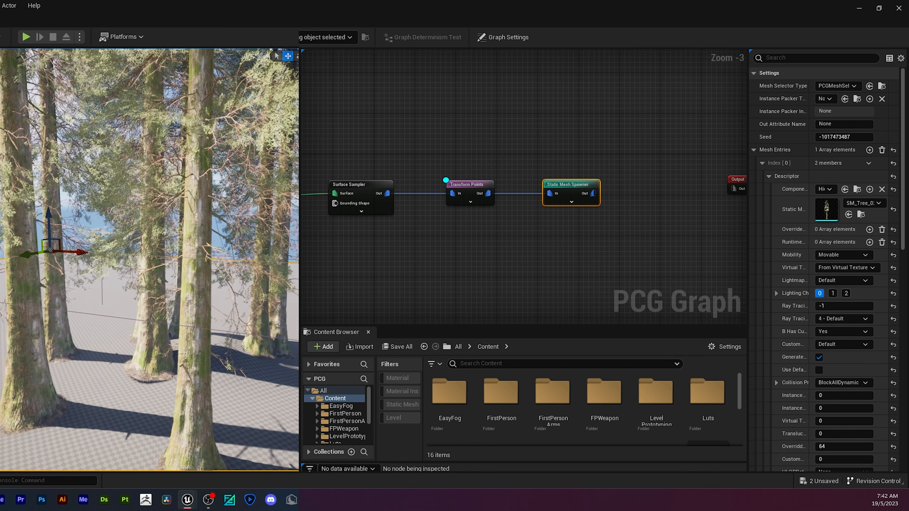
click(769, 176)
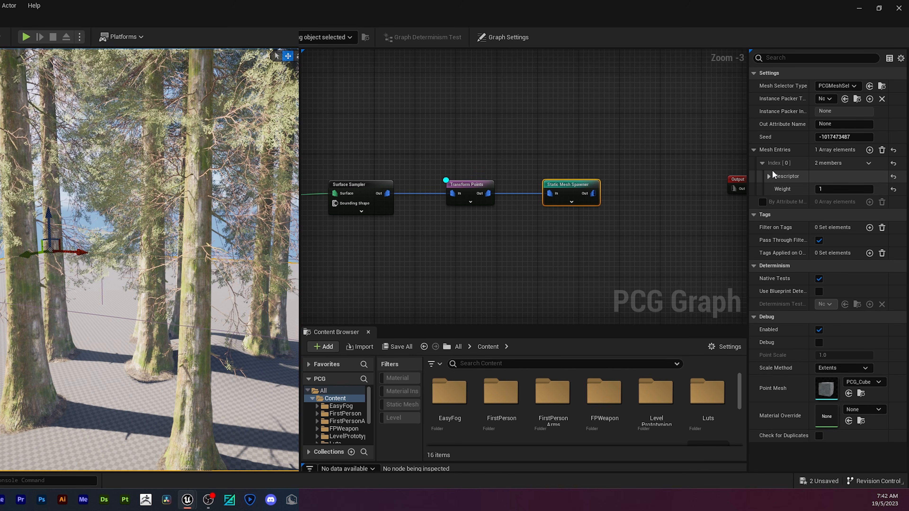
click(869, 150)
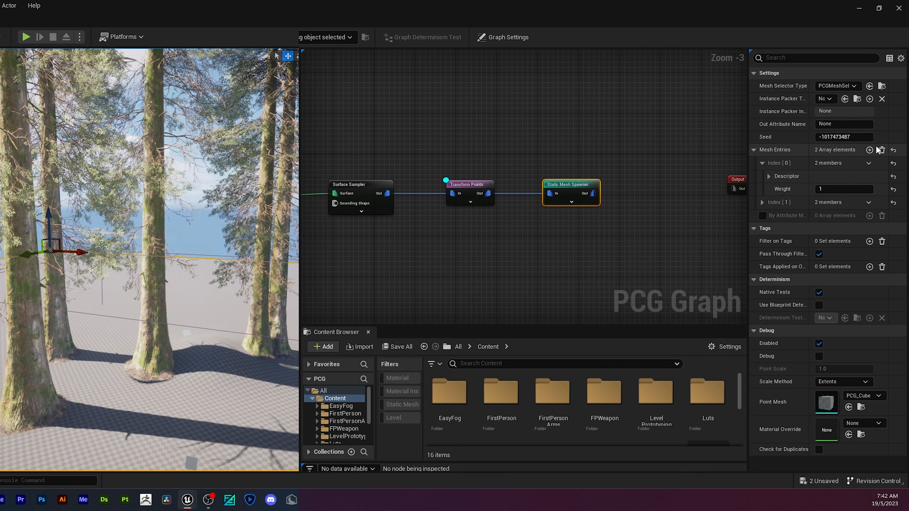
click(762, 202)
click(768, 215)
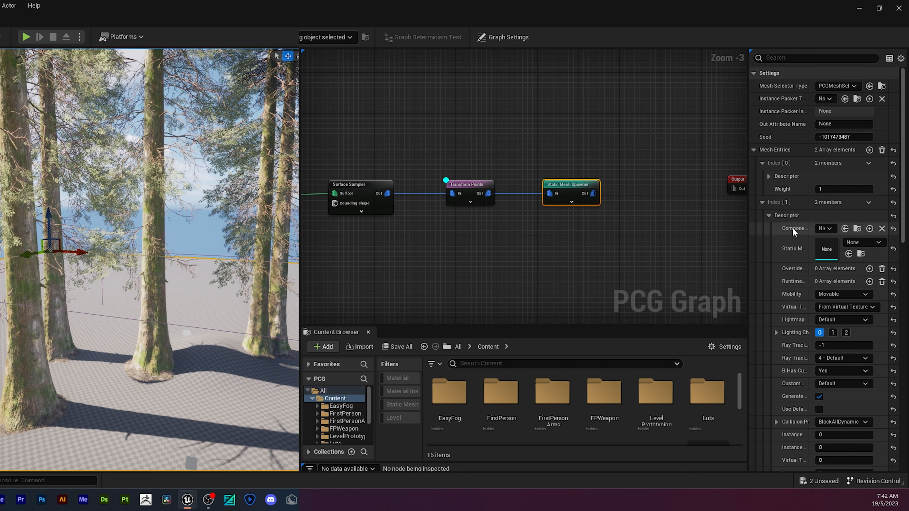
Step: Open TheForest folder in the content browser and filter it to Static Mesh assets to find the SM_Tree meshes
scroll(787, 232, down, 3)
scroll(336, 412, down, 3)
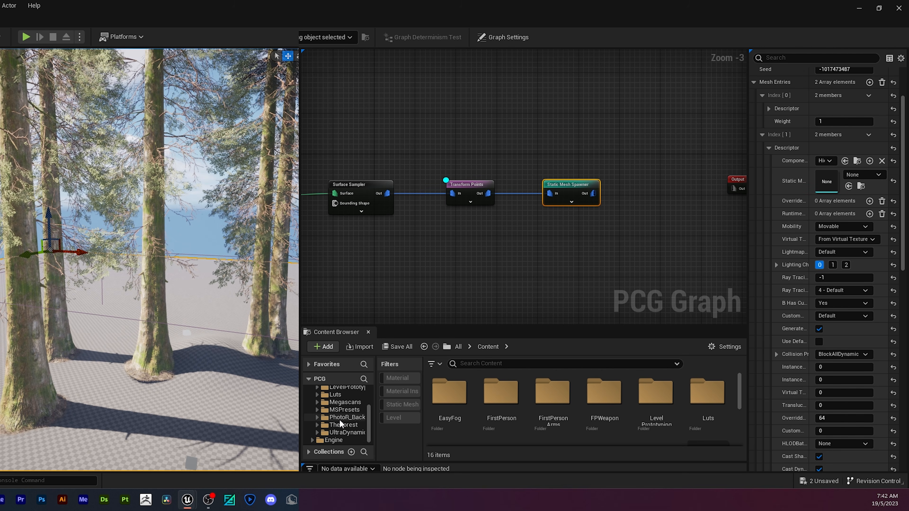
scroll(629, 421, down, 2)
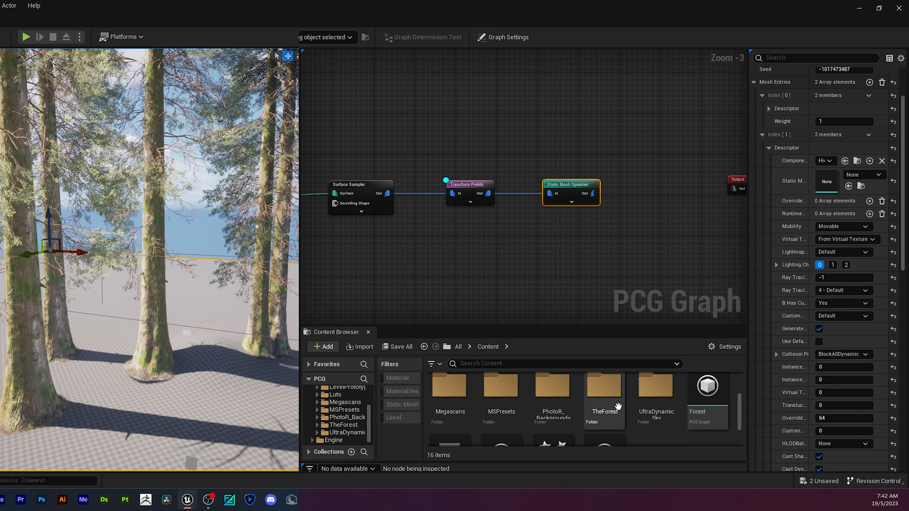
double_click(604, 412)
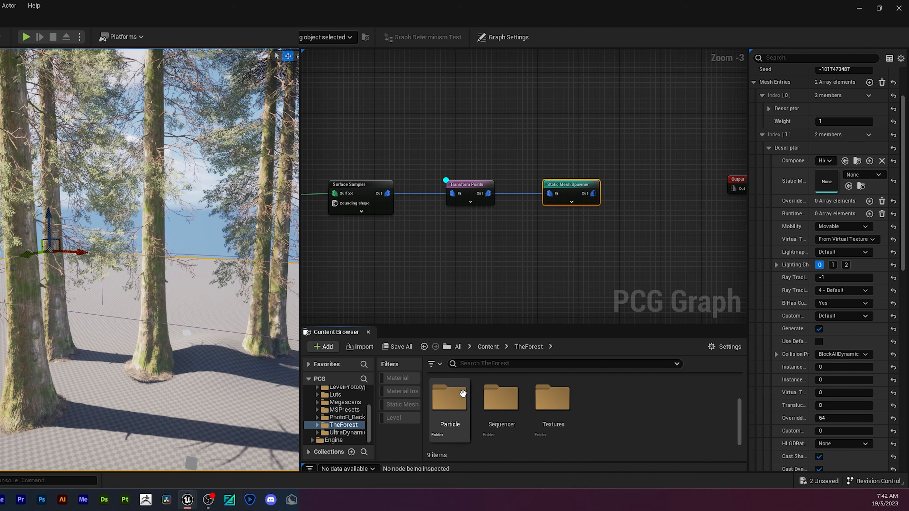
click(409, 404)
scroll(587, 411, down, 1)
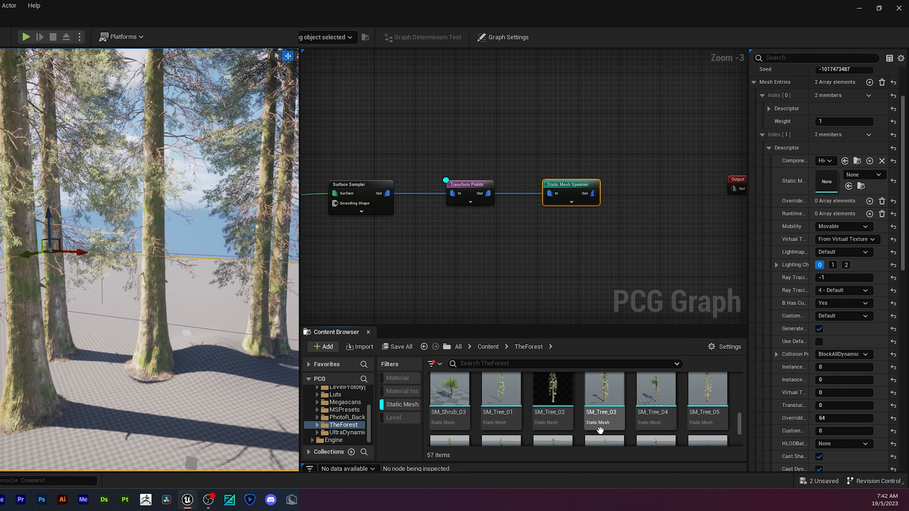
Step: Assign SM_Tree_03 to the Static Mesh Spawner's second mesh entry and add a third entry that uses SM_Tree_06
drag(603, 393, 826, 181)
click(769, 149)
click(869, 140)
click(769, 245)
scroll(769, 247, down, 2)
drag(656, 393, 819, 202)
scroll(460, 398, down, 2)
drag(459, 398, 823, 205)
click(769, 169)
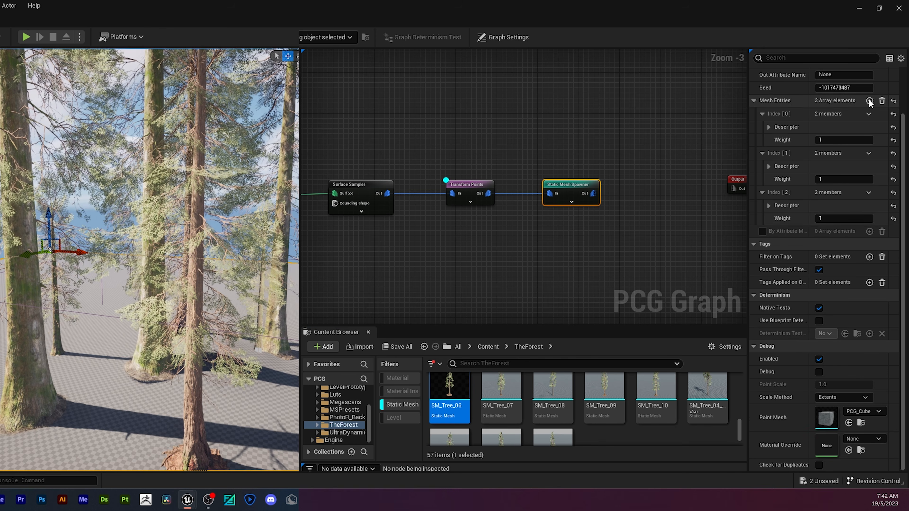
Step: Add a fourth mesh entry using the tree mesh listed directly below SM_Tree_06, and collapse all four entries
click(869, 101)
click(768, 245)
scroll(769, 247, down, 2)
drag(453, 437, 823, 218)
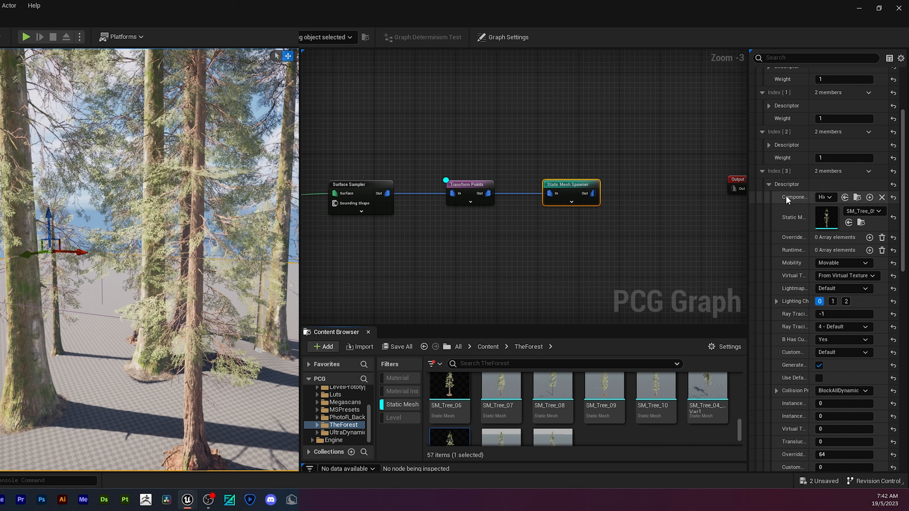
click(762, 171)
click(762, 100)
click(762, 139)
click(762, 178)
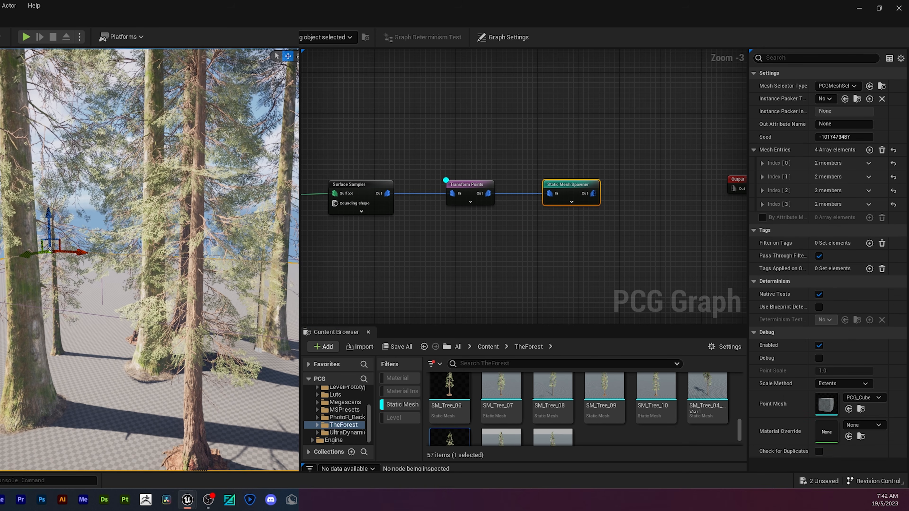
Step: Fly around the spawned trees in the viewport to examine the mix of tree meshes
key(w)
right_drag(277, 304, 256, 306)
key(s)
key(w)
right_drag(193, 146, 194, 145)
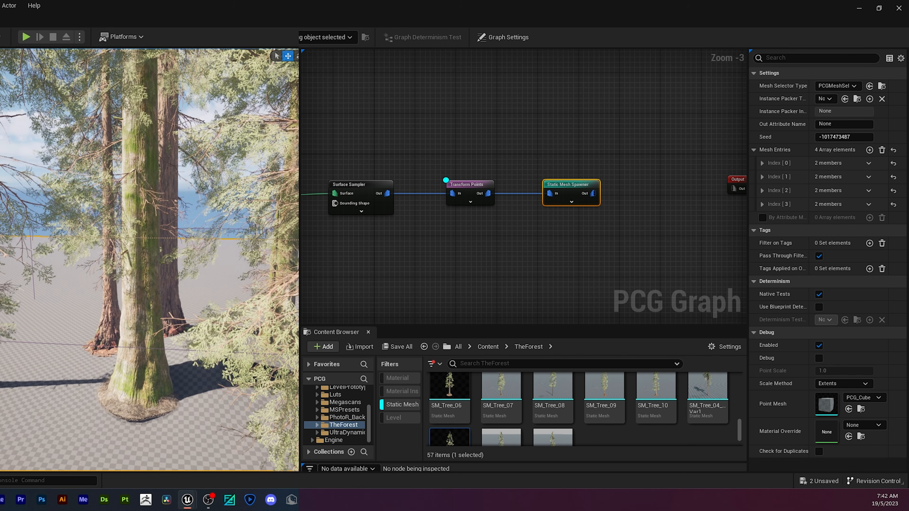
Step: Paste the copied console command into the console and run it, checking the trees in the viewport
right_click(20, 481)
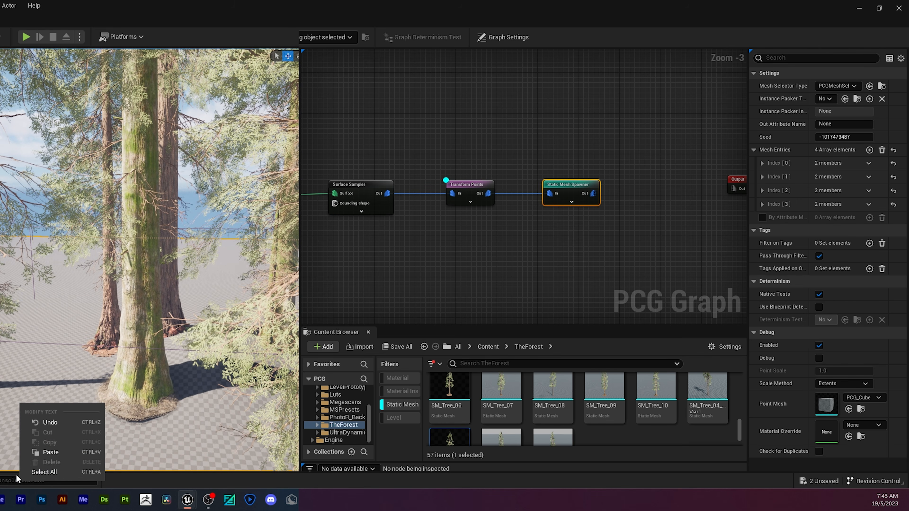
click(45, 450)
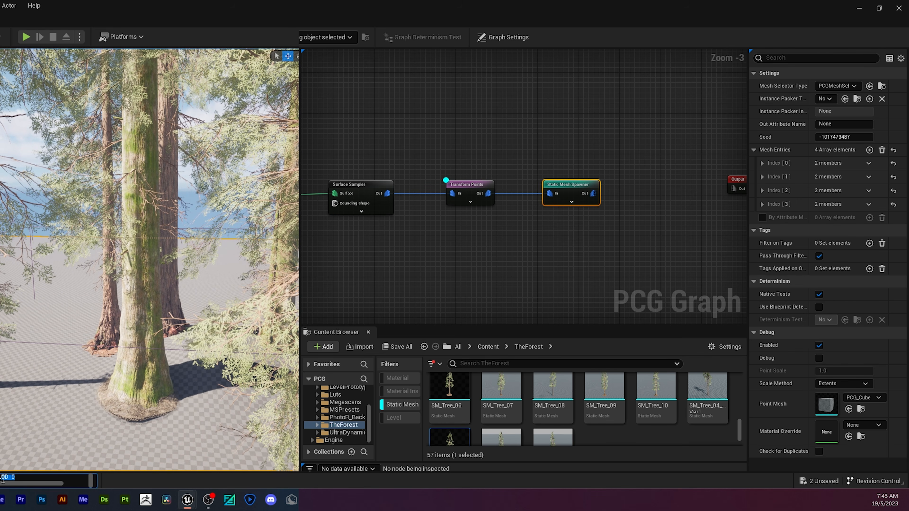
key(Return)
right_drag(249, 365, 255, 357)
Step: Group the Surface Sampler, Transform Points and Static Mesh Spawner nodes in a comment box titled Trees
click(642, 229)
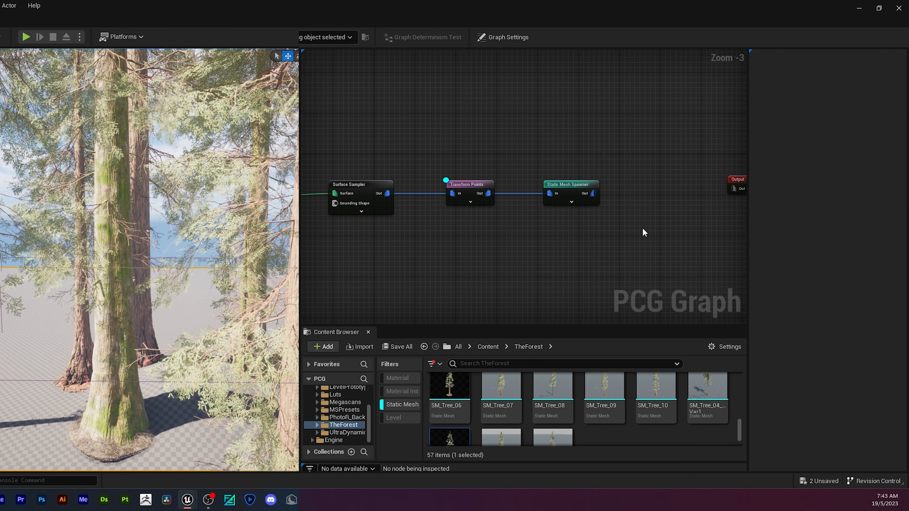
scroll(642, 229, down, 1)
right_drag(641, 229, 600, 219)
scroll(600, 219, up, 1)
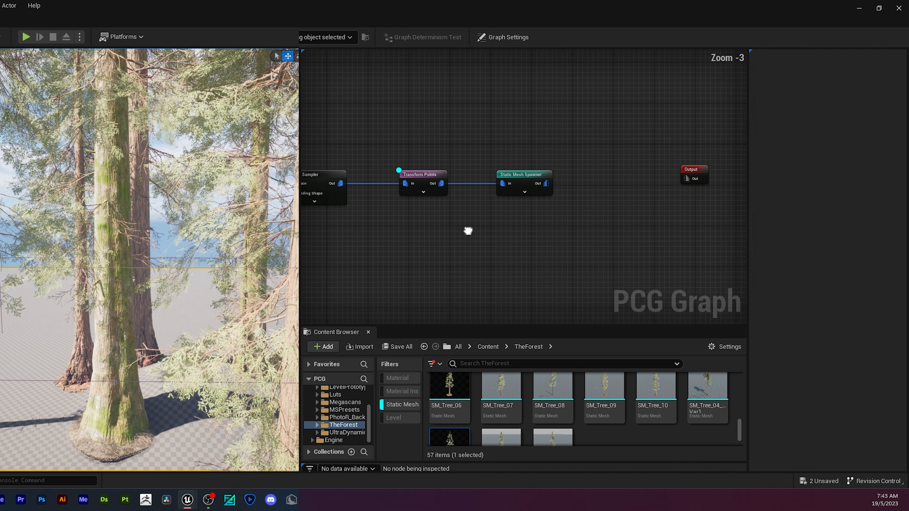
right_drag(468, 229, 533, 230)
click(393, 174)
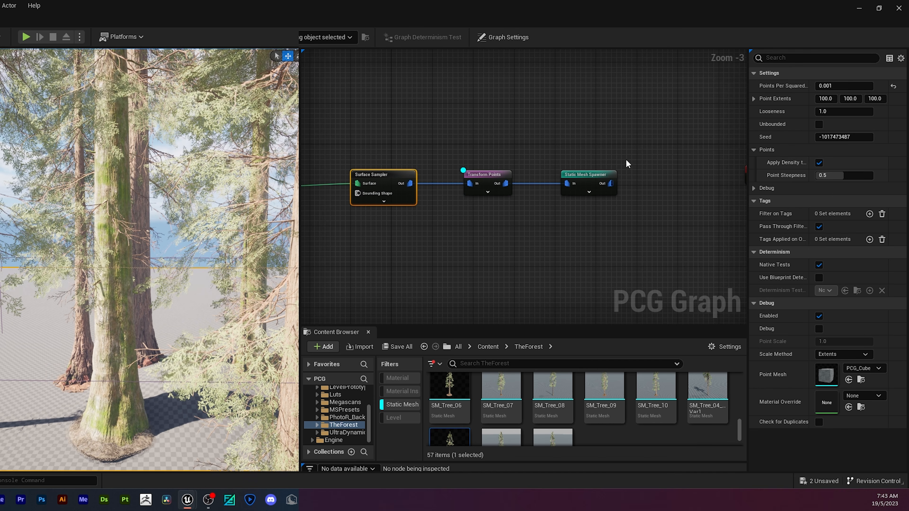
drag(634, 157, 377, 238)
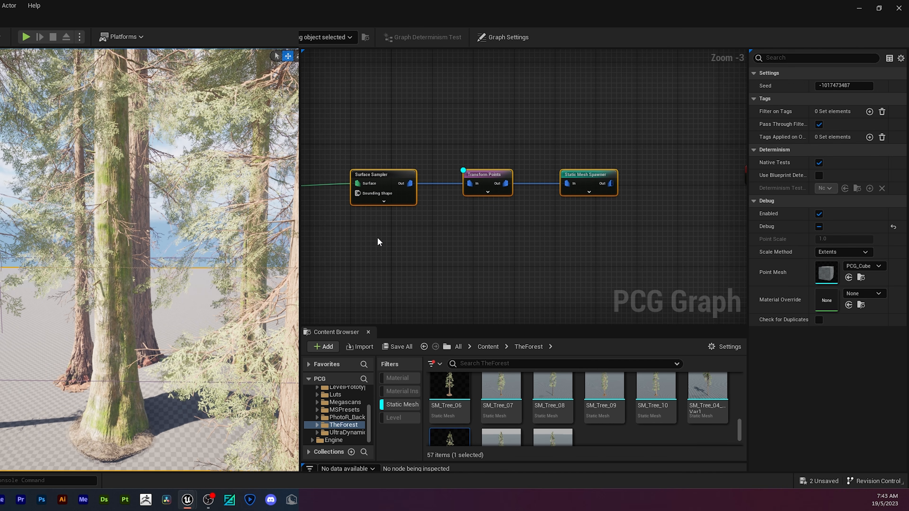
text(c)
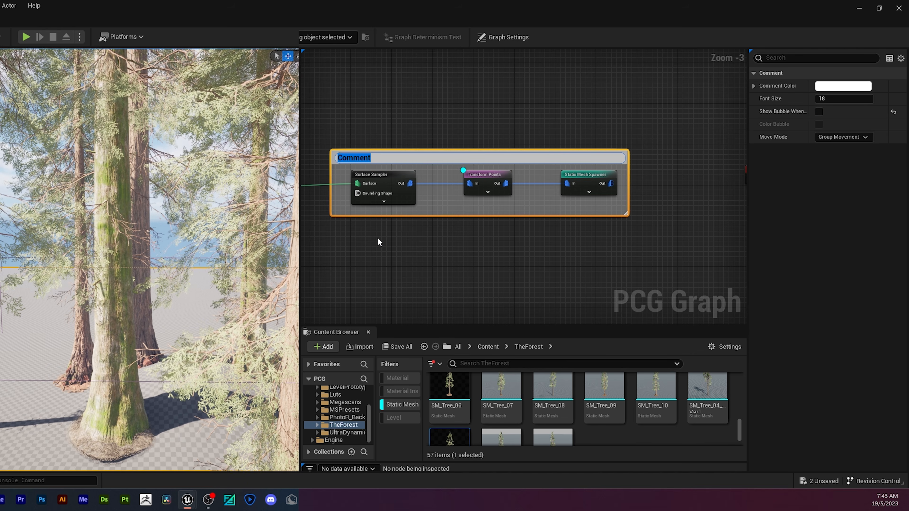
text(Trees)
key(Return)
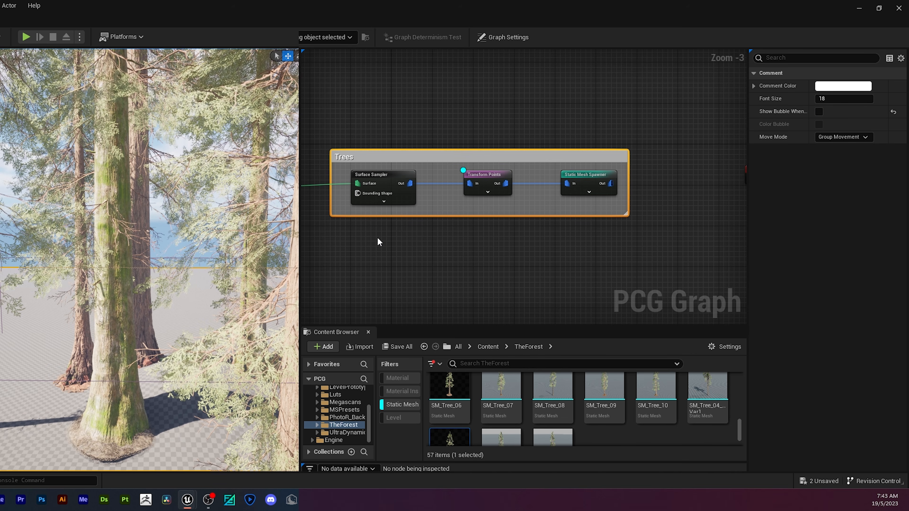
Step: Move the Trees comment group up in the graph to free space below it
right_drag(436, 255, 501, 205)
scroll(489, 197, down, 1)
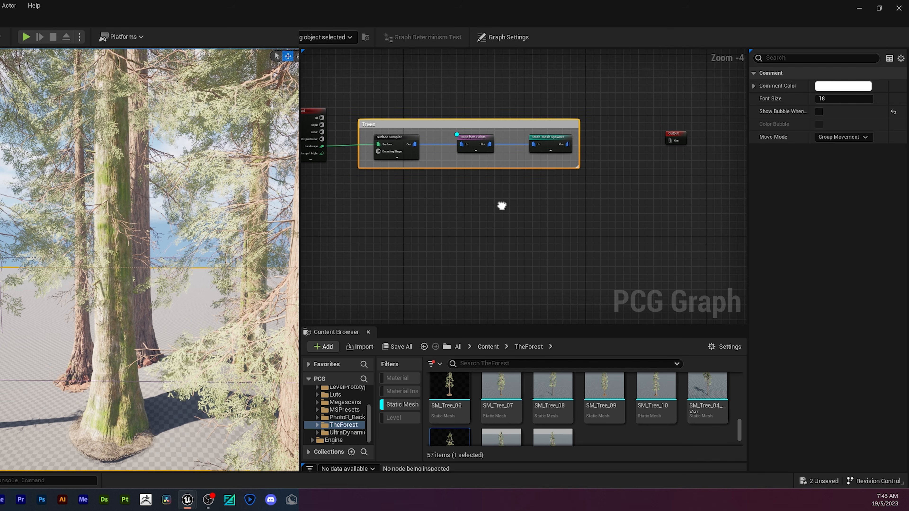
drag(446, 126, 454, 103)
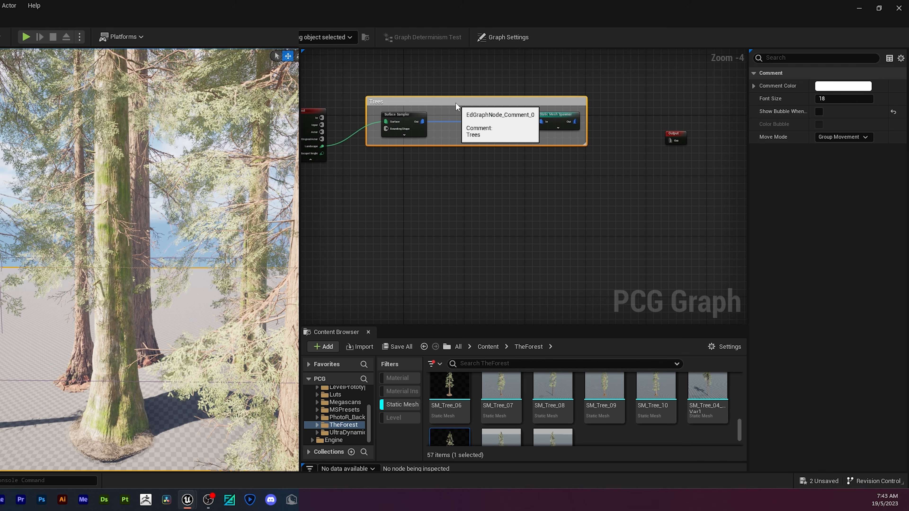
Step: Duplicate the Surface Sampler, Transform Points and Static Mesh Spawner nodes and place the copies below the Trees group
click(372, 227)
drag(372, 111, 570, 129)
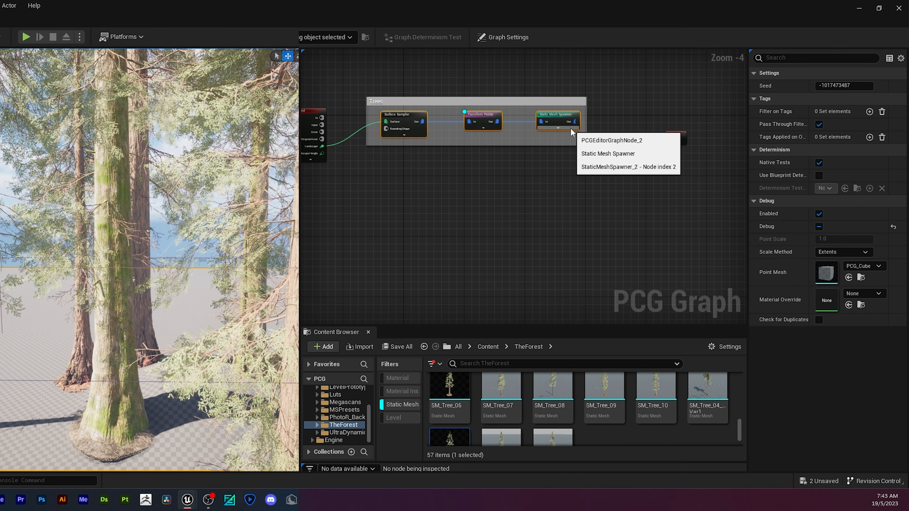
click(528, 159)
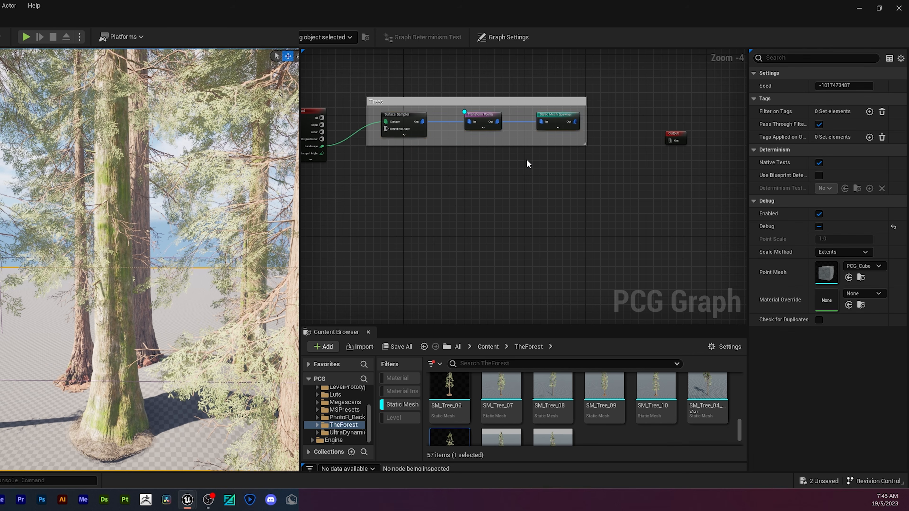
drag(377, 114, 578, 122)
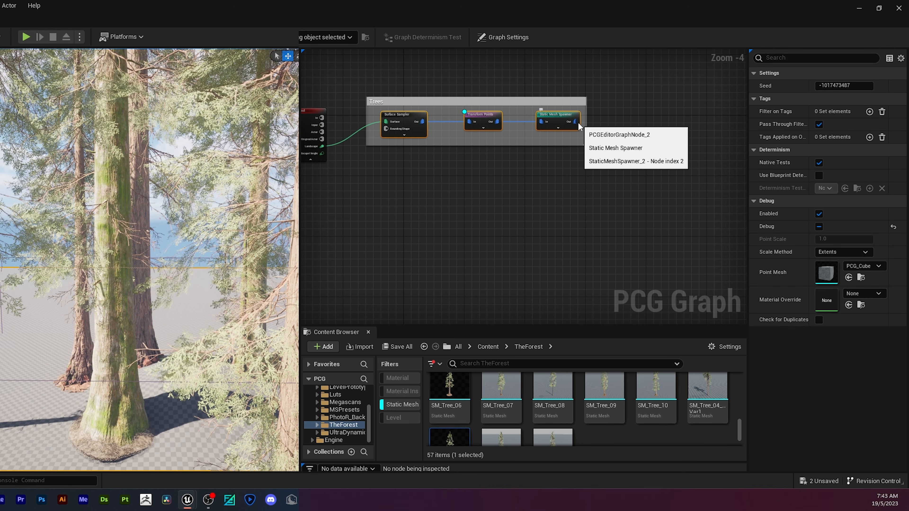
key(ctrl+c)
key(ctrl+v)
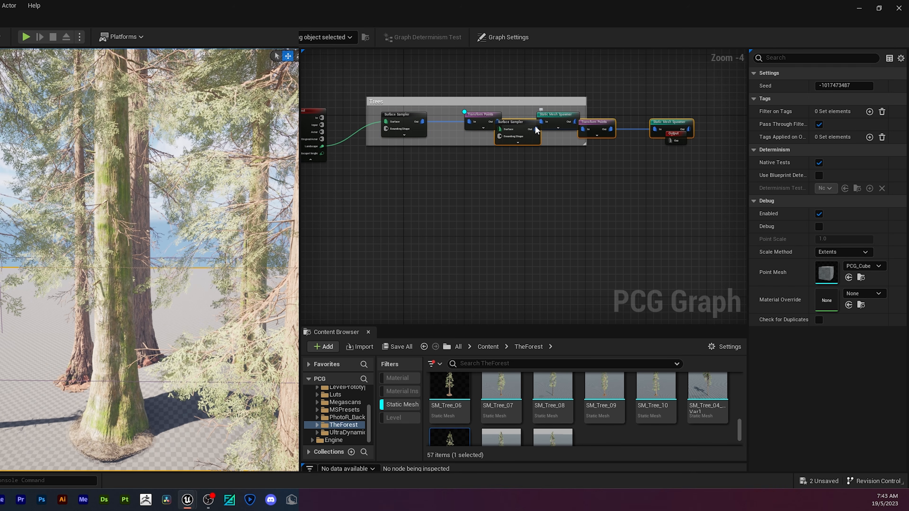
drag(518, 121, 404, 176)
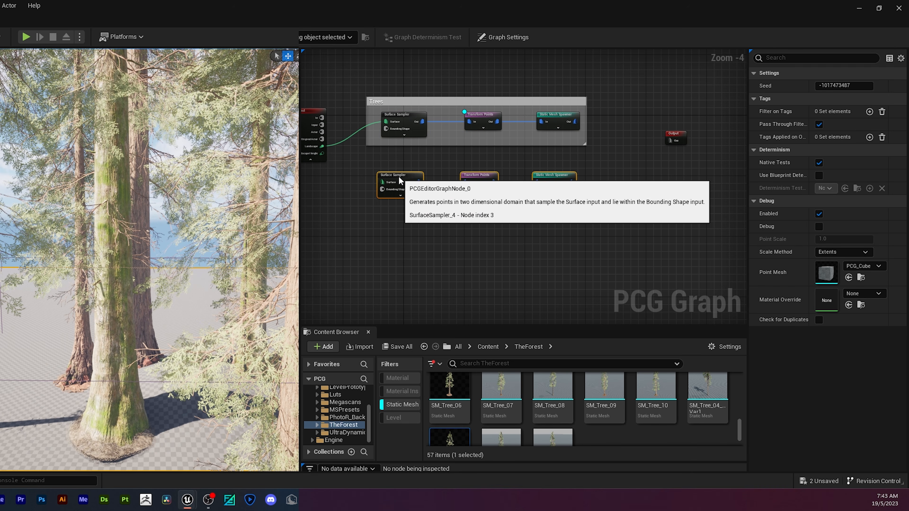
click(434, 235)
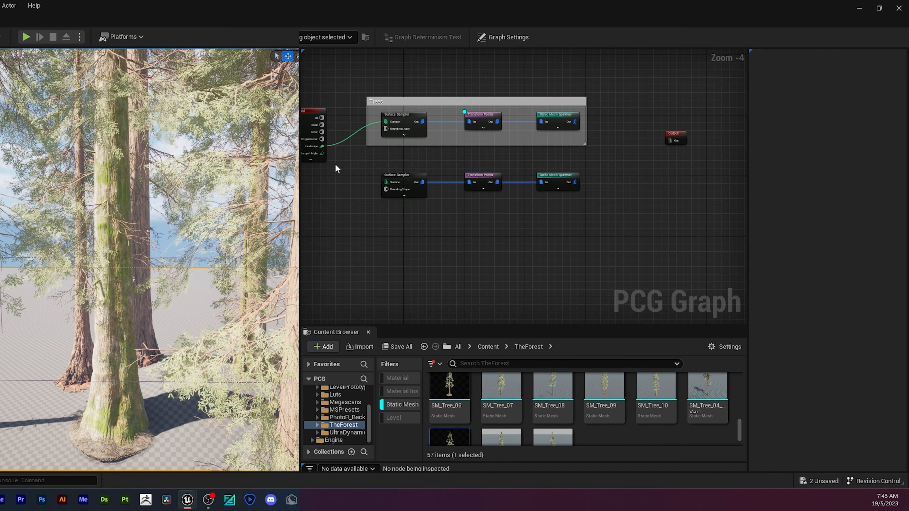
Step: Disconnect the Input node's Landscape output from the Trees group and connect it to the duplicated Surface Sampler's Surface input
mouse_move(322, 146)
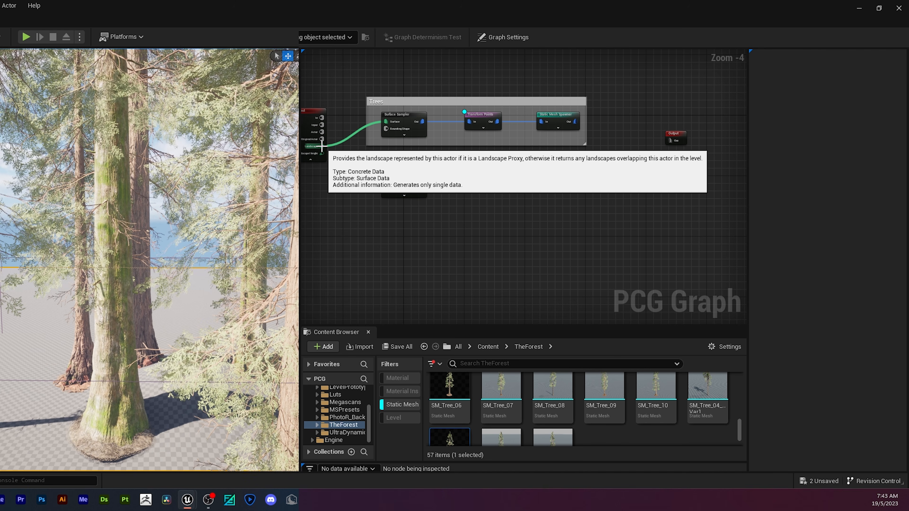
alt+click(321, 146)
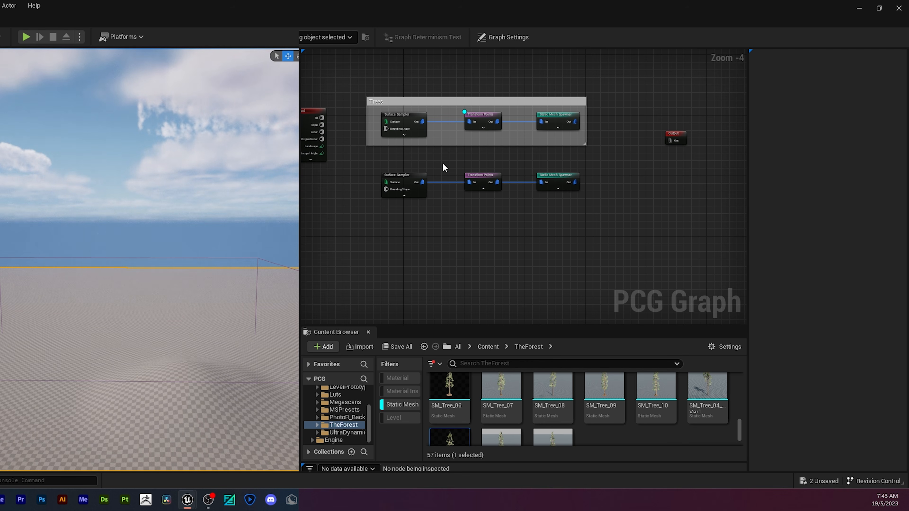
mouse_move(413, 159)
right_down()
mouse_move(434, 156)
mouse_move(420, 165)
right_up()
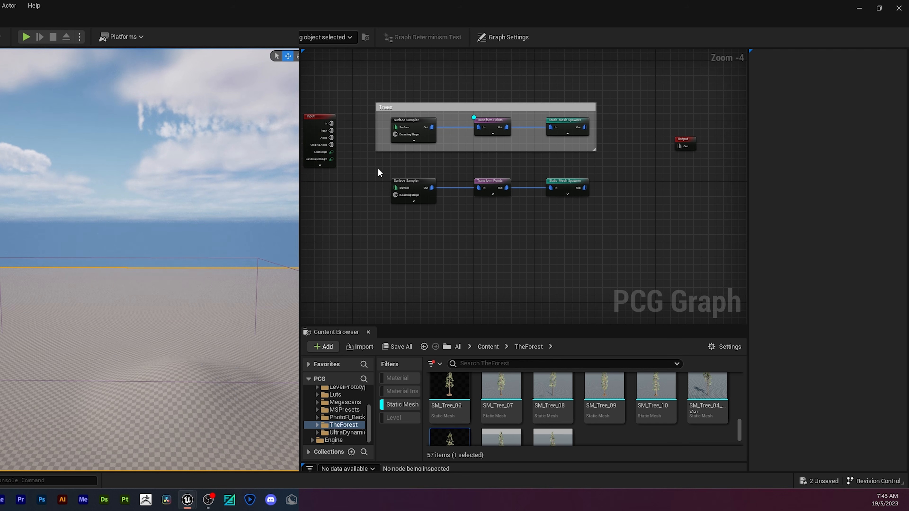
drag(329, 152, 395, 188)
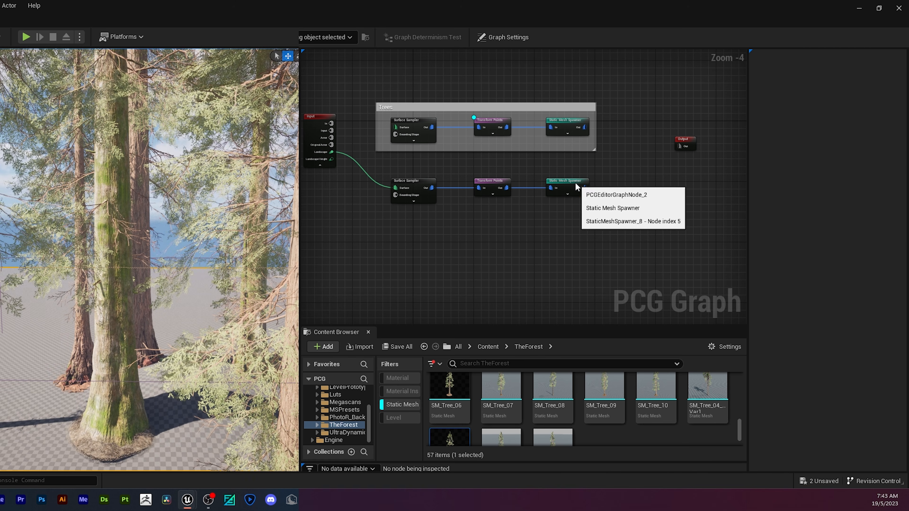
Step: Replace the first mesh entry of the duplicated Static Mesh Spawner with SM_Shrub_01
click(574, 182)
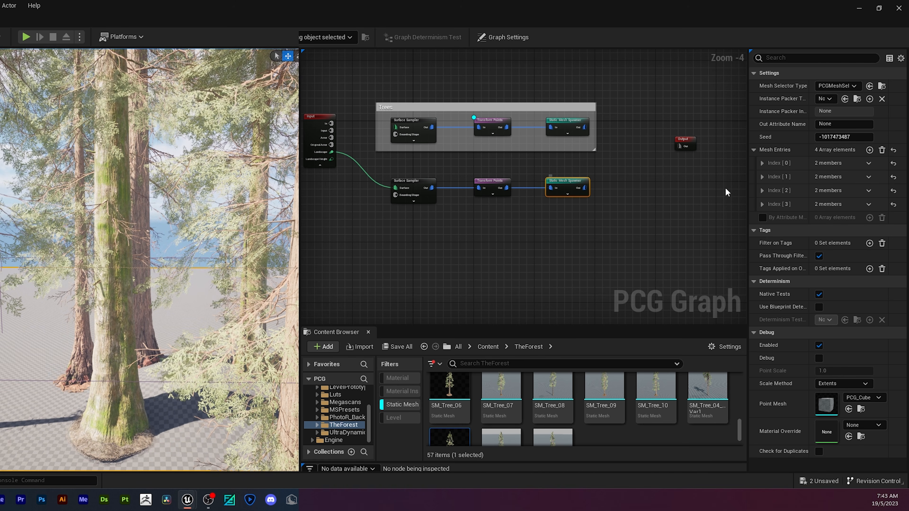
click(761, 163)
click(769, 176)
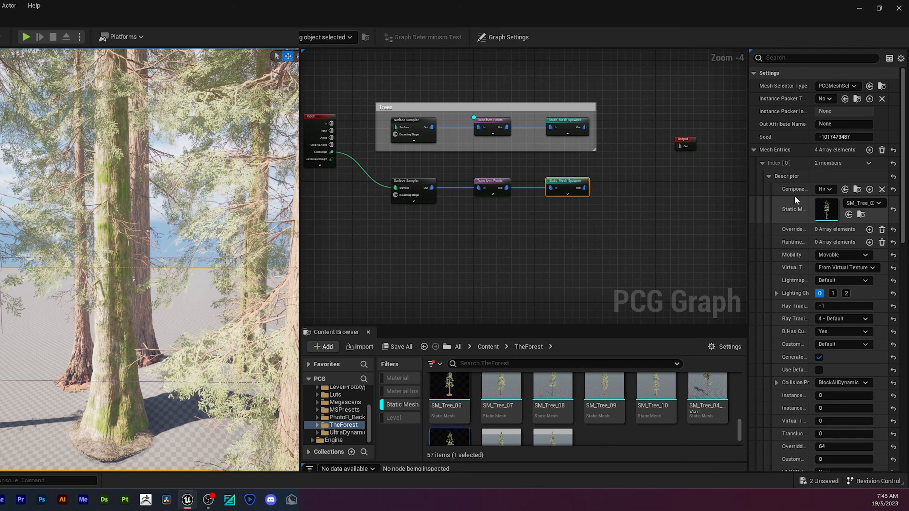
scroll(608, 412, up, 3)
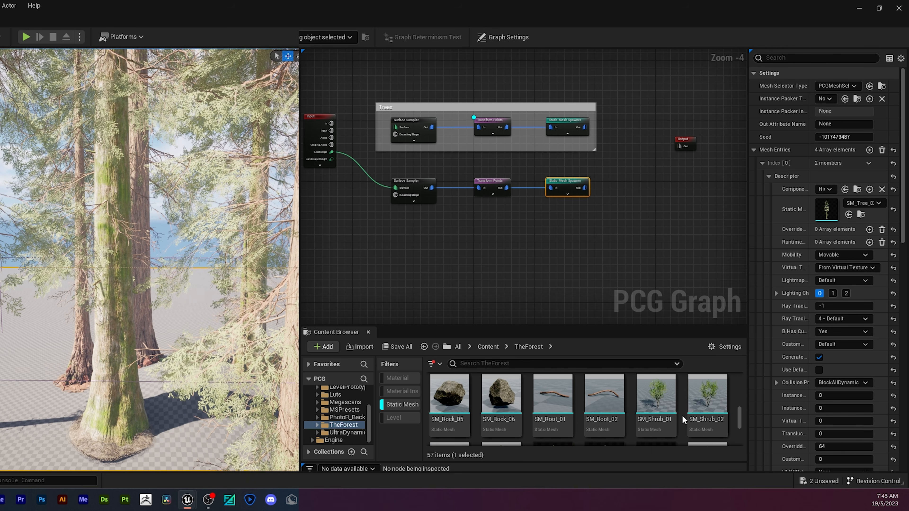
drag(655, 394, 826, 209)
click(768, 177)
Step: Replace the duplicated spawner's second mesh entry with SM_Shrub_02
click(761, 203)
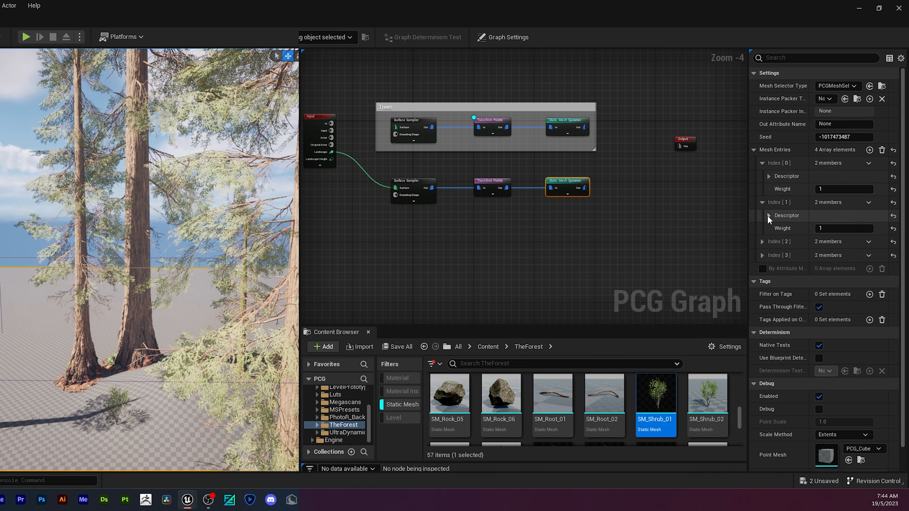
click(769, 216)
drag(707, 394, 837, 247)
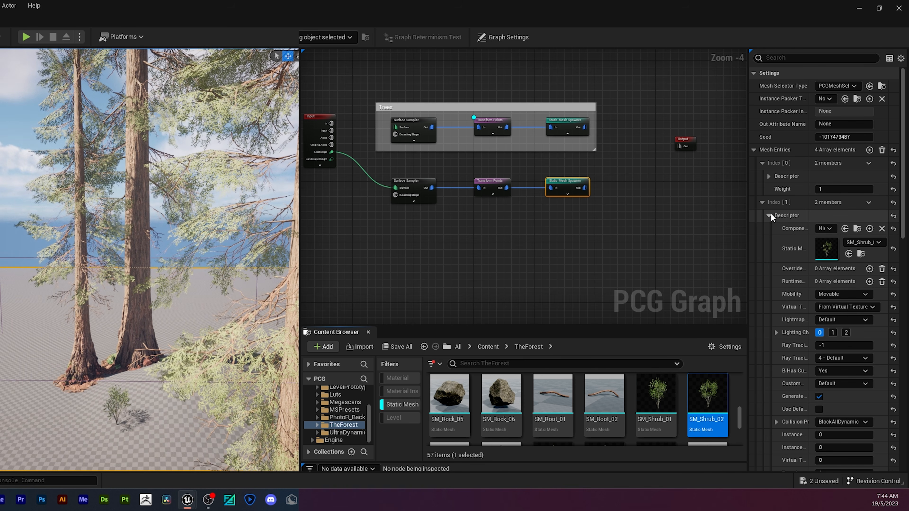
click(769, 216)
Step: Replace the duplicated spawner's third mesh entry with SM_Shrub_03 and collapse the entry
click(762, 241)
click(768, 255)
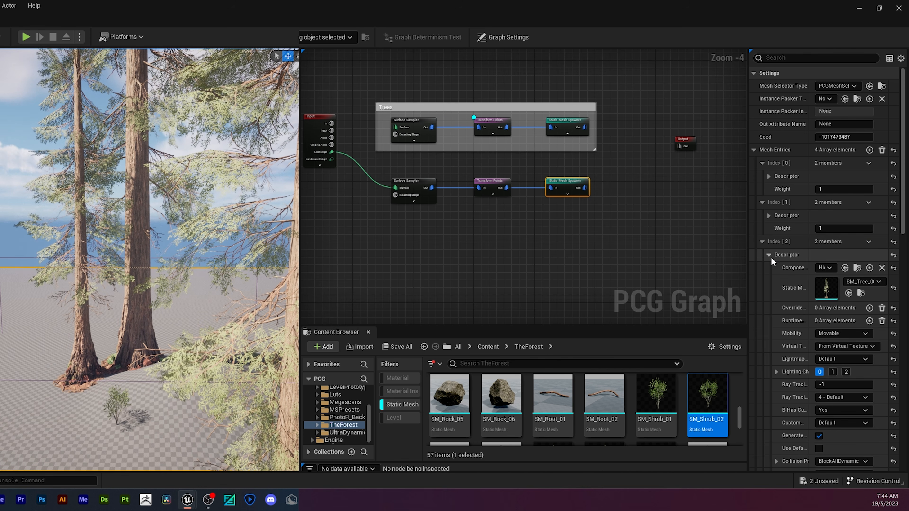
scroll(773, 249, down, 2)
scroll(479, 423, down, 1)
click(462, 424)
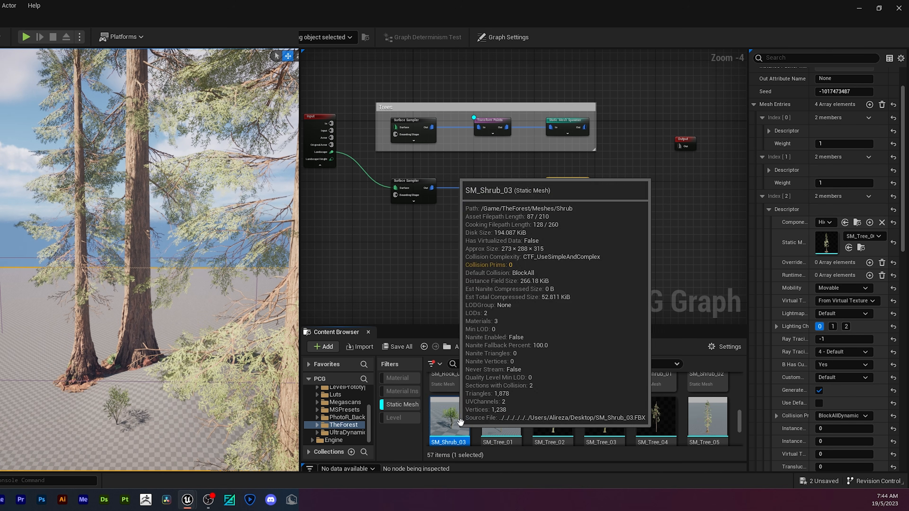
drag(461, 424, 827, 243)
scroll(605, 401, down, 1)
scroll(605, 401, up, 1)
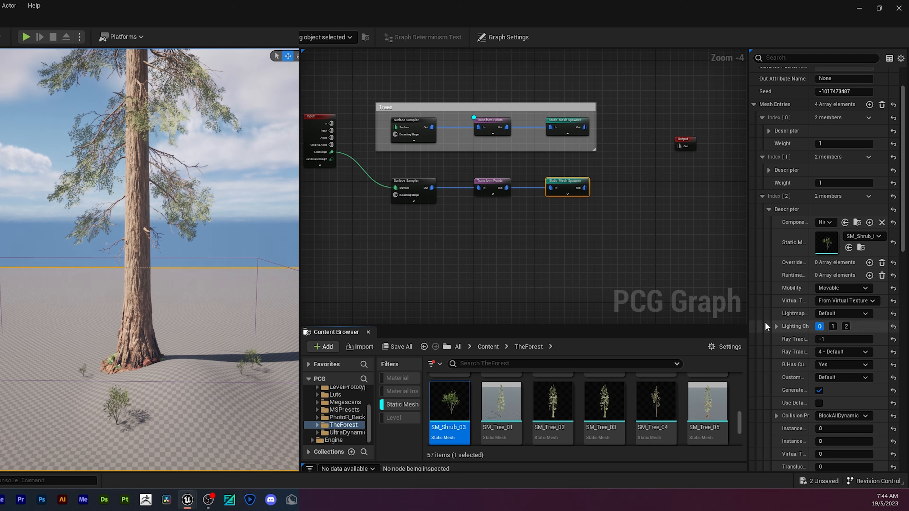
click(762, 195)
Step: Delete the fourth mesh entry, Index [ 3 ], from the duplicated Static Mesh Spawner
right_click(788, 218)
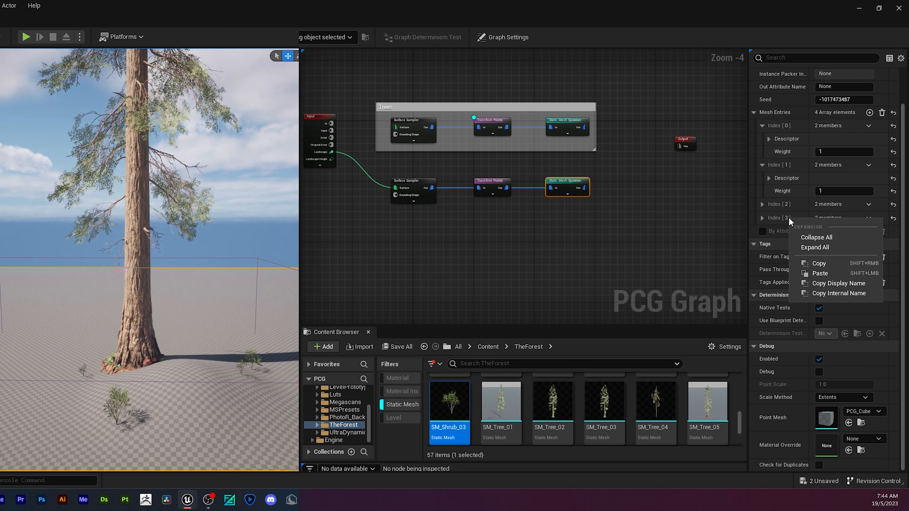
click(841, 211)
click(868, 218)
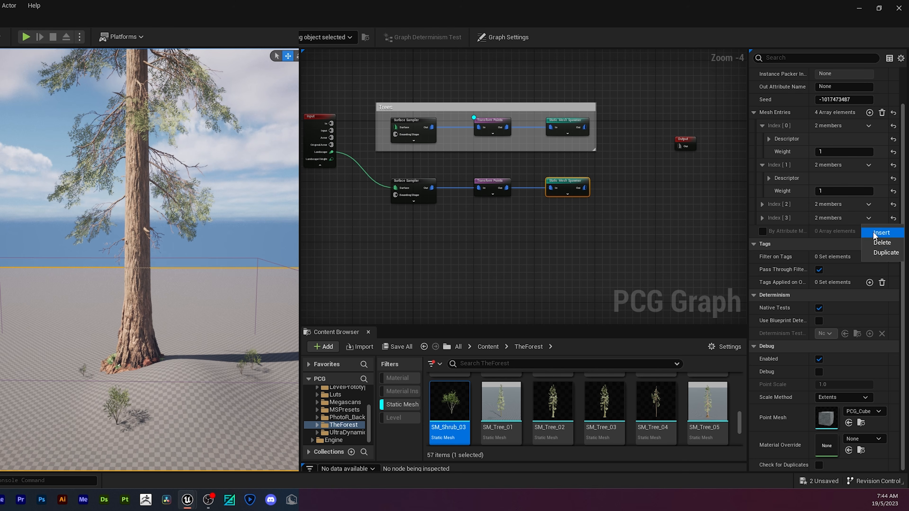
click(880, 242)
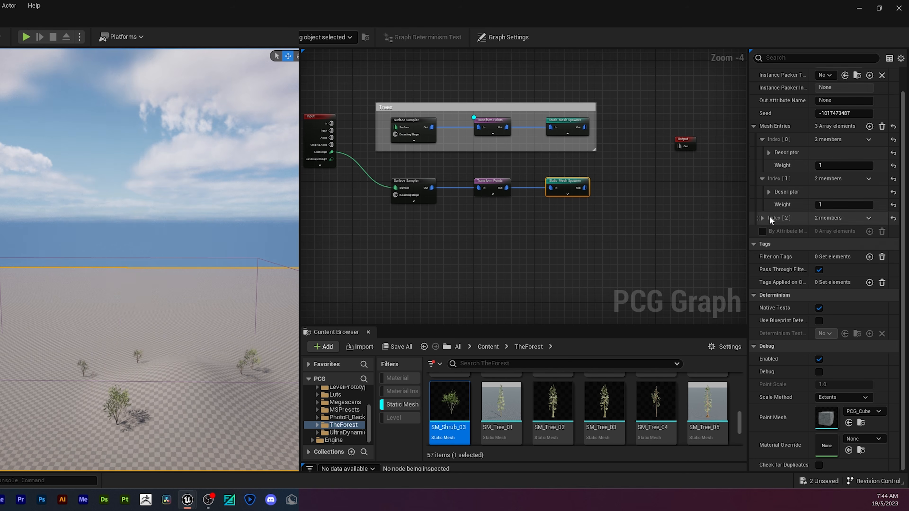
Step: Set Points Per Squared Meter to 0.1 on the shrub chain's Surface Sampler and check the density in the viewport
scroll(769, 215, up, 2)
mouse_move(286, 315)
right_down()
mouse_move(279, 390)
mouse_move(272, 333)
mouse_move(268, 365)
mouse_move(286, 315)
right_up()
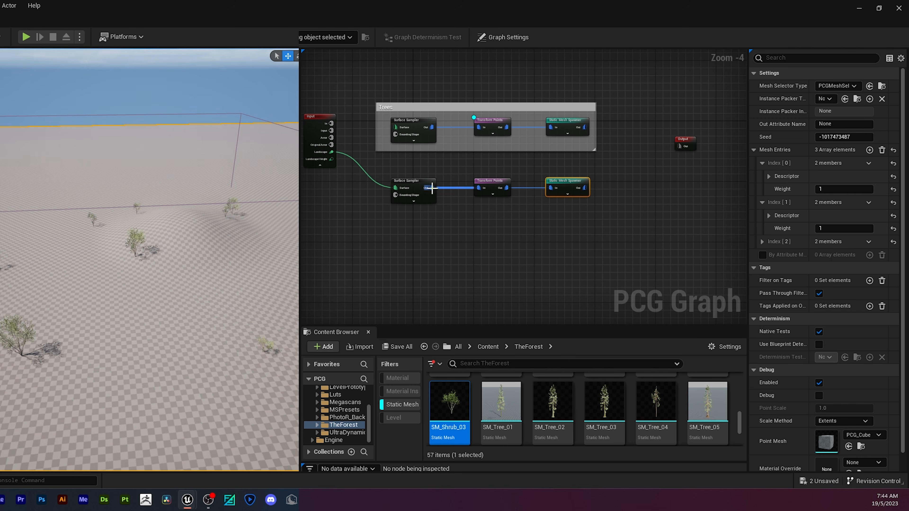
click(414, 186)
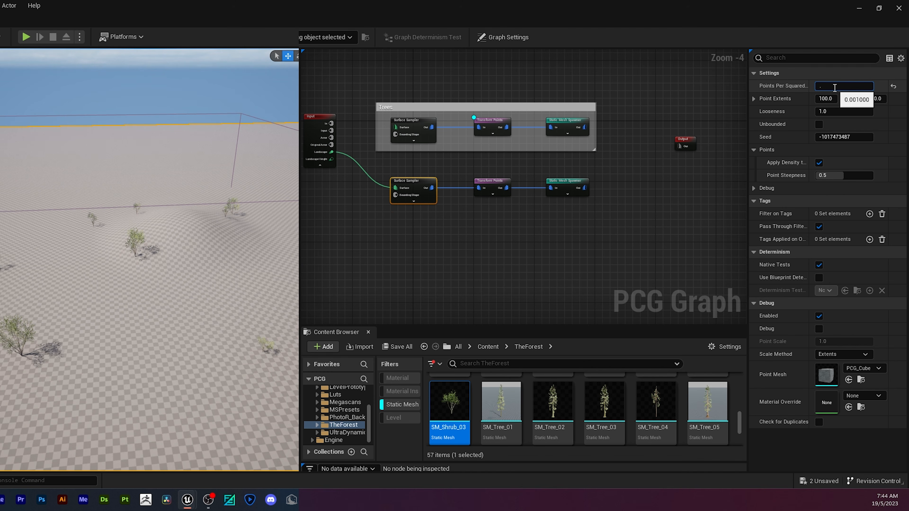
click(834, 88)
text(.1)
key(Return)
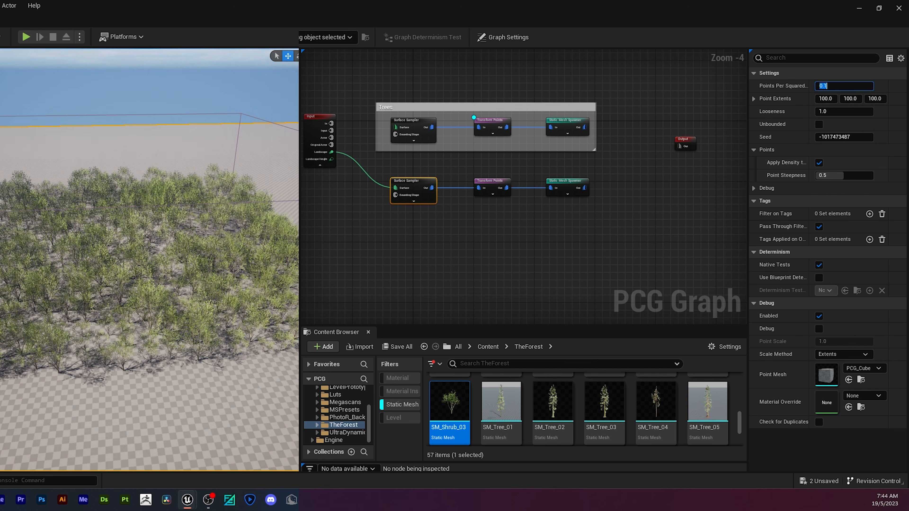
right_drag(273, 240, 266, 232)
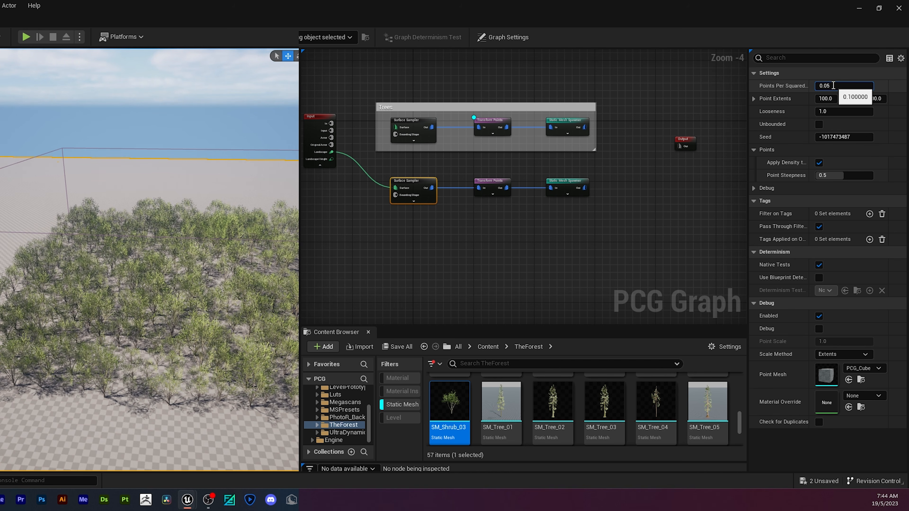
Step: Lower the shrub Surface Sampler's Points Per Squared Meter to 0.05 and further to 0.01
click(832, 85)
text(0.05)
key(Return)
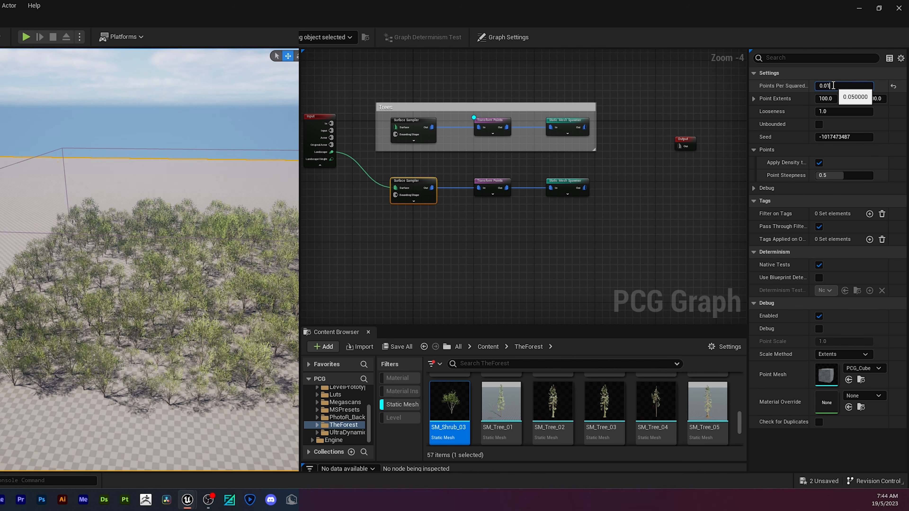
key(Return)
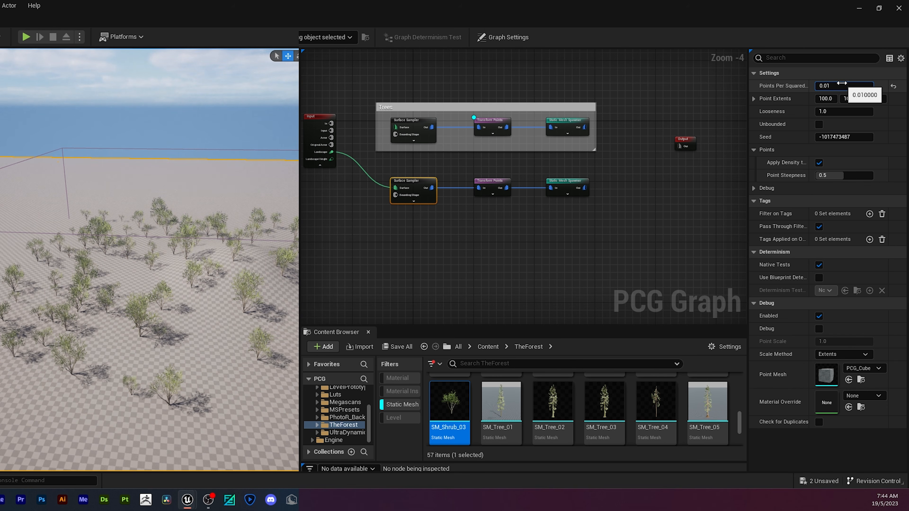
Step: Set the shrub Surface Sampler's Points Per Squared Meter to 0.005 and inspect the shrubs up close
text(0.005)
key(Return)
right_drag(200, 172, 153, 154)
key(w)
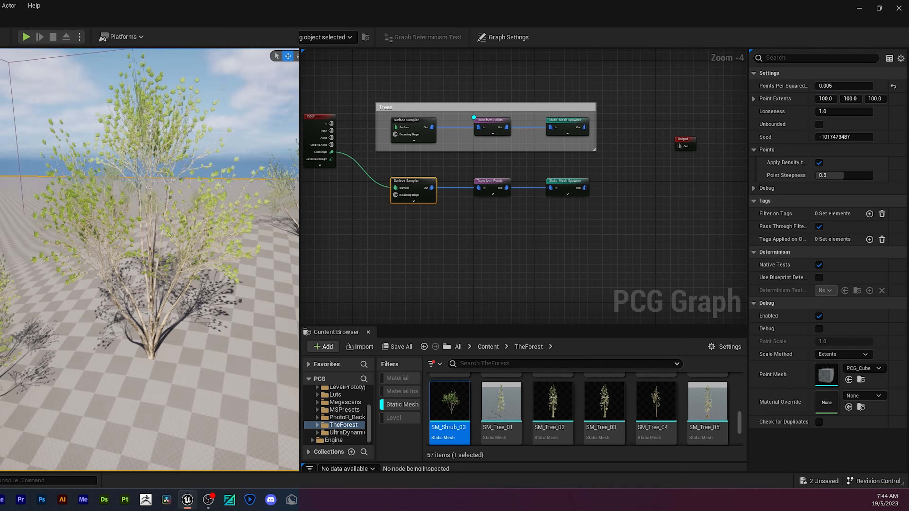
key(w)
mouse_move(265, 297)
right_down()
mouse_move(247, 305)
mouse_move(194, 297)
mouse_move(267, 296)
right_up()
key(w)
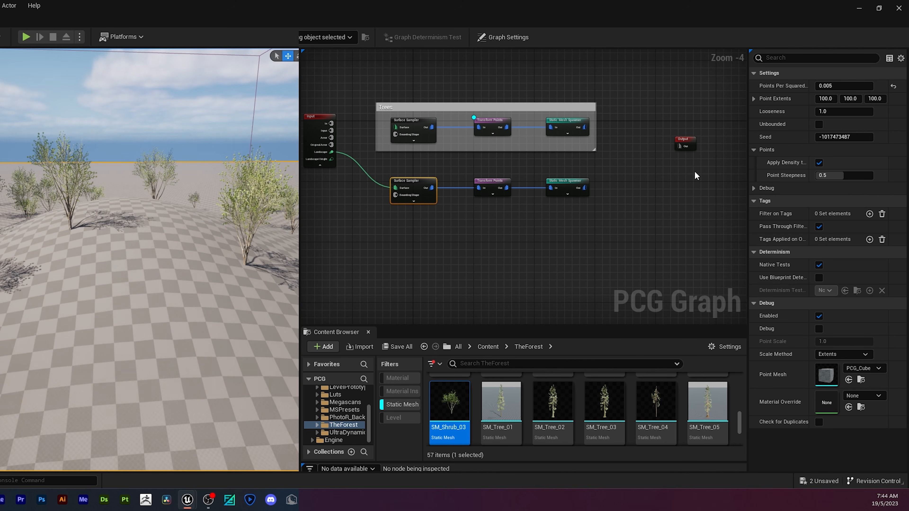
Step: Turn off Absolute Rotation on the shrub chain's Transform Points node and inspect the shrubs' orientation on the landscape
click(494, 181)
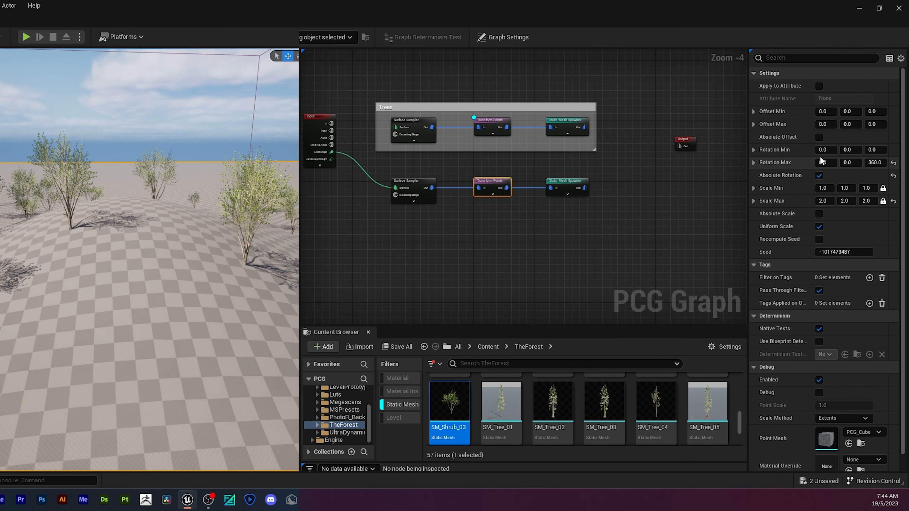
click(819, 176)
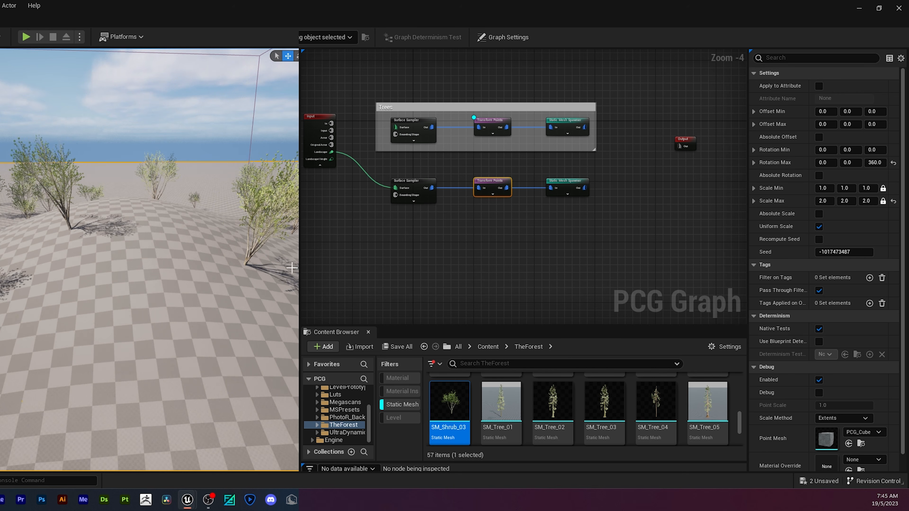
mouse_move(292, 267)
right_down()
mouse_move(292, 251)
mouse_move(297, 267)
right_up()
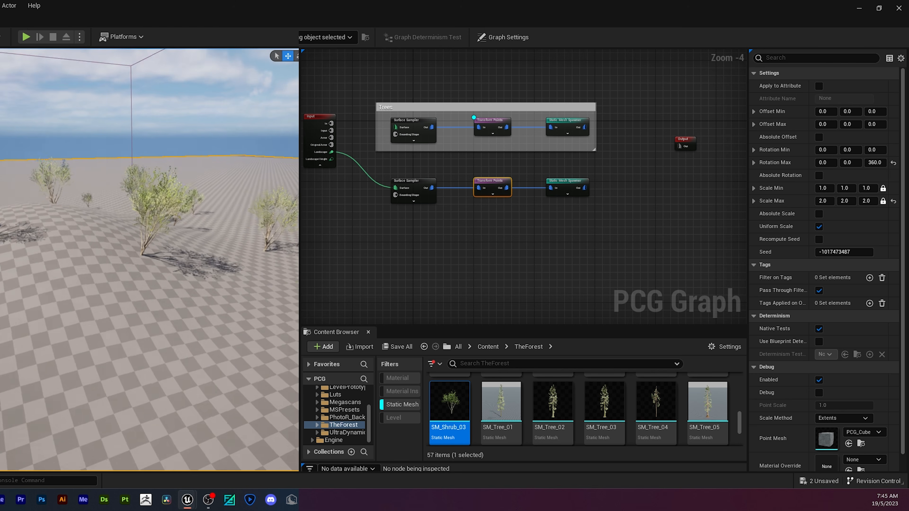
right_drag(21, 232, 27, 238)
mouse_move(272, 242)
right_down()
mouse_move(291, 244)
mouse_move(295, 229)
mouse_move(274, 248)
right_up()
Step: Move the shrub chain's Transform Points and Static Mesh Spawner nodes apart to make room for another node between them
click(575, 267)
click(583, 187)
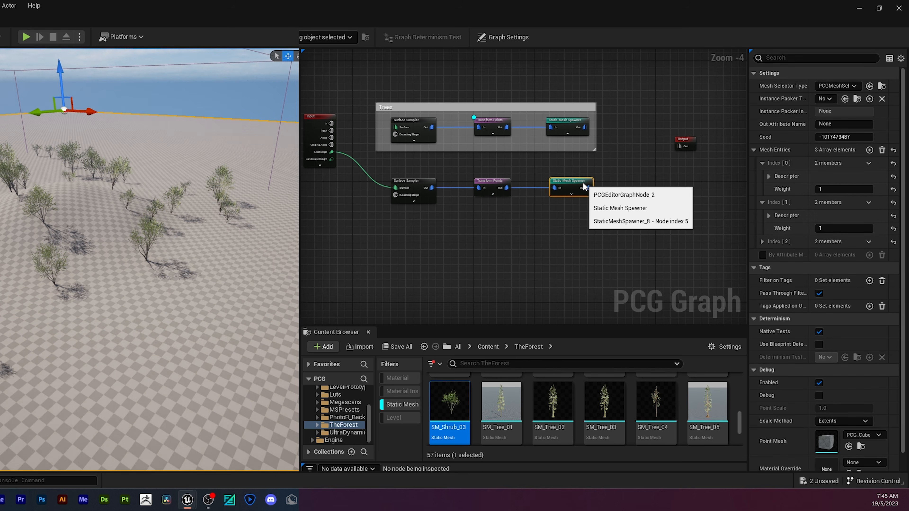
drag(493, 181, 478, 180)
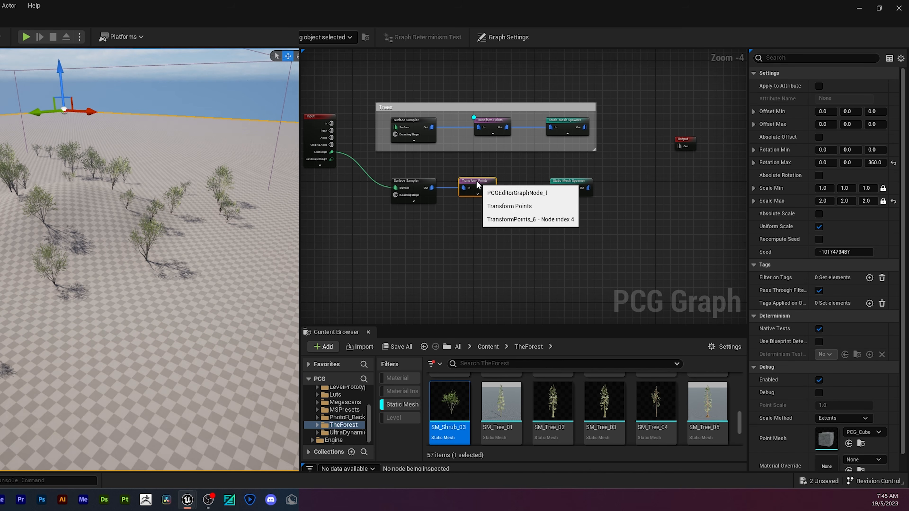
click(587, 187)
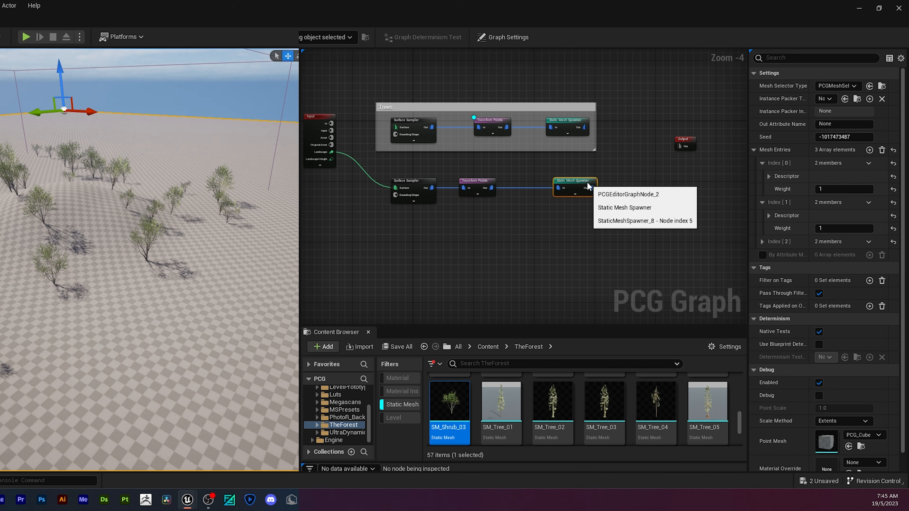
click(525, 229)
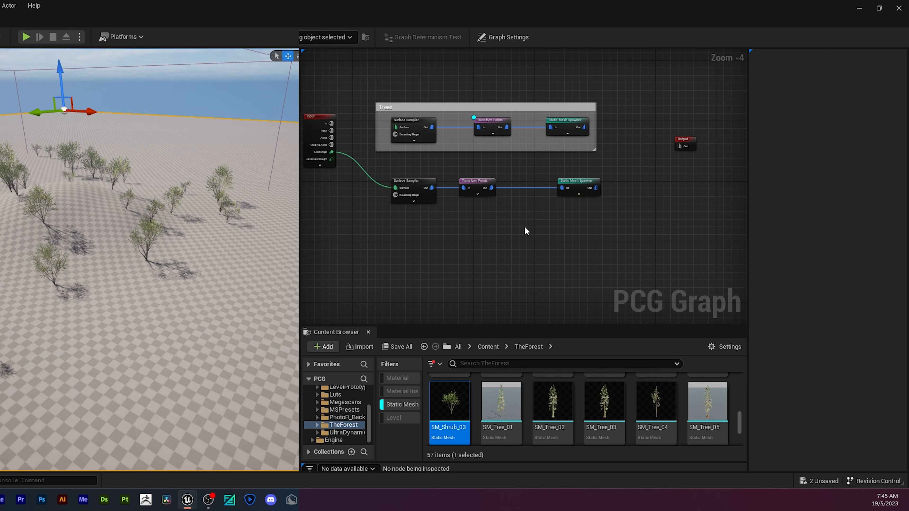
Step: Add a Density Noise node and wire it between the shrub chain's Transform Points and Static Mesh Spawner, aligned in the row
right_click(524, 228)
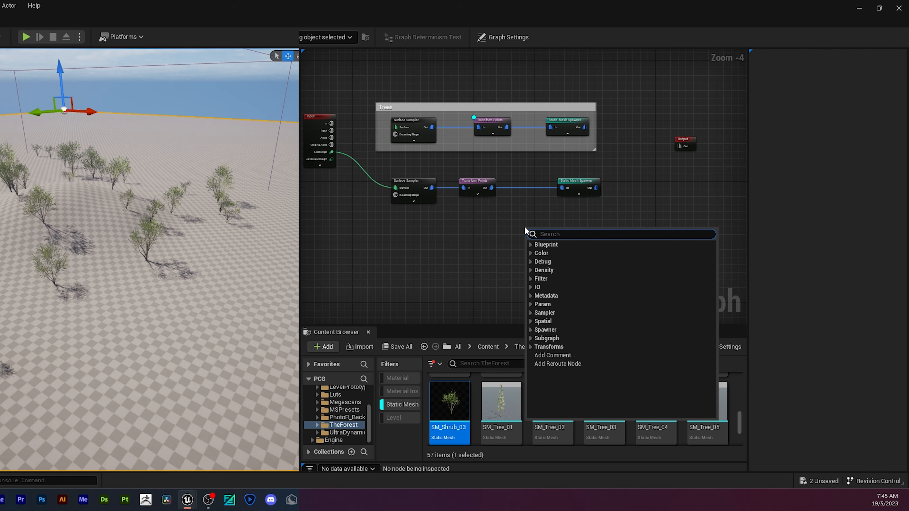
text(den)
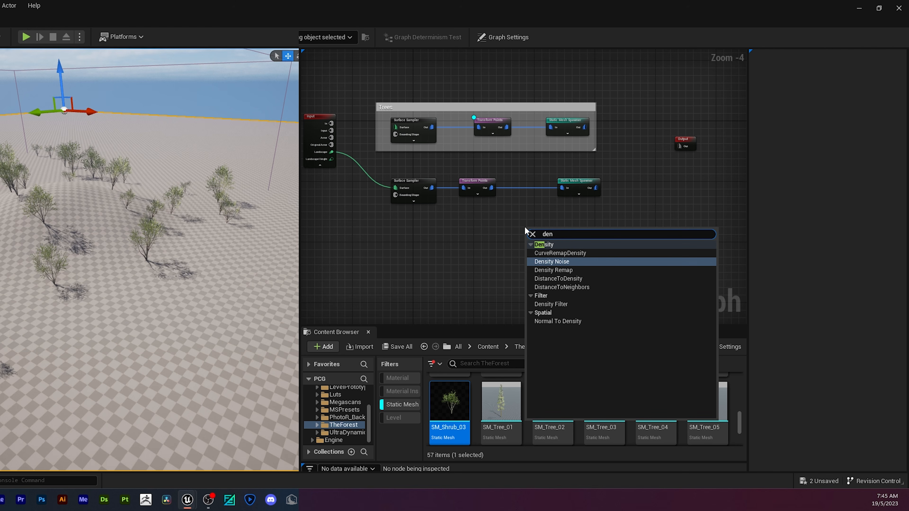
key(Return)
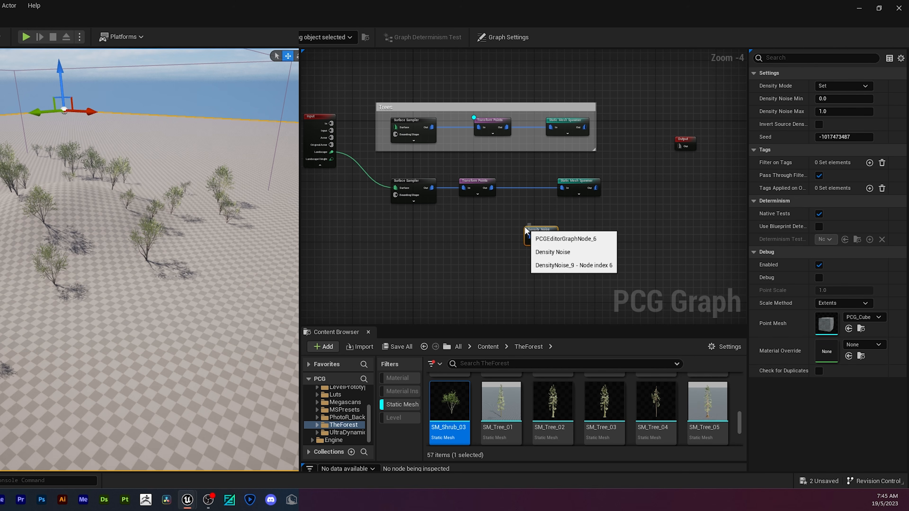
alt+click(562, 187)
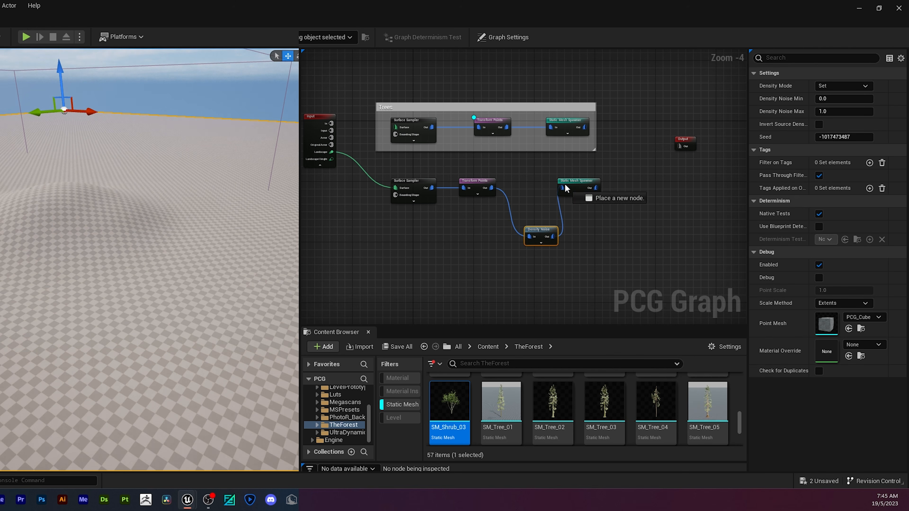
drag(552, 235, 562, 188)
click(596, 224)
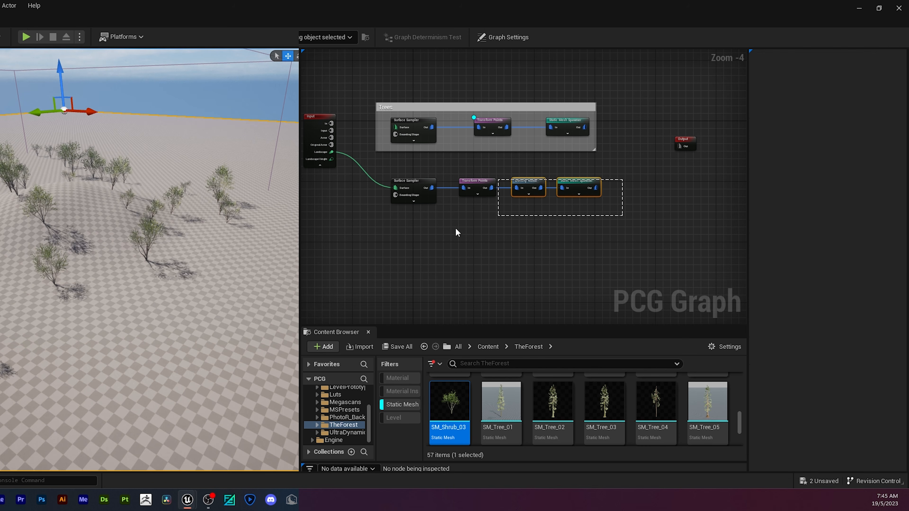
Step: Group the four shrub chain nodes in a comment box titled "Shrubs"
drag(458, 232, 374, 239)
text(c)
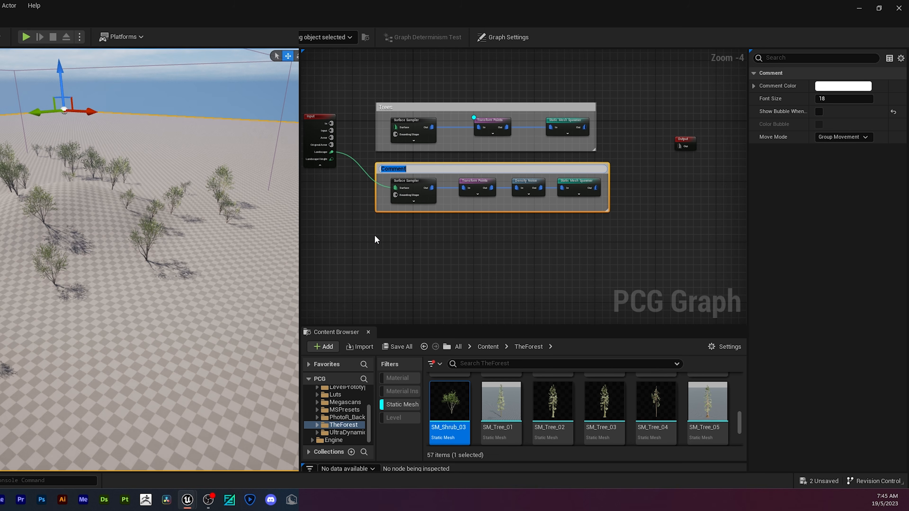
text(Shrubs)
key(Return)
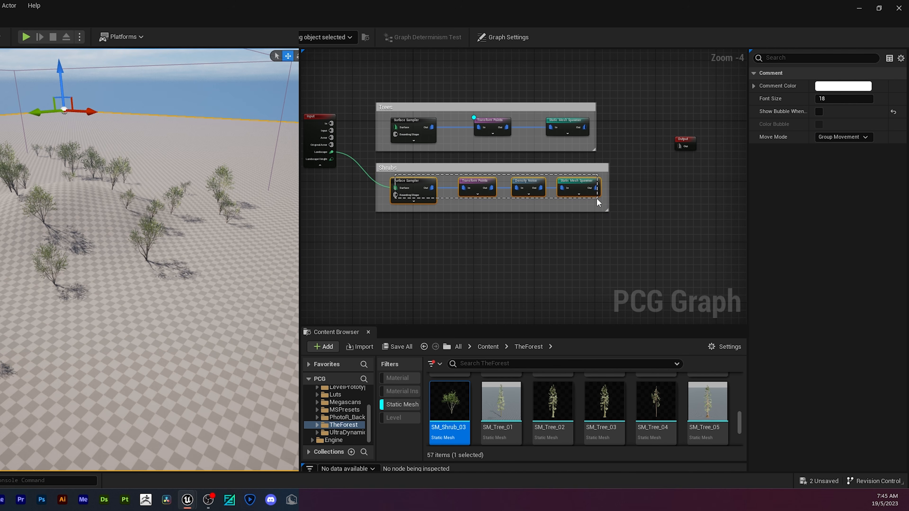
Step: Duplicate the four nodes of the Shrubs chain and place the copies in a row beneath the Shrubs comment box
drag(598, 203, 598, 202)
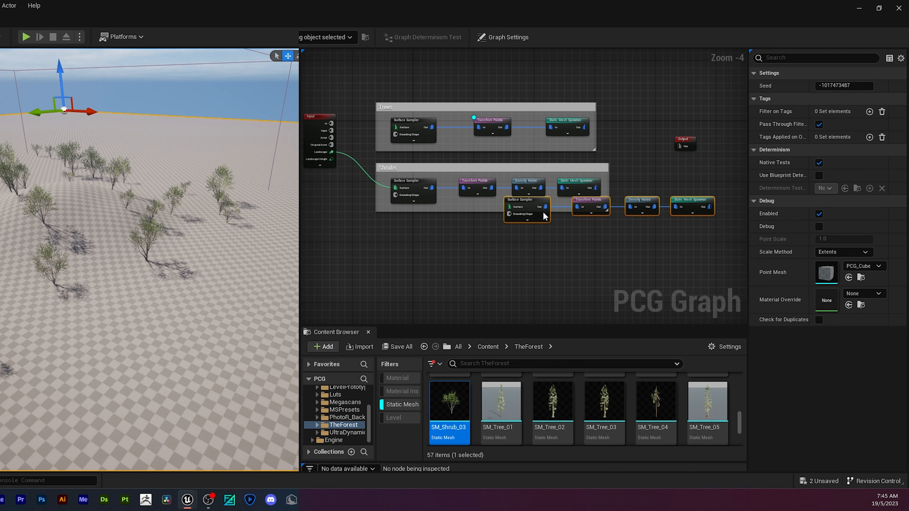
key(ctrl+d)
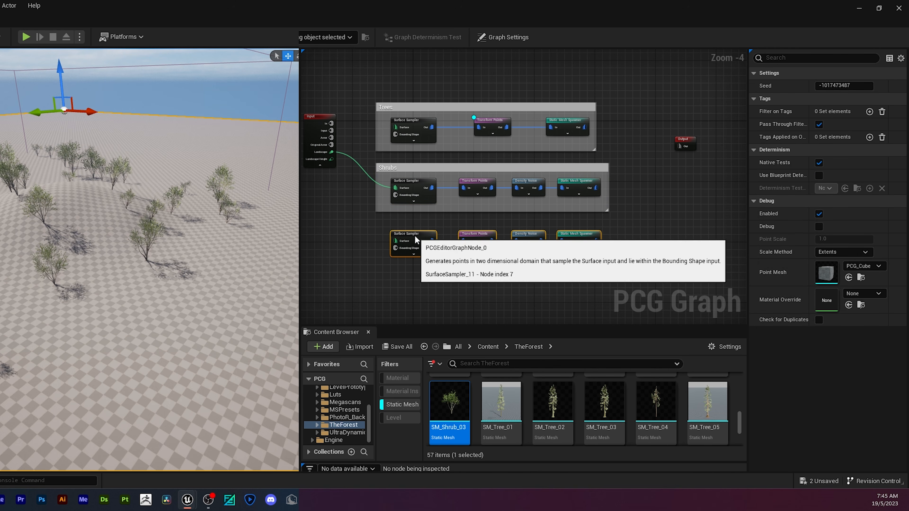
click(472, 285)
click(421, 247)
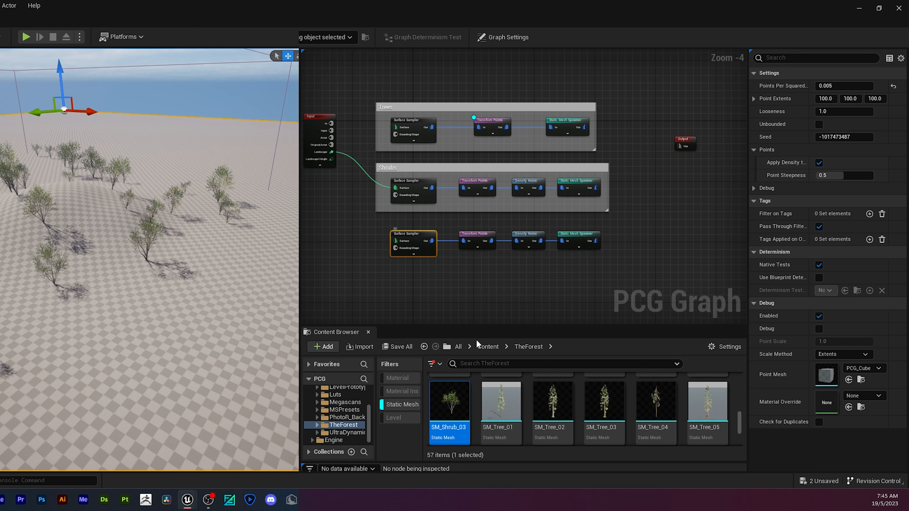
Step: Replace the first mesh entry of the newly duplicated Static Mesh Spawner with SM_Fern_03 and collapse its descriptor
click(583, 243)
click(768, 176)
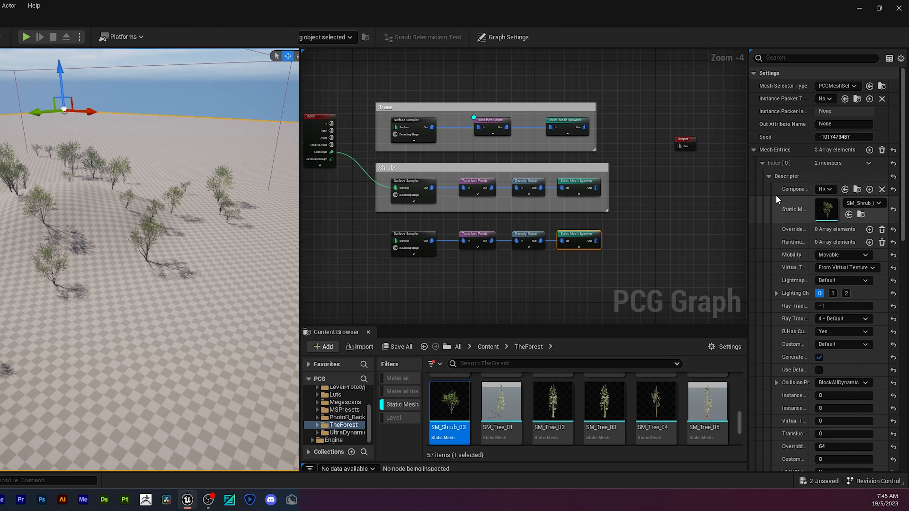
scroll(582, 419, down, 1)
scroll(584, 418, up, 3)
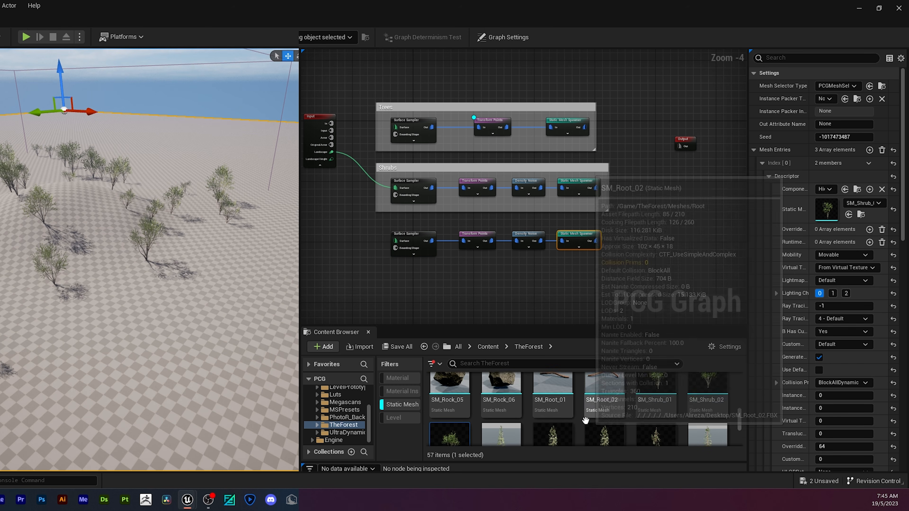
scroll(631, 428, up, 3)
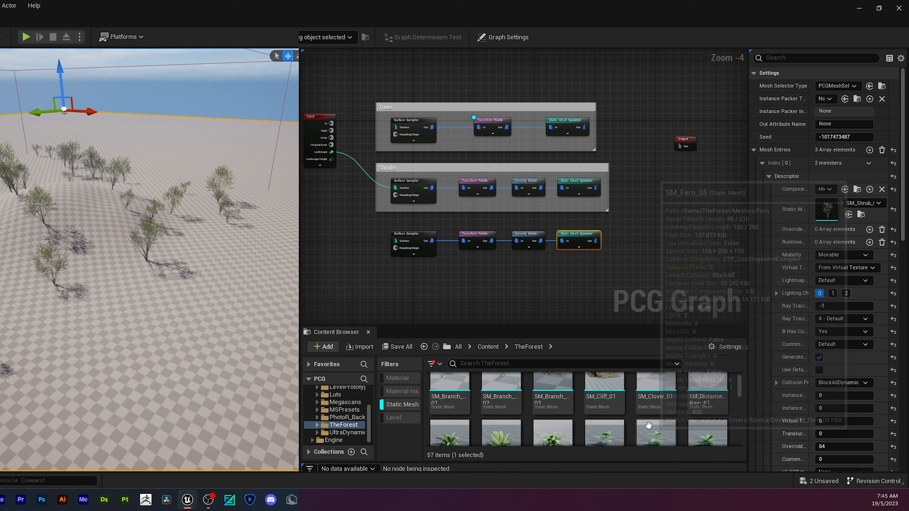
drag(552, 401, 826, 210)
click(769, 176)
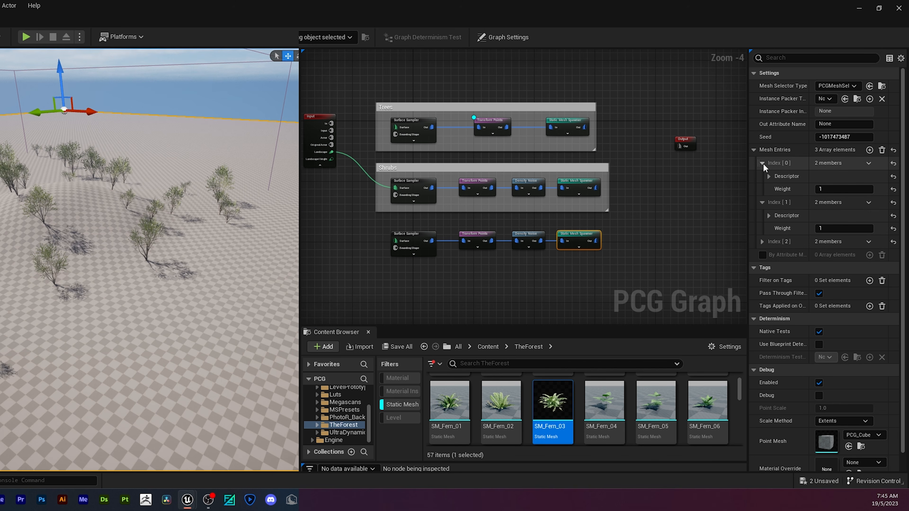
Step: Replace the new spawner's second mesh entry with SM_Fern_02 and collapse its descriptor
click(768, 215)
drag(489, 408, 826, 248)
click(768, 215)
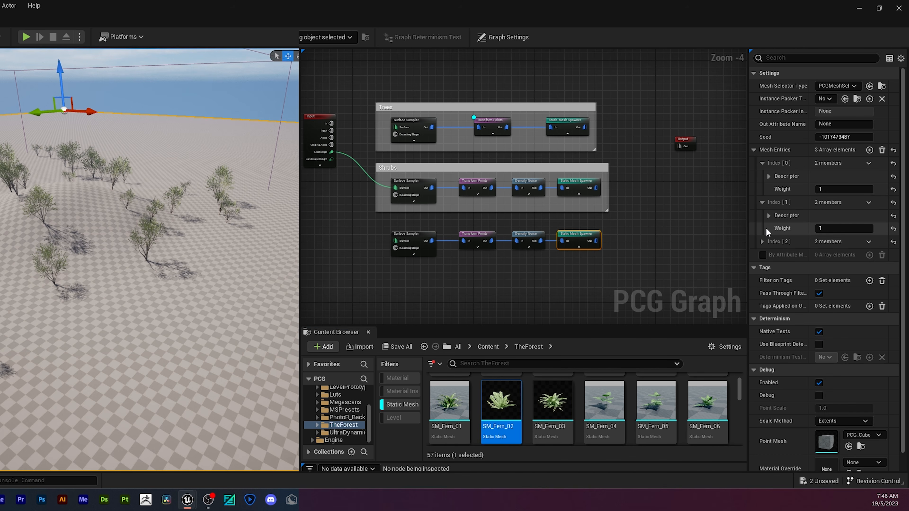
Step: Replace the new spawner's third mesh entry with SM_Fern_01 and collapse the entry
click(768, 255)
drag(453, 405, 824, 288)
click(762, 241)
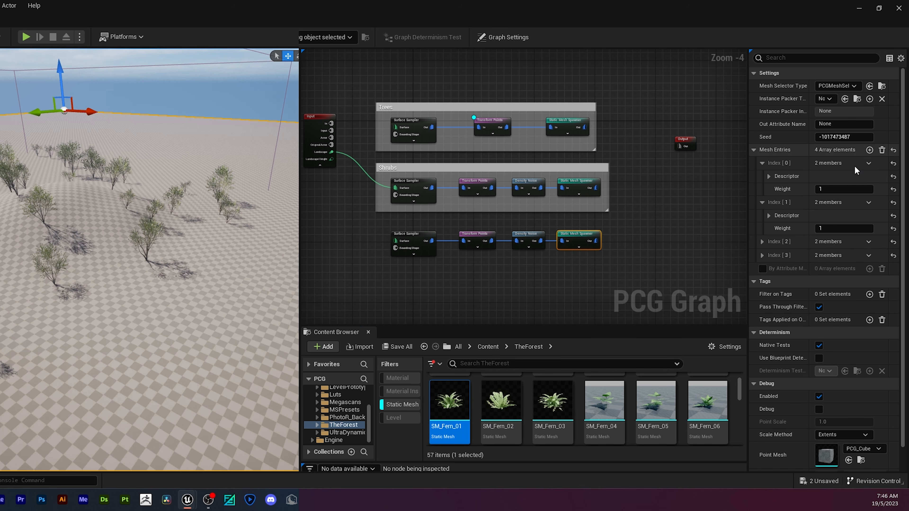
Step: Add a fourth mesh entry to the new spawner, assign SM_Fern_04 to it, and collapse its descriptor
click(869, 149)
click(762, 255)
scroll(647, 406, down, 1)
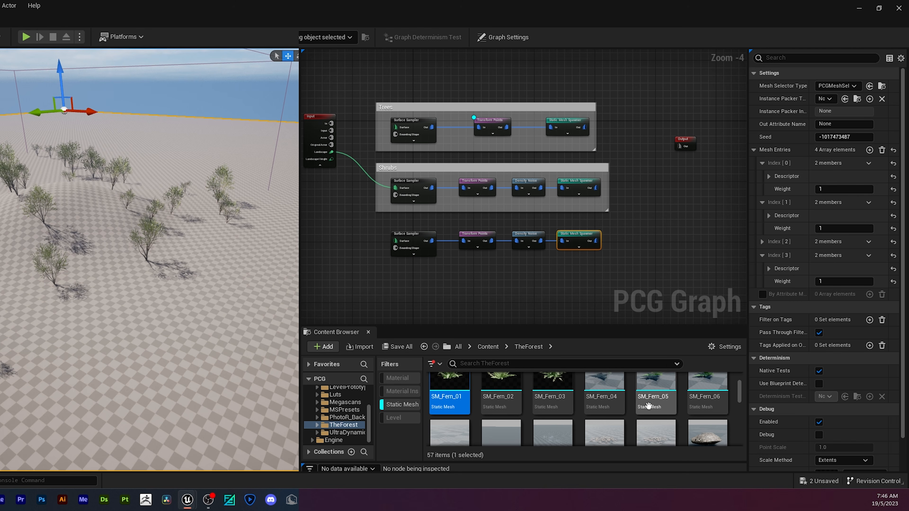
drag(618, 392, 835, 304)
click(768, 269)
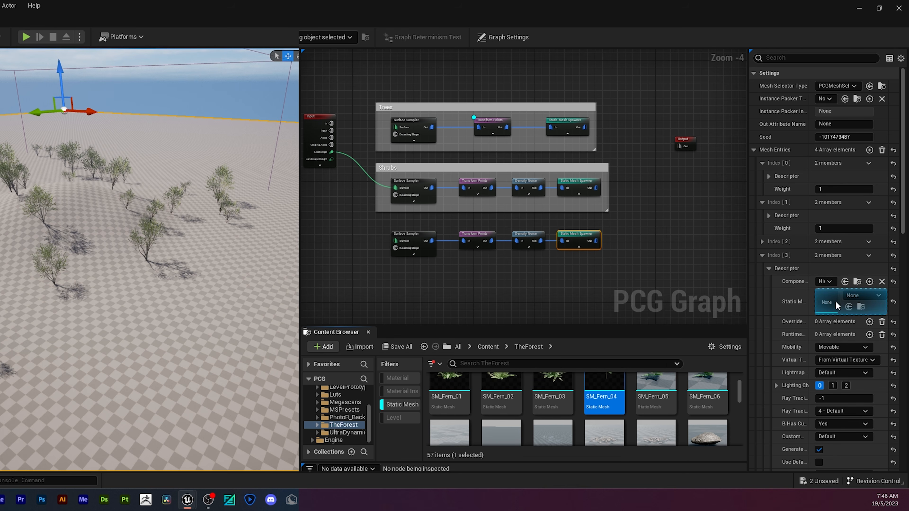
click(770, 269)
Step: Add a fifth mesh entry to the new spawner and assign SM_Fern_05 as its static mesh
click(869, 150)
click(762, 294)
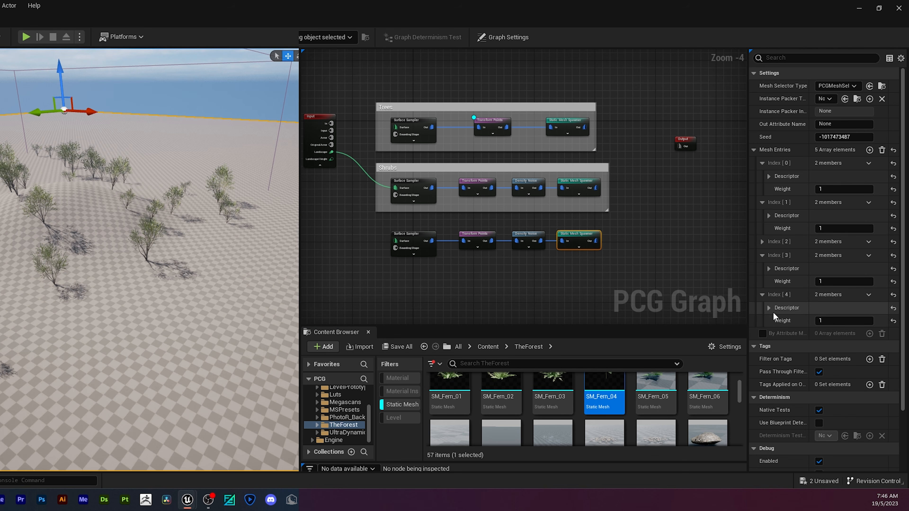
click(768, 307)
click(667, 393)
drag(667, 394, 835, 343)
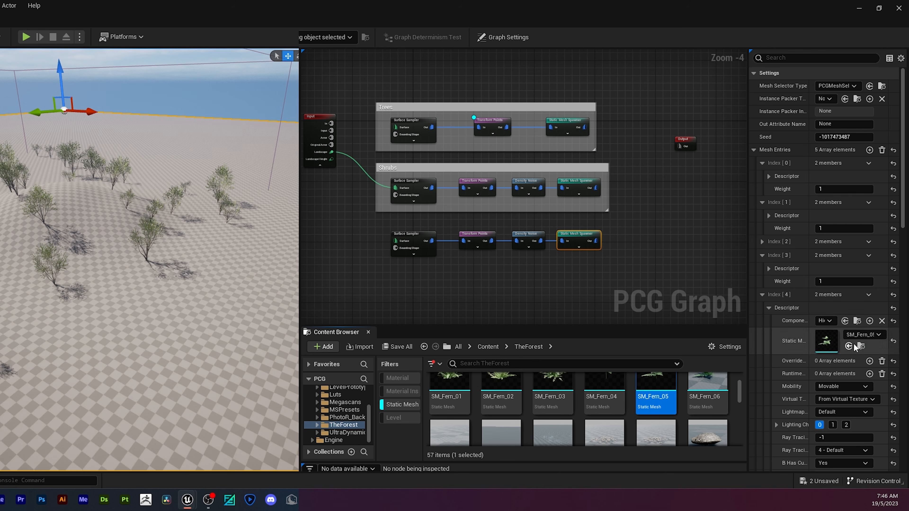
Step: Collapse the fern spawner's fifth descriptor, add a sixth mesh entry, and assign SM_Fern_06 as its static mesh
click(768, 307)
click(869, 150)
click(762, 333)
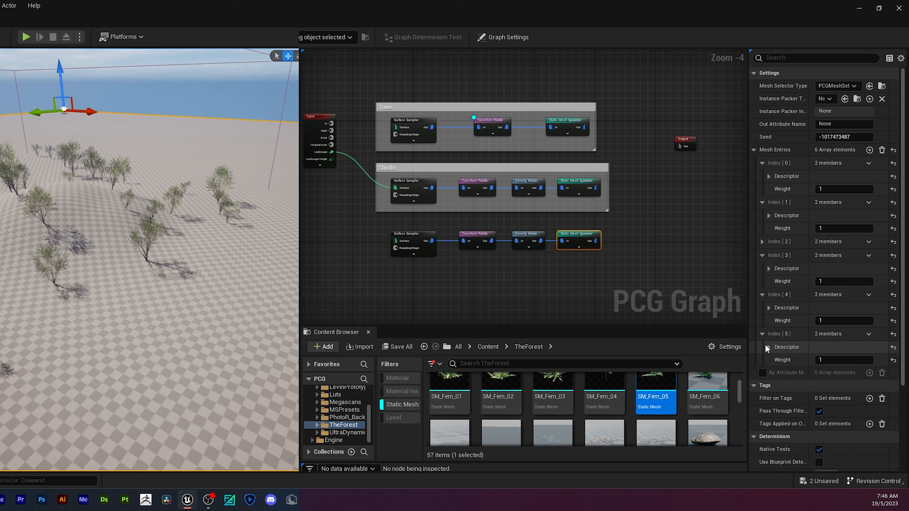
click(768, 347)
scroll(807, 321, down, 4)
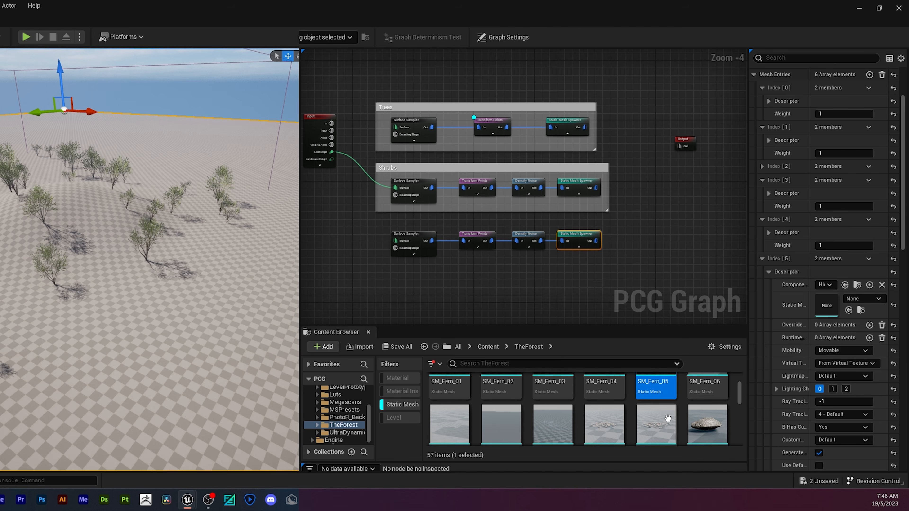
drag(708, 394, 854, 320)
Step: Collapse all the expanded mesh entries of the fern spawner
scroll(848, 177, up, 3)
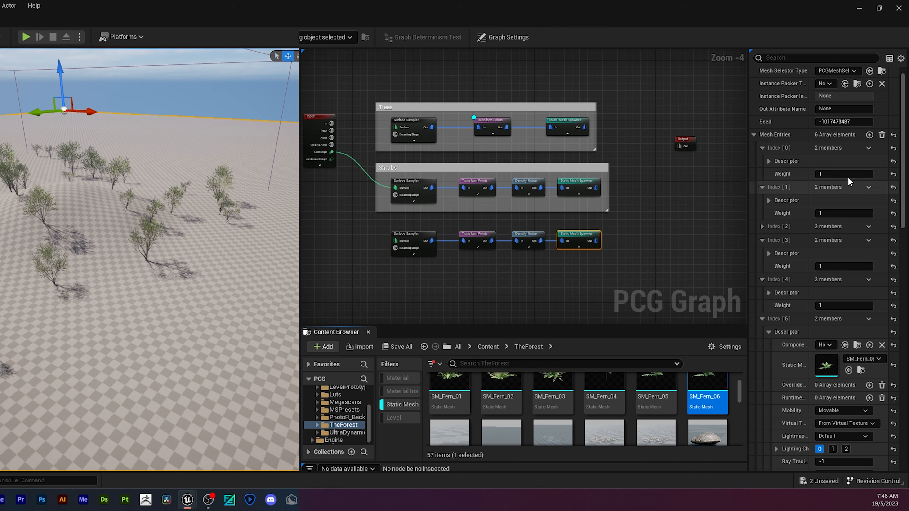
click(762, 148)
click(762, 161)
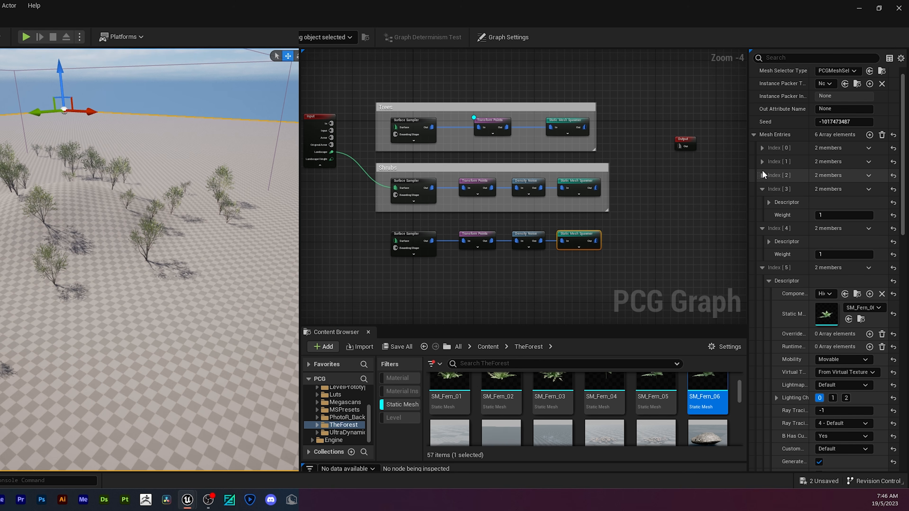
click(762, 188)
click(761, 202)
click(762, 217)
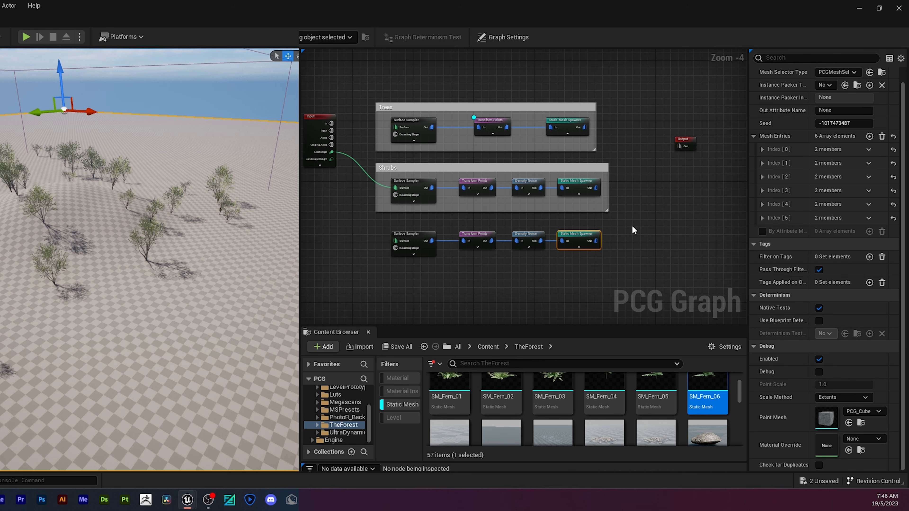
Step: Connect the Landscape input to the third chain's Surface Sampler and set its points per squared meter to 0.1
drag(331, 152, 392, 246)
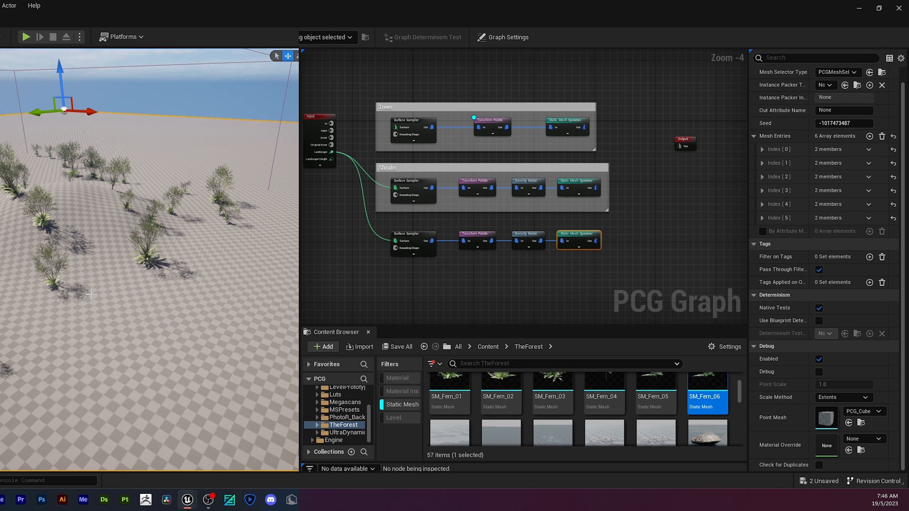
click(424, 237)
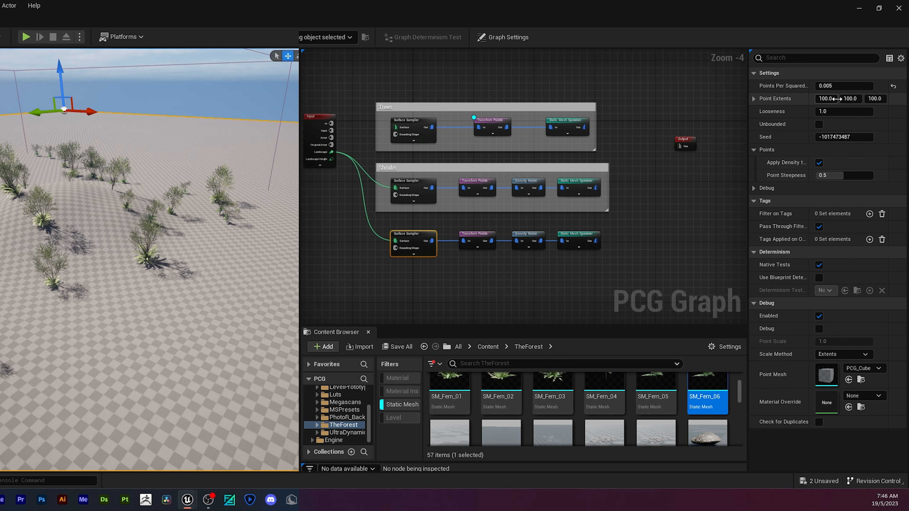
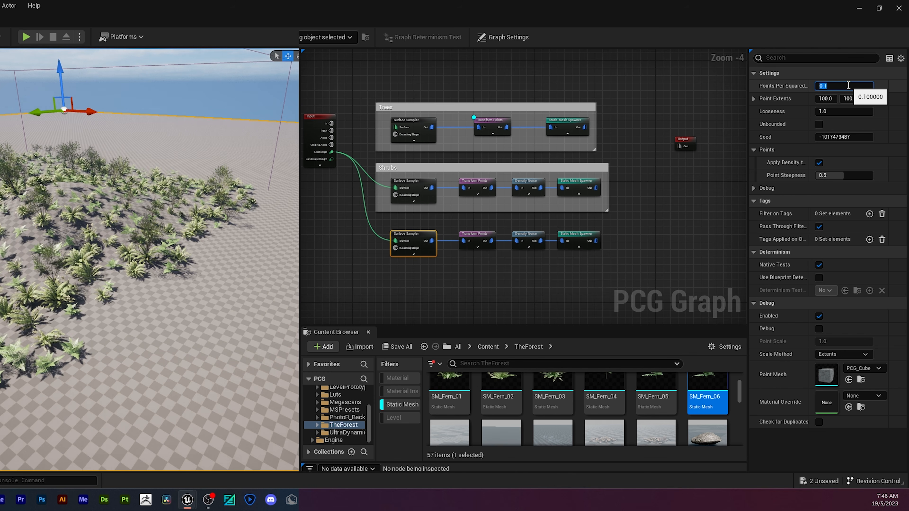
key(Return)
Step: Disable the fern Static Mesh Spawner and turn on the debug display of the fern Surface Sampler to inspect its points
key(w)
right_drag(149, 260, 221, 252)
key(w)
key(s)
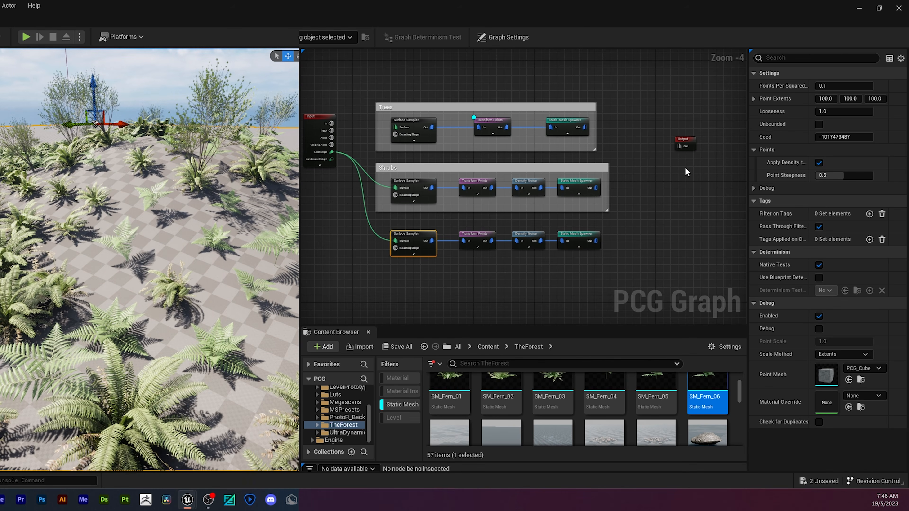
right_click(582, 233)
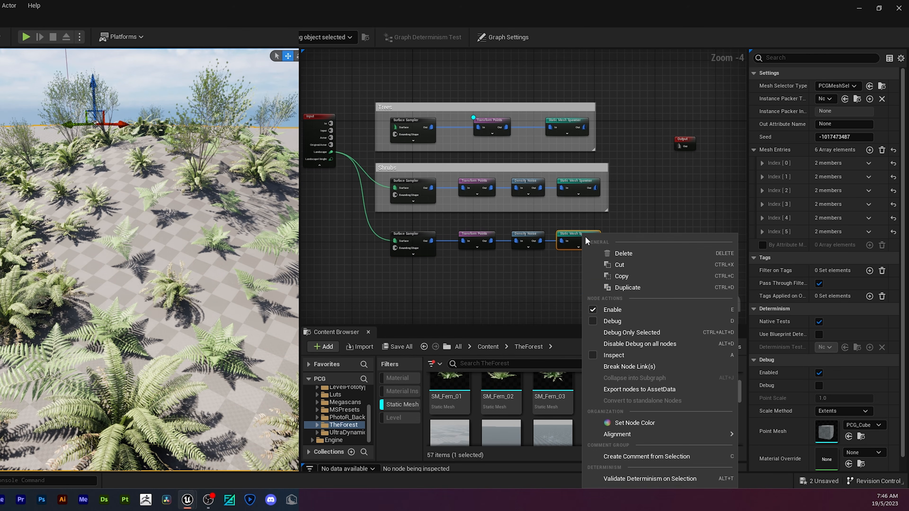
click(619, 308)
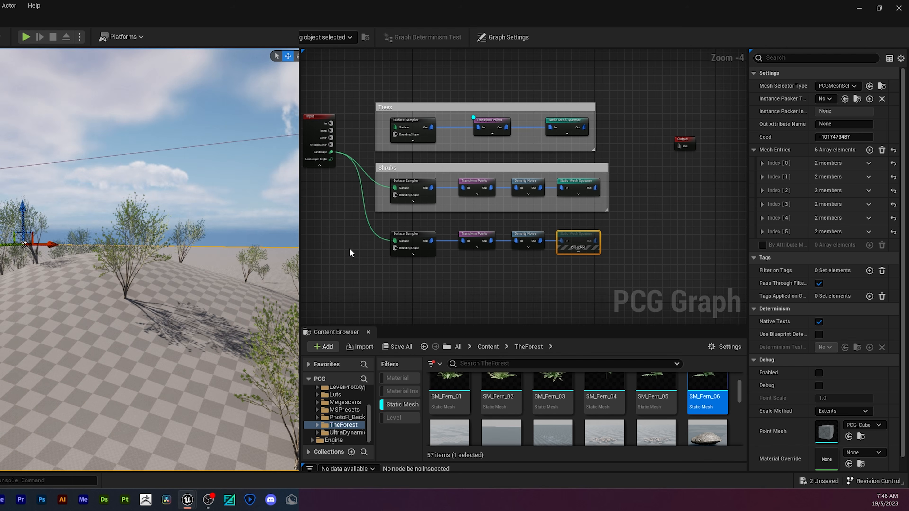
click(416, 237)
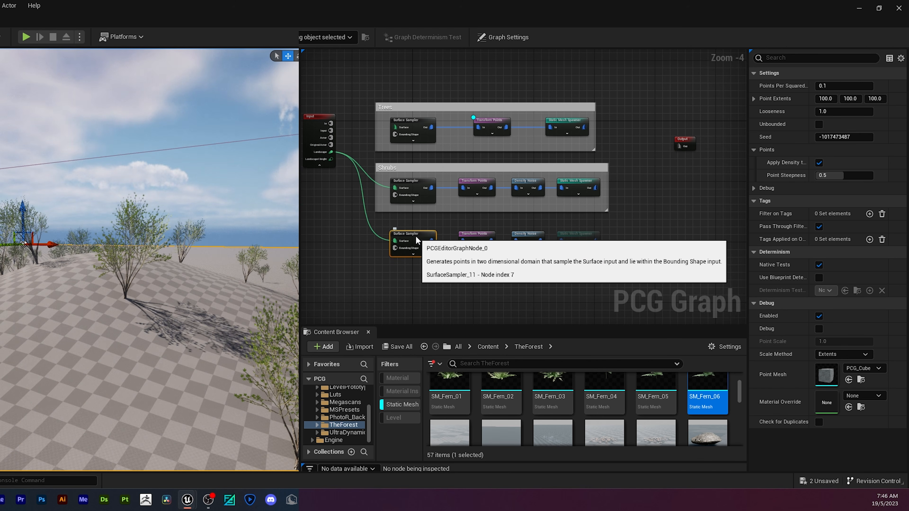
key(d)
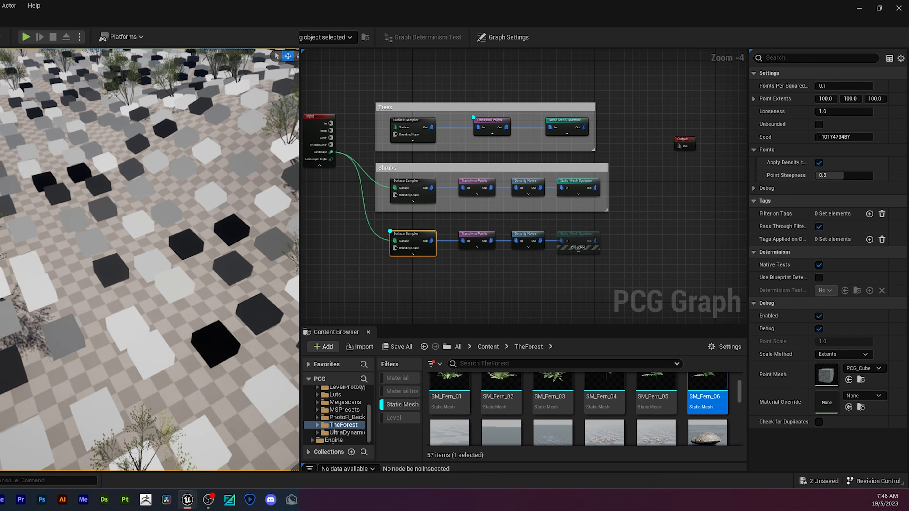
right_drag(157, 232, 127, 236)
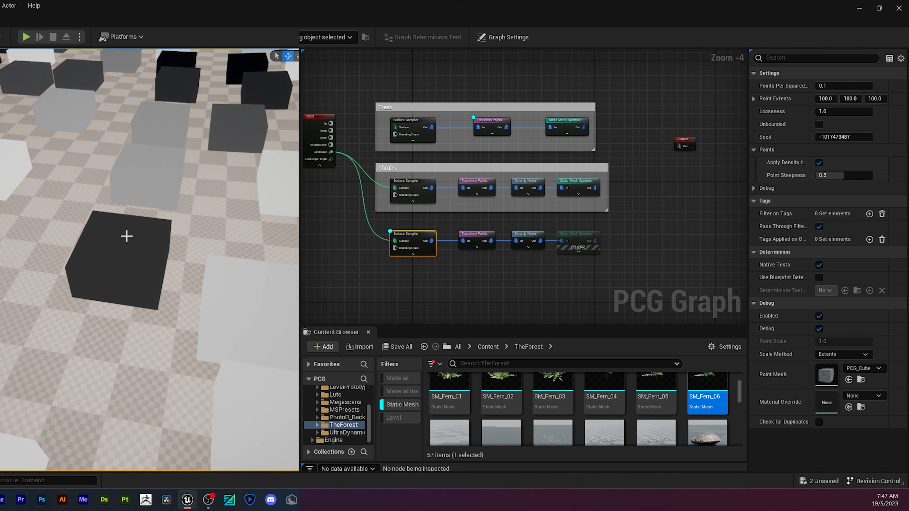
Step: Set the fern Surface Sampler's point extents to 50, 50, 50
click(834, 99)
text(50)
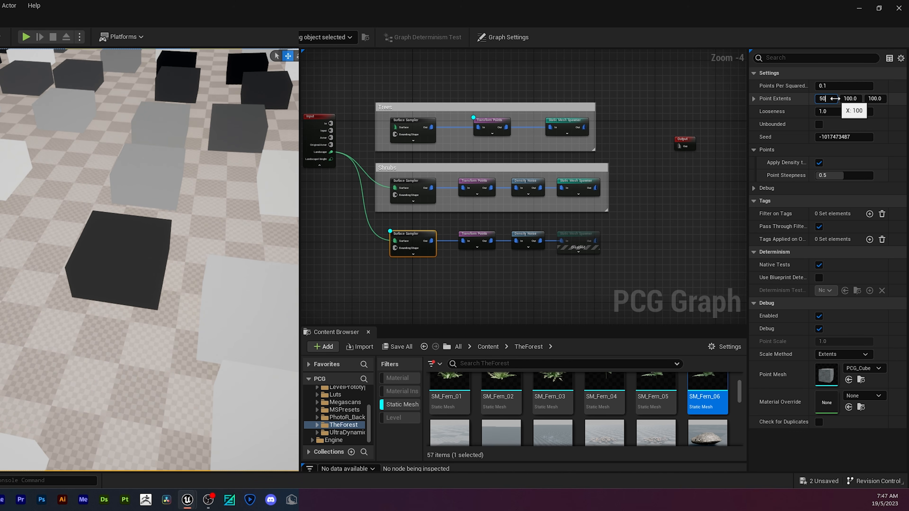
key(Tab)
text(50)
key(Tab)
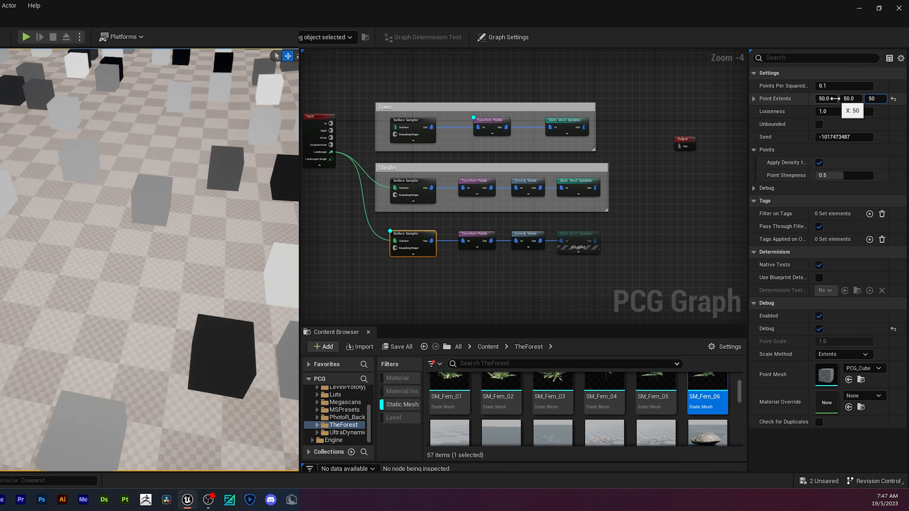
key(Return)
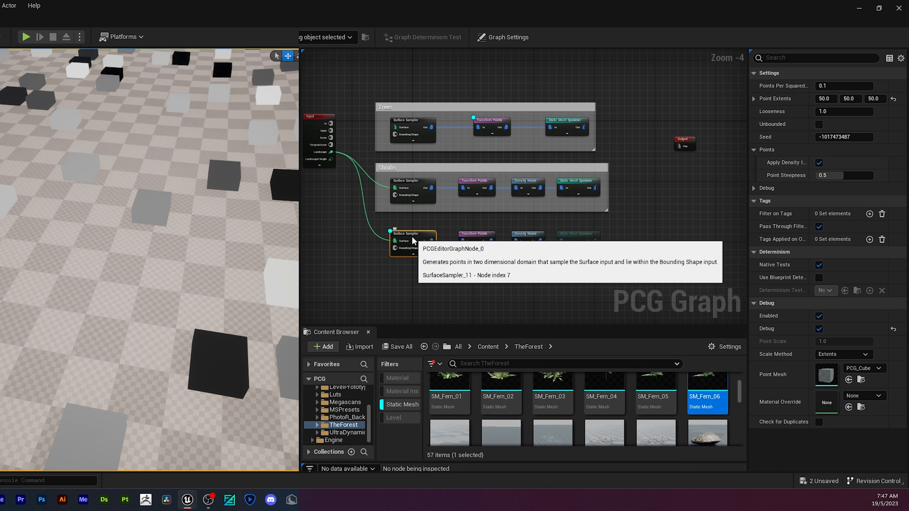
Step: Turn off the fern sampler's debug display and re-enable the fern Static Mesh Spawner
click(580, 241)
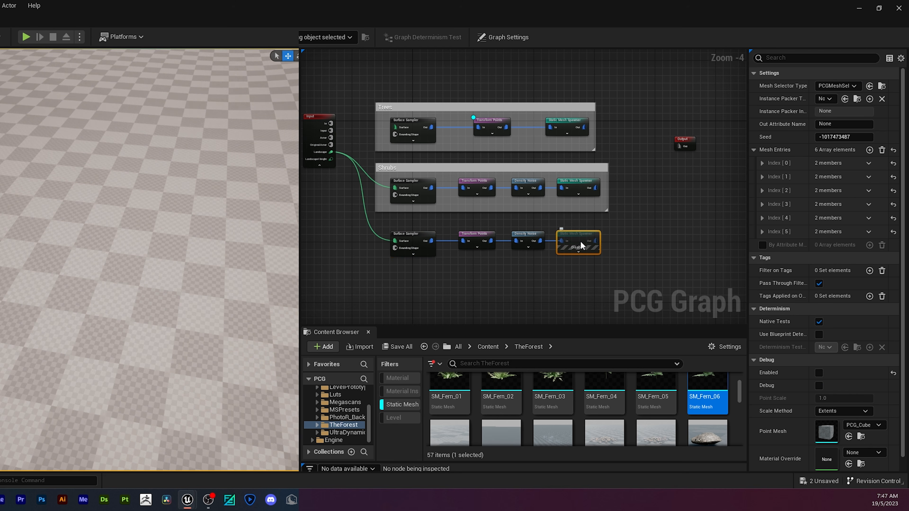
right_click(580, 241)
click(588, 309)
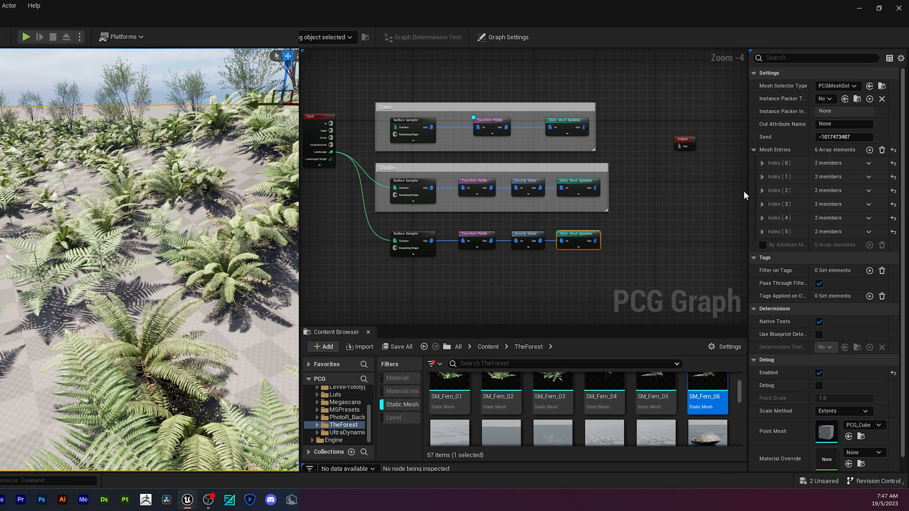
Step: Enter a looseness of 1 for the fern Surface Sampler and check the fern distribution on the landscape
click(413, 243)
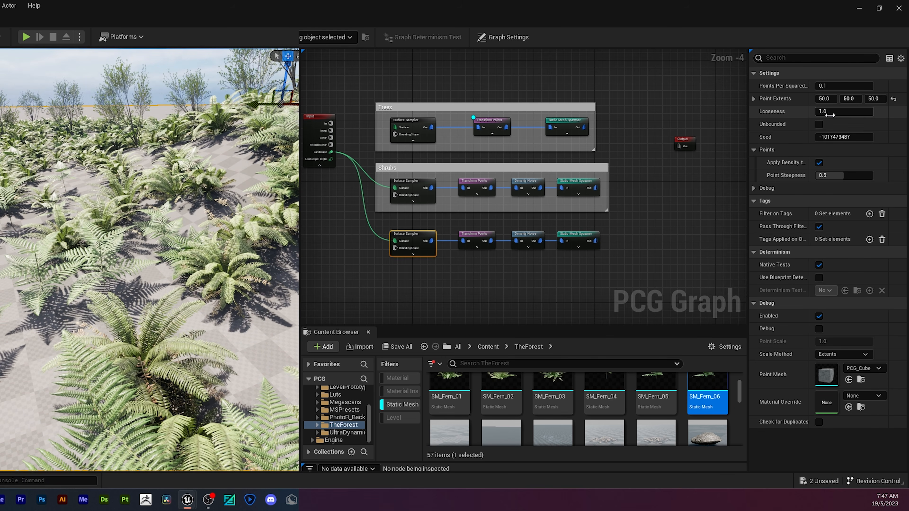
click(829, 112)
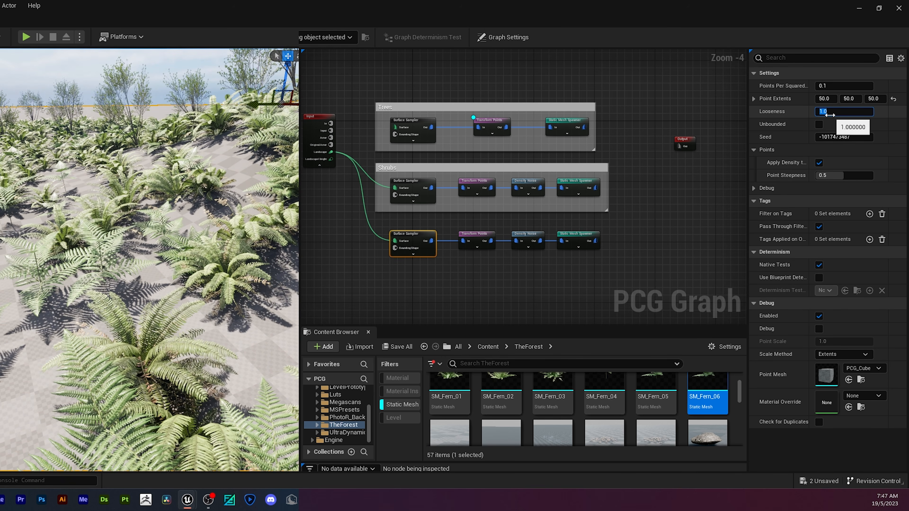
key(Return)
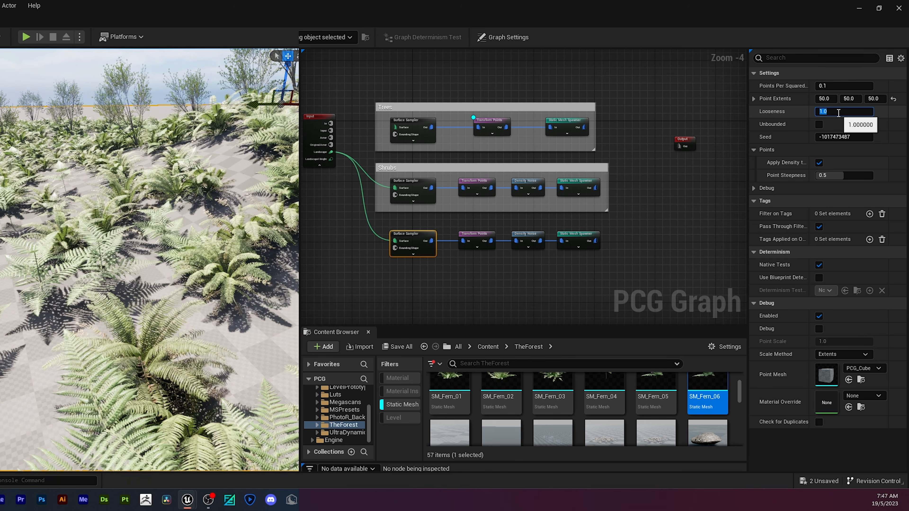
text(1)
key(Return)
right_drag(149, 233, 167, 291)
key(s)
right_drag(156, 102, 156, 102)
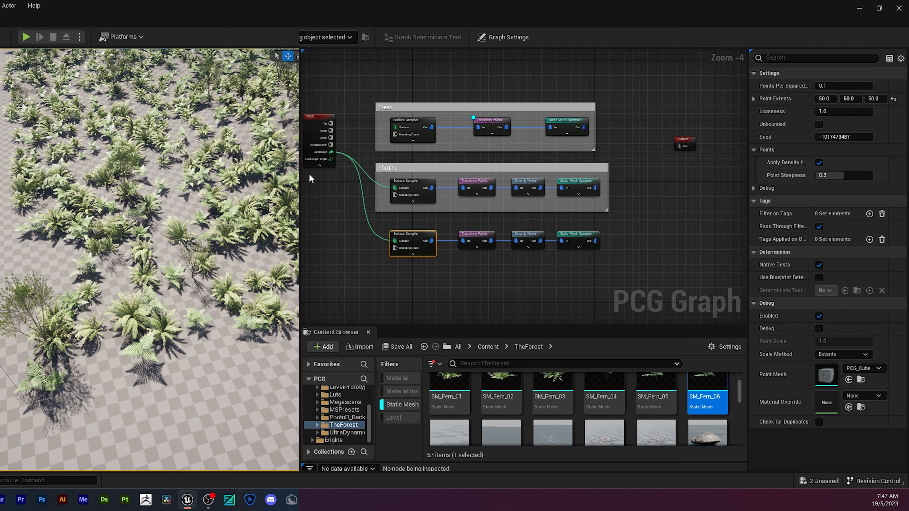
Step: Group the four nodes of the third chain in a comment box titled "Ferns"
click(631, 262)
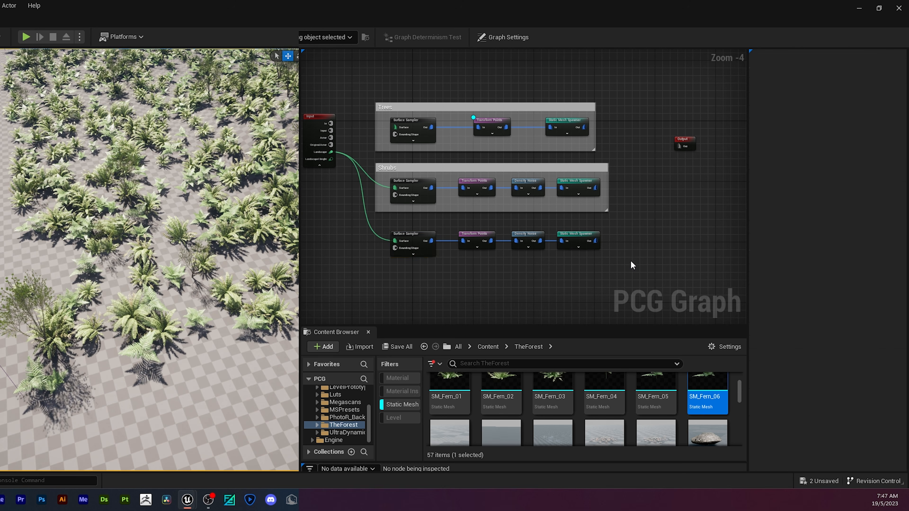
click(411, 240)
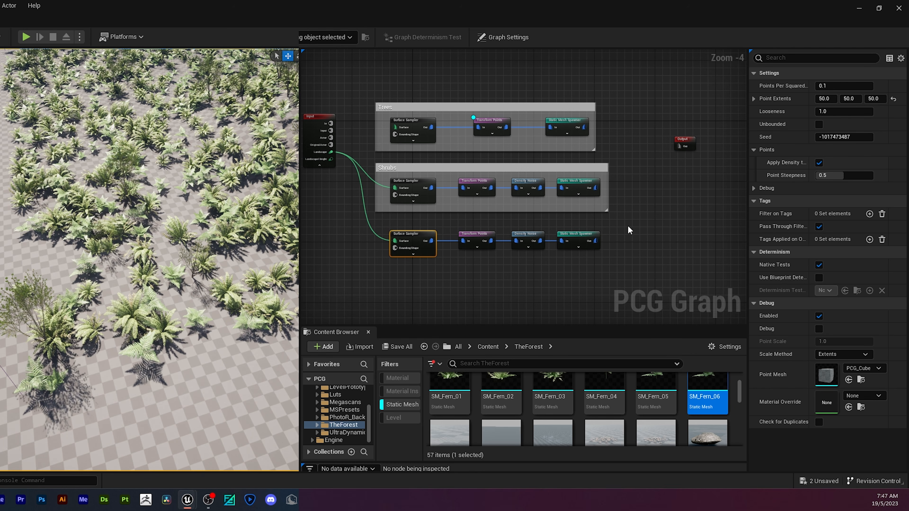
drag(629, 229, 383, 270)
text(c)
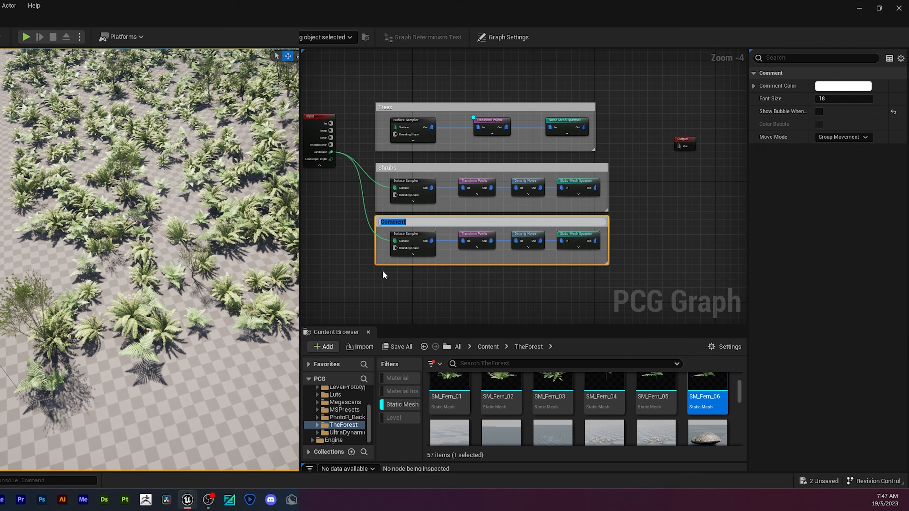
text(Fern)
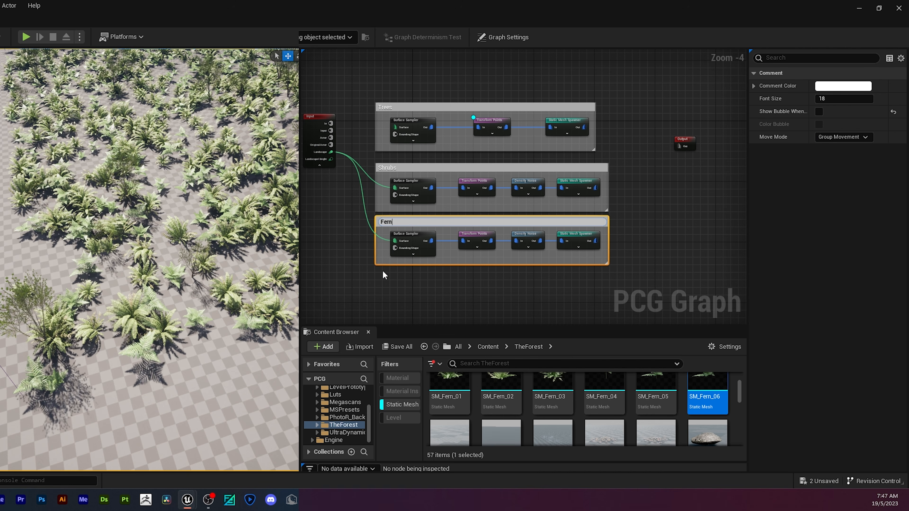
text(s)
key(Return)
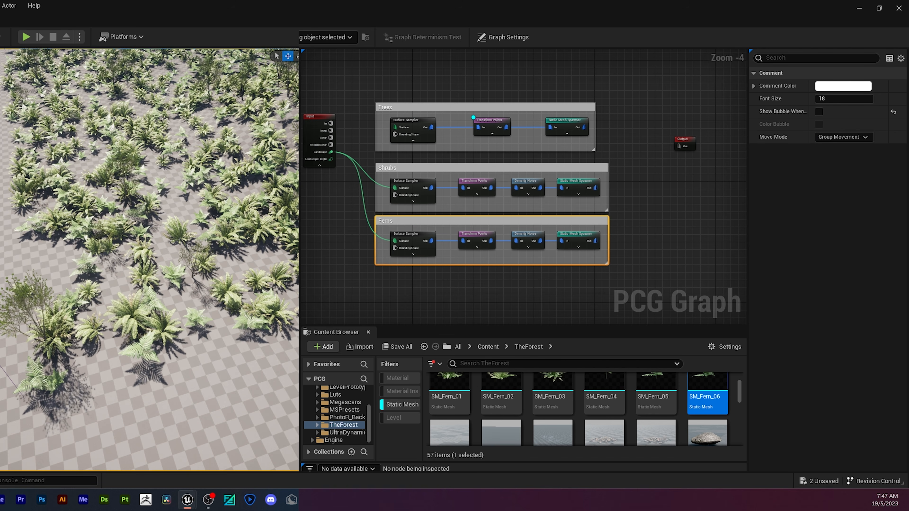
Step: Duplicate the four nodes of the Ferns chain and place the copy directly below the Ferns comment box
right_drag(150, 259, 160, 208)
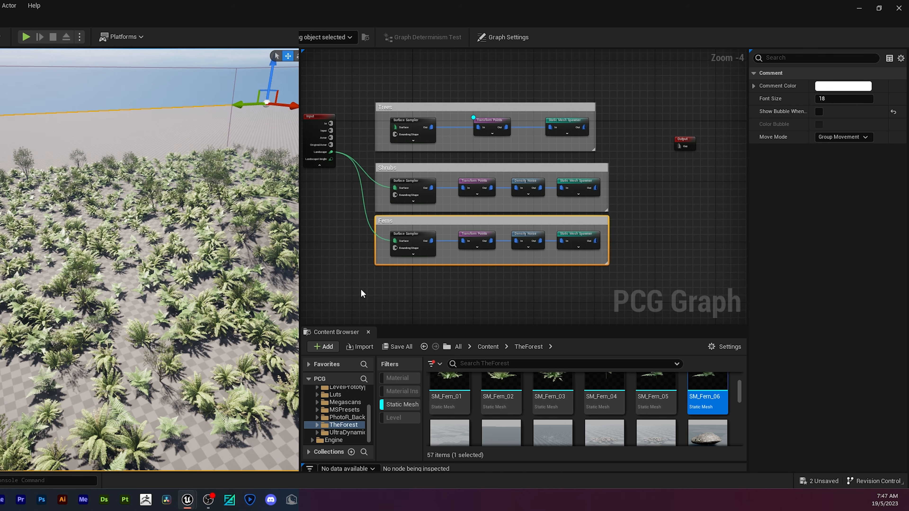
right_drag(355, 269, 337, 195)
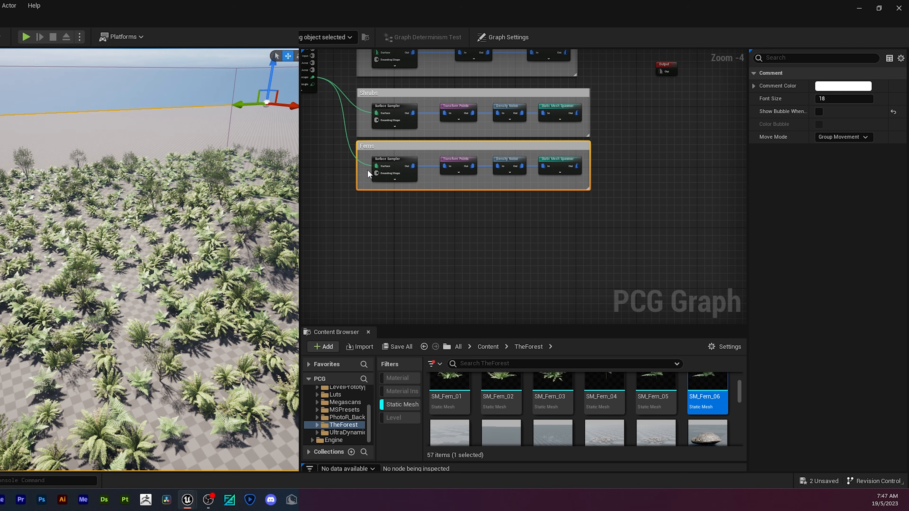
drag(360, 154, 588, 180)
key(ctrl+d)
drag(592, 237, 569, 226)
Step: Replace the duplicated spawner's first two meshes with SM_Redwood_Leaves_01 and SM_Redwood_Leaves_02, collapsing their descriptors
click(569, 226)
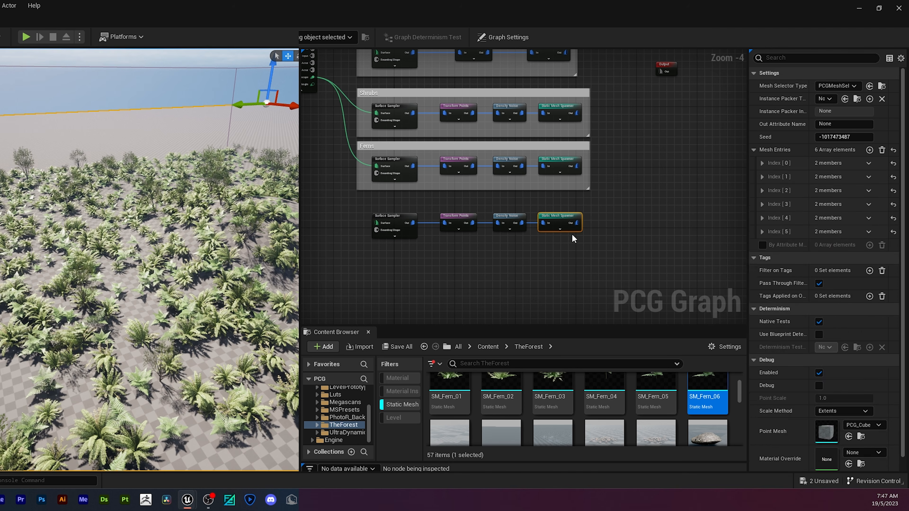
click(762, 163)
click(768, 176)
scroll(784, 201, down, 2)
scroll(578, 416, down, 8)
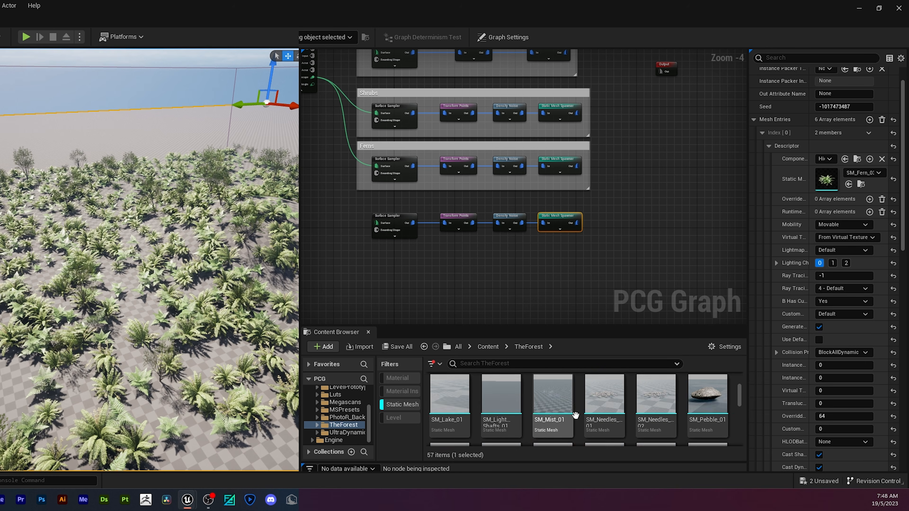
scroll(649, 420, up, 4)
drag(656, 392, 826, 176)
click(769, 146)
click(763, 173)
Step: Open the descriptors of the duplicated spawner's fourth and fifth mesh entries to edit their meshes, collapsing each one
click(762, 224)
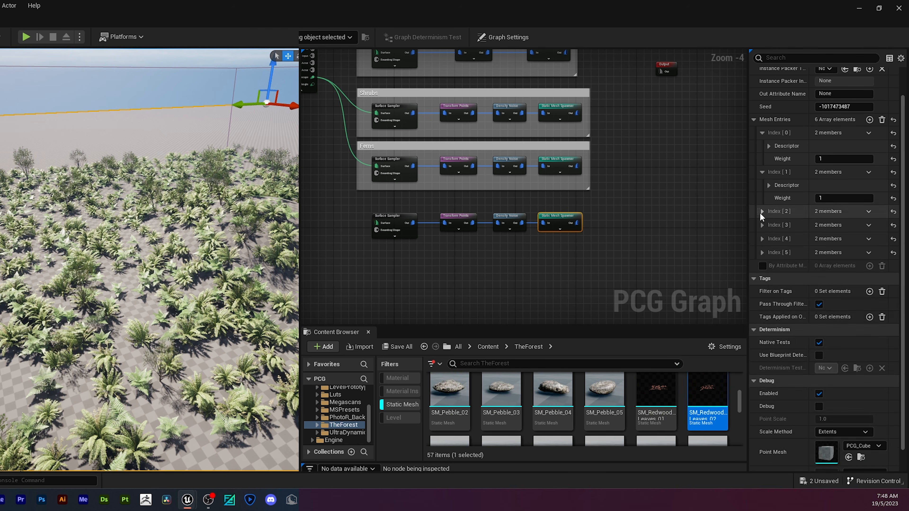
click(768, 238)
scroll(543, 429, down, 2)
scroll(543, 430, down, 2)
click(769, 238)
click(762, 264)
click(769, 278)
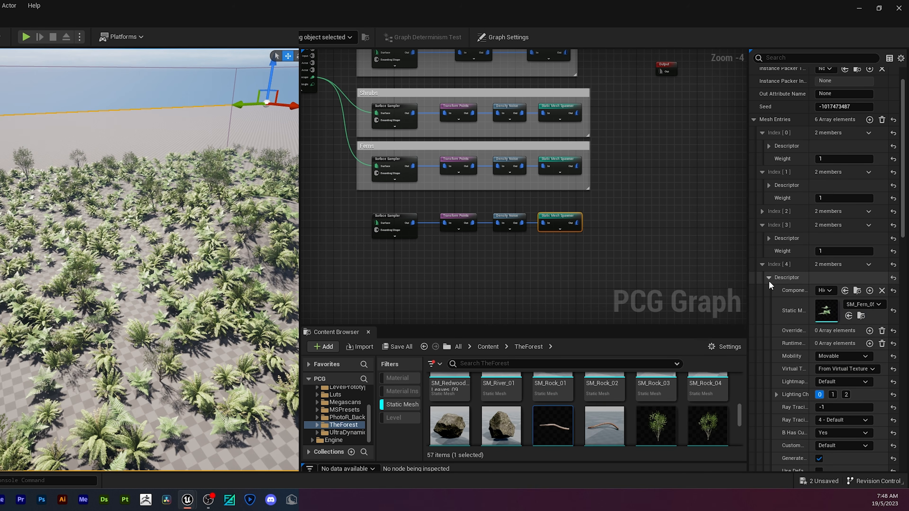
click(769, 277)
Step: Assign SM_Clover_01 to the duplicated spawner's sixth mesh entry and collapse all the mesh entries
click(762, 304)
click(769, 317)
scroll(635, 422, down, 6)
scroll(680, 415, up, 10)
scroll(697, 405, up, 5)
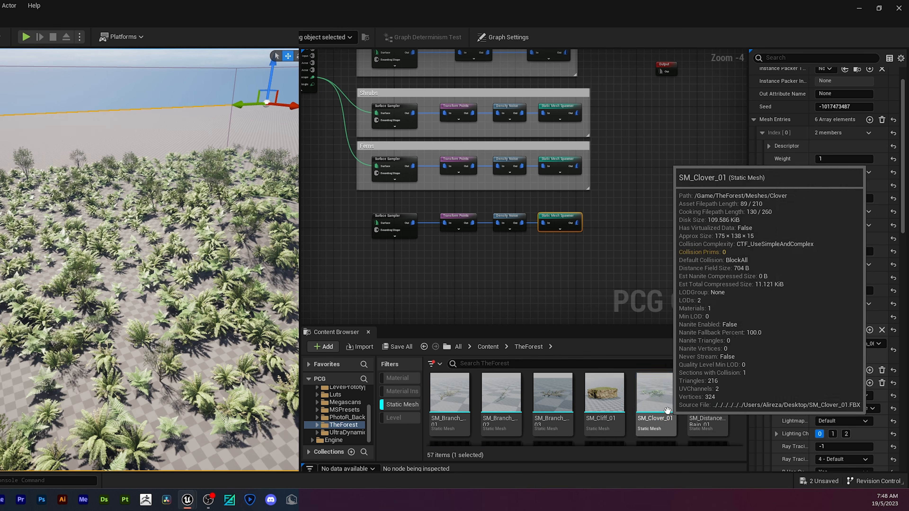
drag(656, 394, 826, 350)
click(762, 264)
click(762, 132)
click(762, 147)
click(762, 173)
click(762, 199)
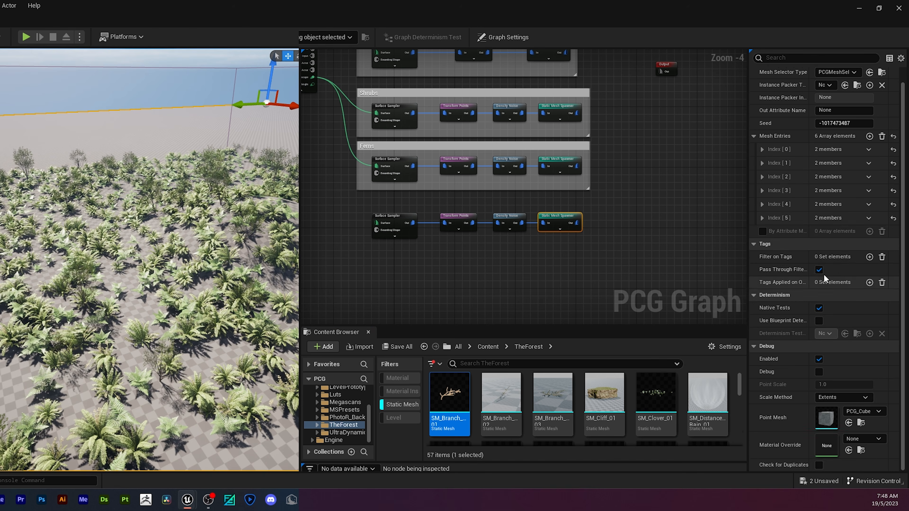
Step: Group the four duplicated nodes in a comment box titled "Floor Elements (Clover, Roots, etc)"
drag(606, 206, 352, 256)
text(cFloor Elements (Clover, Roots, etc))
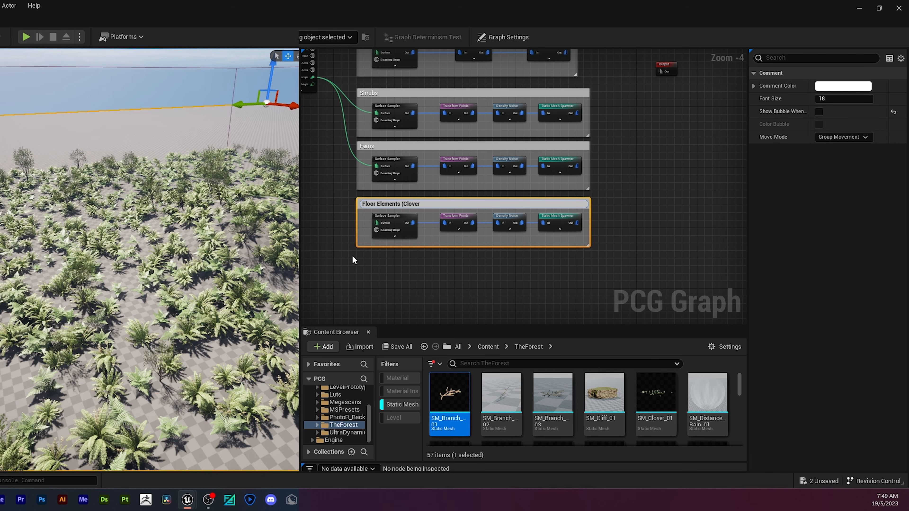
key(Return)
Step: Connect the Landscape input to the Floor Elements sampler and set its Point Extents to 20 and Points Per Squared Meter to 0.9
drag(312, 77, 392, 225)
click(393, 223)
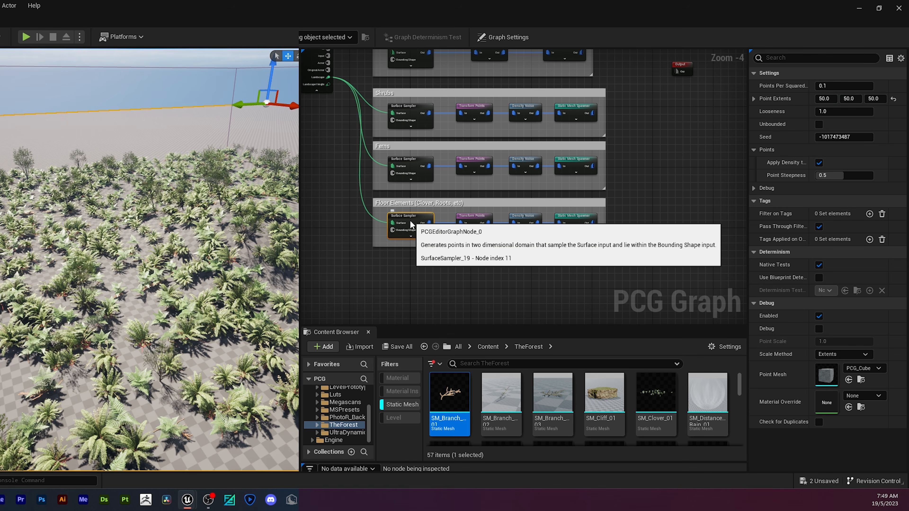
click(824, 99)
key(Return)
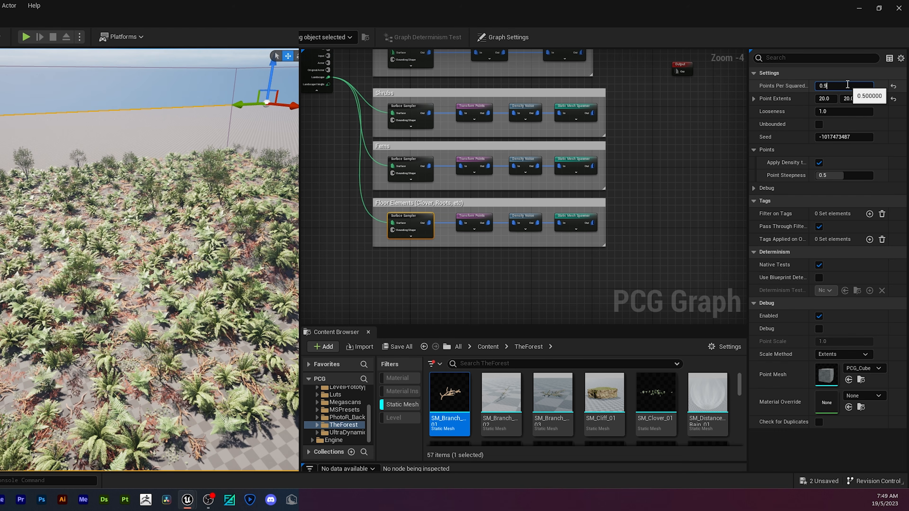
click(844, 160)
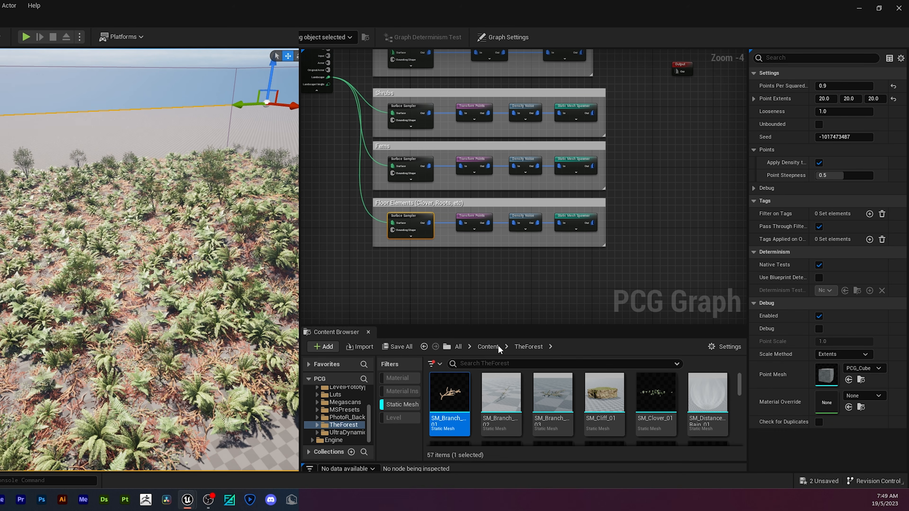
Step: Set the weight of the clover mesh entry in the Floor Elements spawner to 6
click(577, 224)
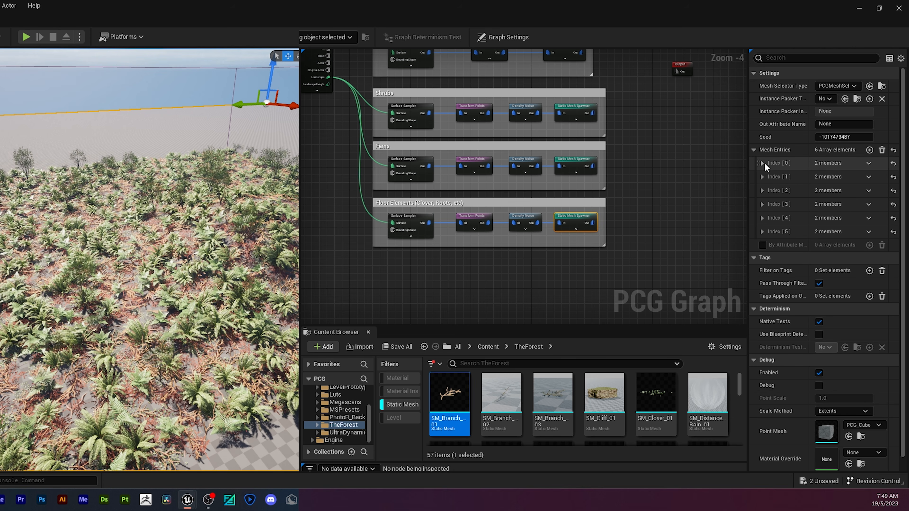
click(763, 233)
scroll(822, 261, down, 1)
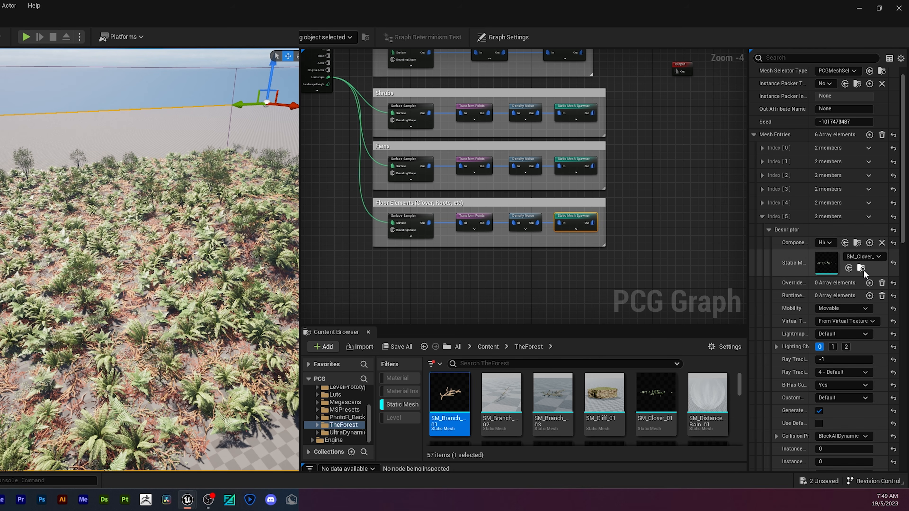
right_drag(179, 250, 142, 276)
key(w)
key(w)
key(s)
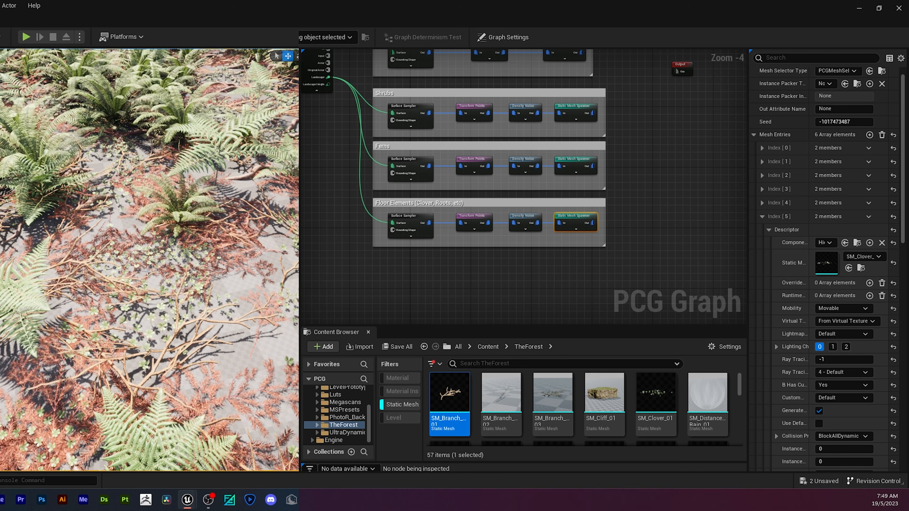
click(769, 230)
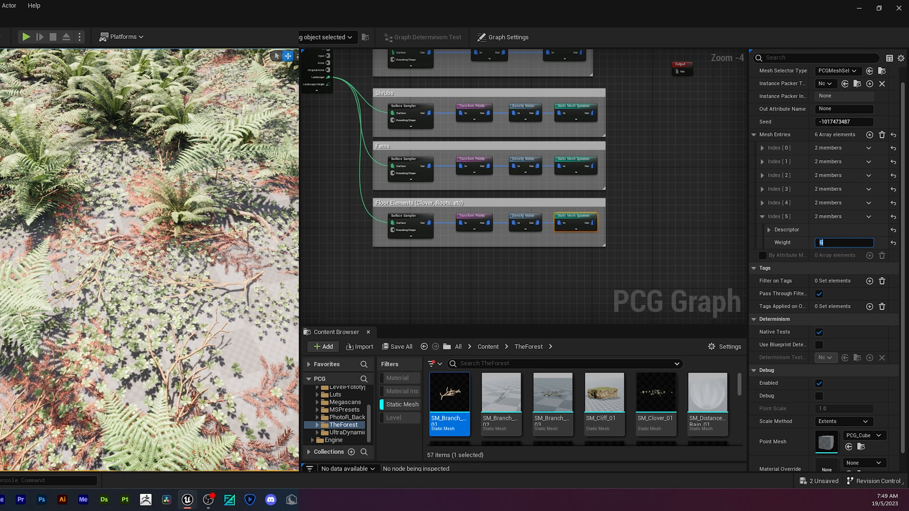
right_drag(229, 250, 215, 212)
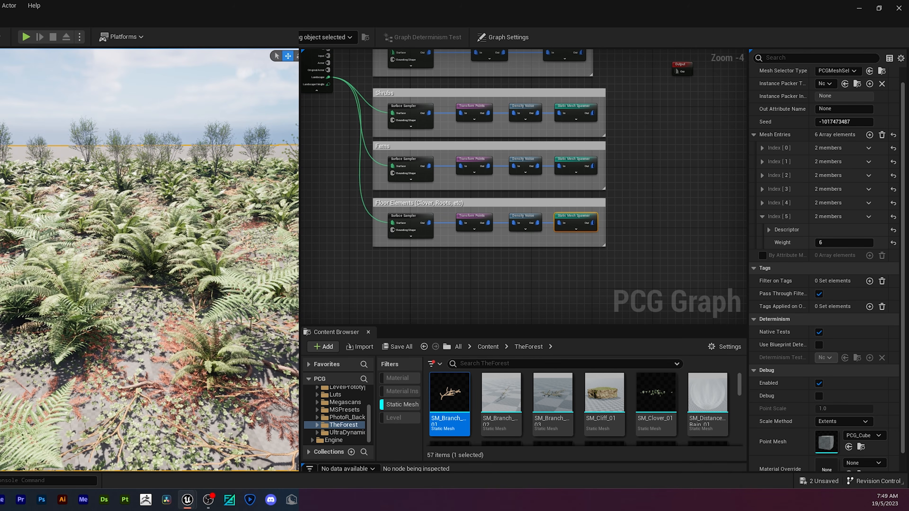
right_drag(215, 211, 194, 222)
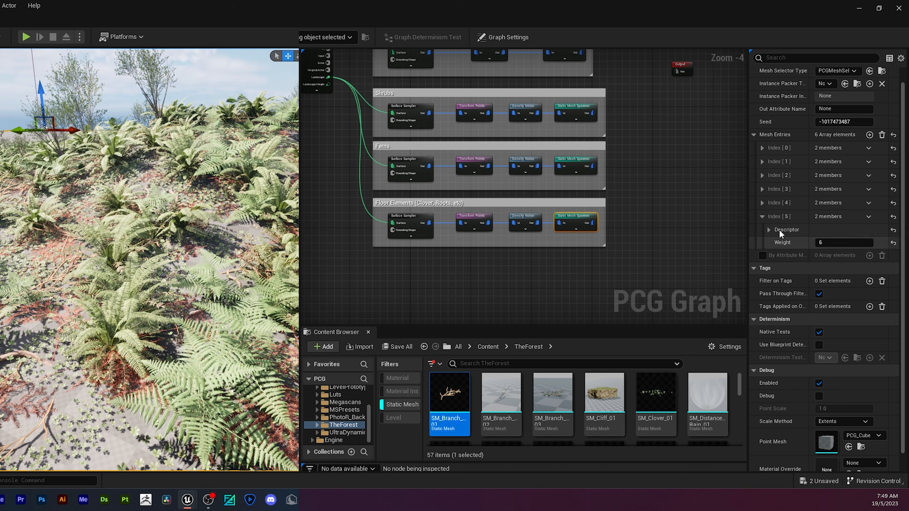
Step: Find the branch mesh in the Floor Elements spawner's fifth entry and set its weight to 2
click(761, 175)
click(767, 187)
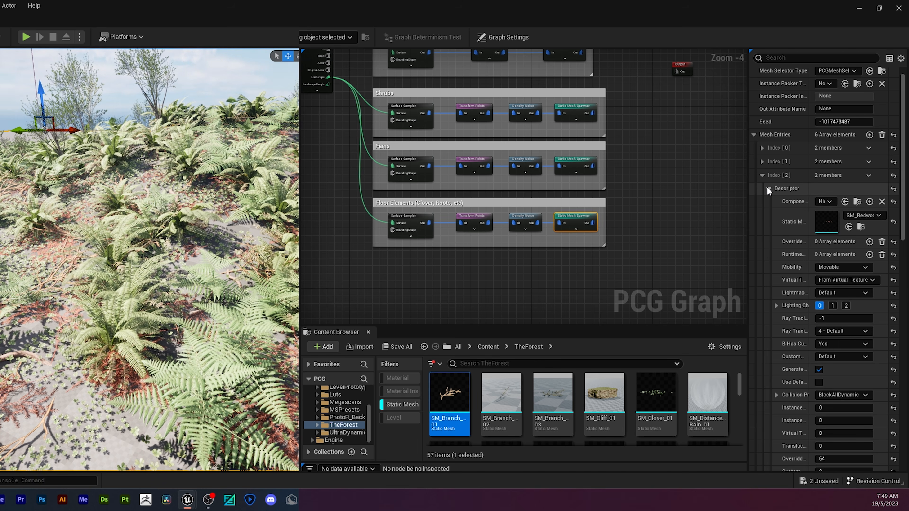
click(768, 186)
click(761, 175)
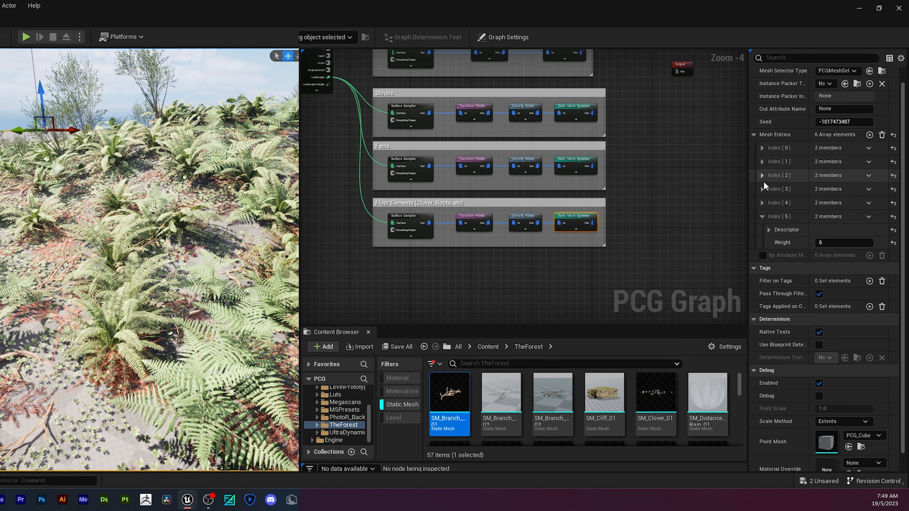
click(762, 202)
click(769, 216)
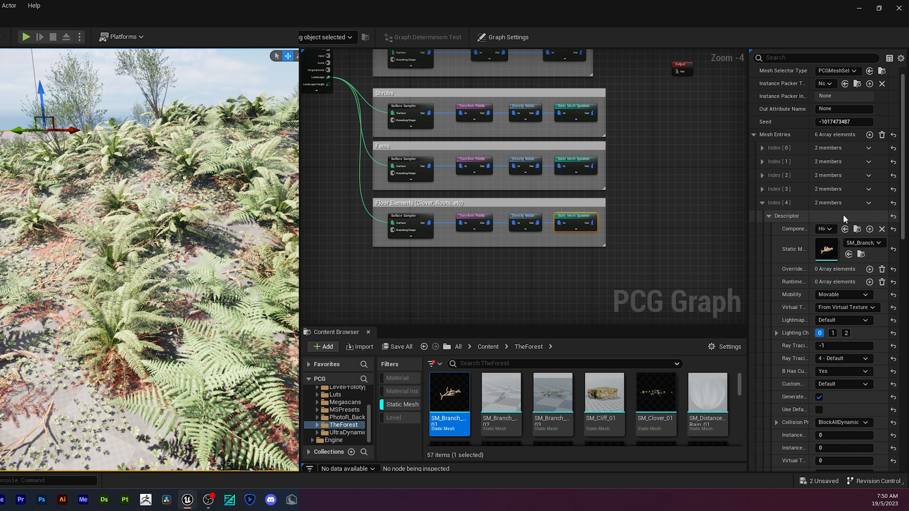
click(768, 216)
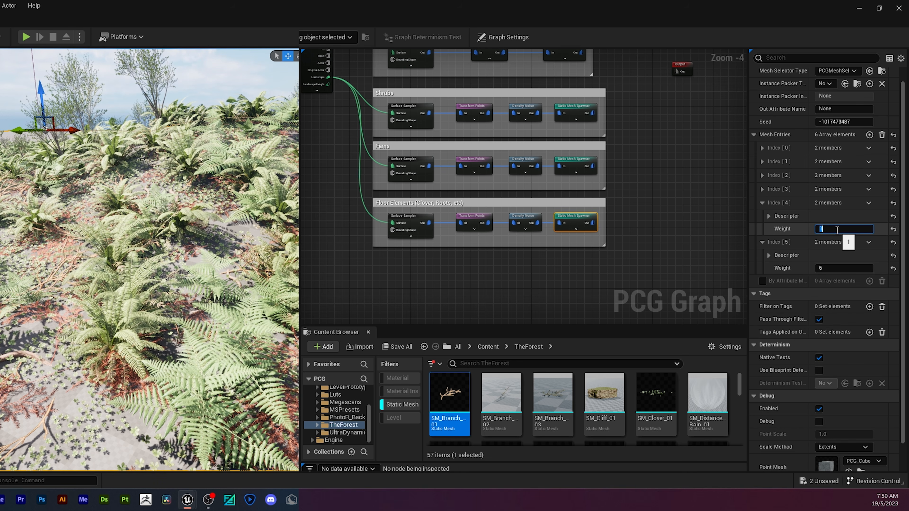
right_drag(160, 263, 160, 308)
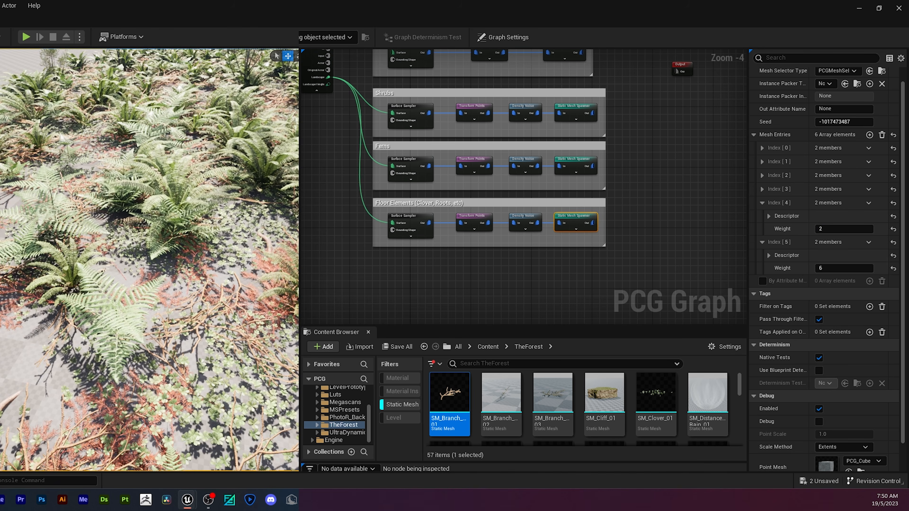
right_drag(159, 263, 181, 214)
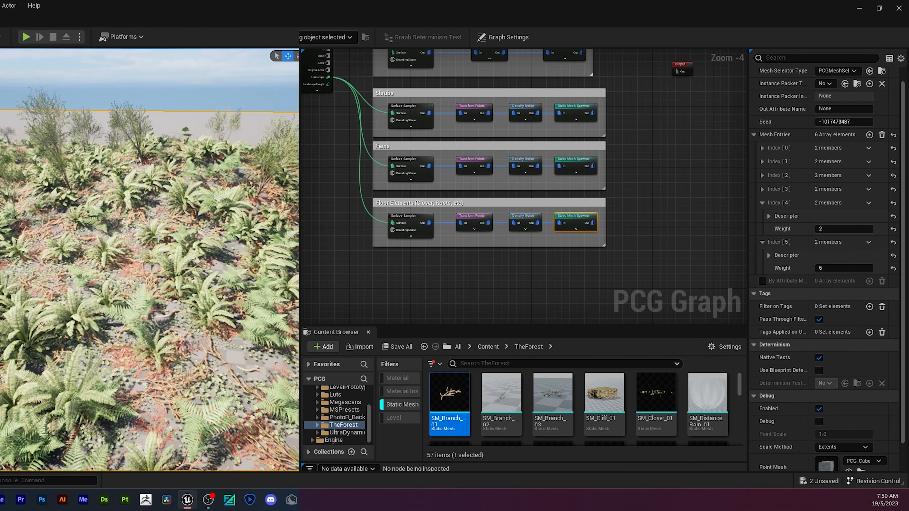
Step: Duplicate the four nodes of the Floor Elements chain and place the copy below its comment box
scroll(339, 159, up, 1)
scroll(356, 162, down, 1)
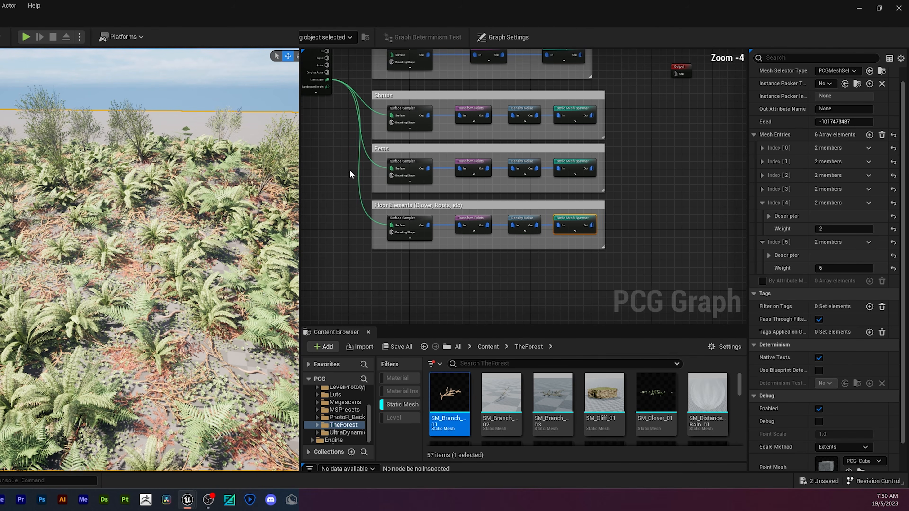
right_drag(349, 169, 331, 167)
click(478, 274)
scroll(478, 233, down, 1)
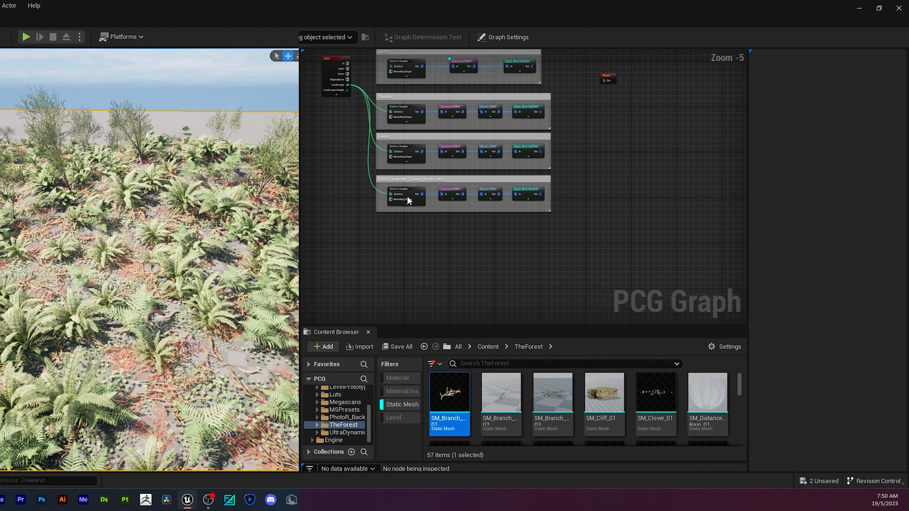
drag(531, 201, 535, 203)
key(ctrl+c)
key(ctrl+v)
Step: Replace the copied spawner's first four meshes with SM_Pebble_02 through SM_Pebble_05 and delete the last two mesh entries
click(531, 224)
click(768, 177)
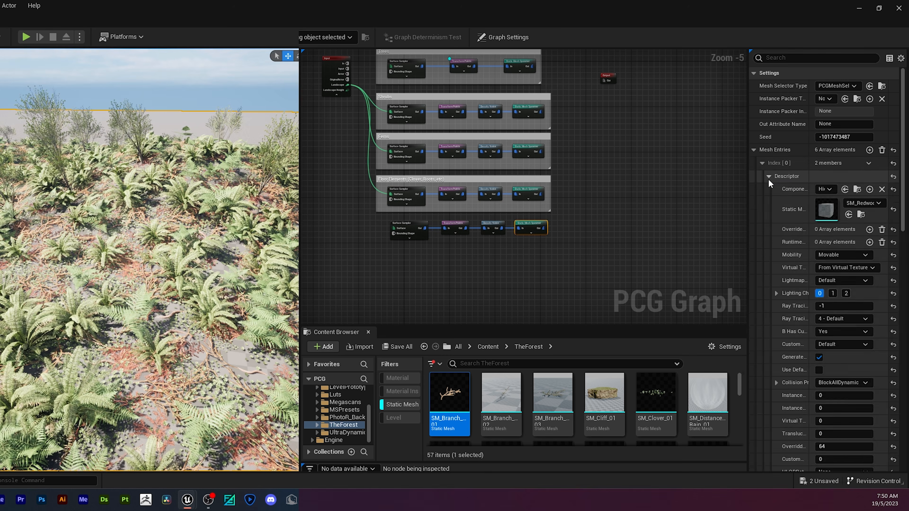
scroll(552, 408, down, 5)
click(450, 403)
click(848, 215)
click(552, 402)
click(848, 293)
click(604, 403)
click(848, 332)
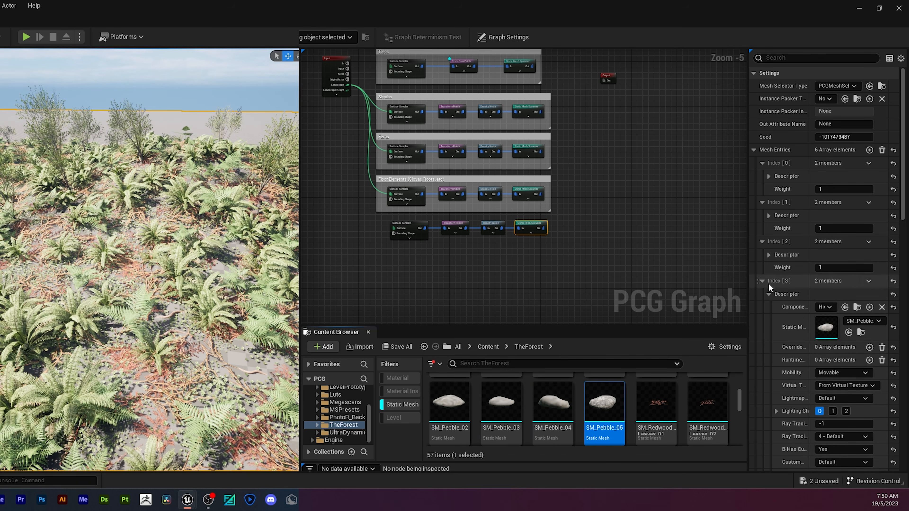
click(868, 294)
click(871, 319)
Step: Group the pebble chain in its own comment box below Floor Elements and connect its sampler to the Landscape input
key(c)
drag(559, 219, 394, 230)
drag(401, 214, 403, 222)
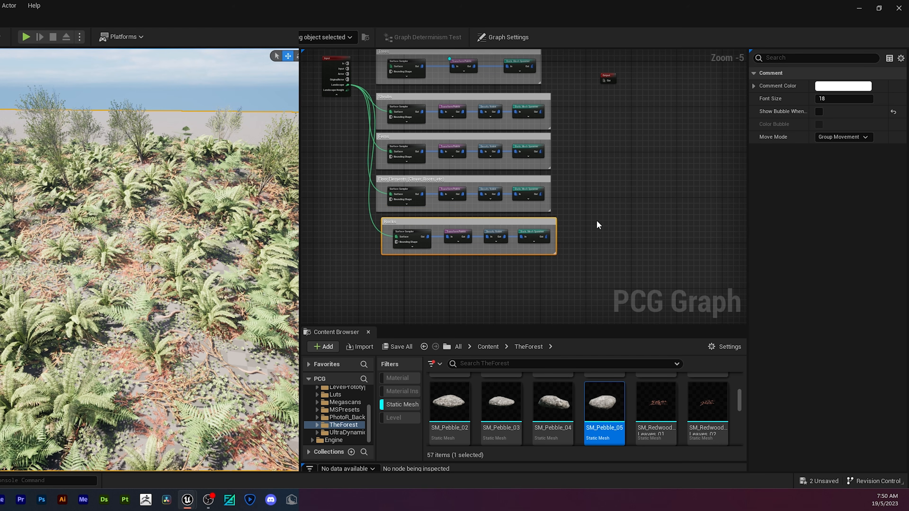
click(452, 191)
drag(483, 223, 466, 225)
click(516, 235)
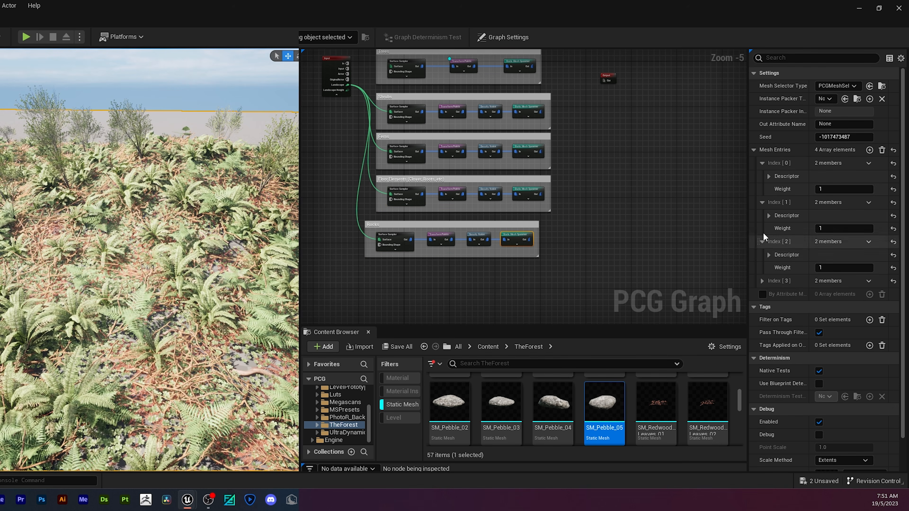
right_drag(229, 215, 237, 164)
Step: Isolate the pebble chain by breaking all Landscape connections and reconnecting only its Surface Sampler
click(395, 234)
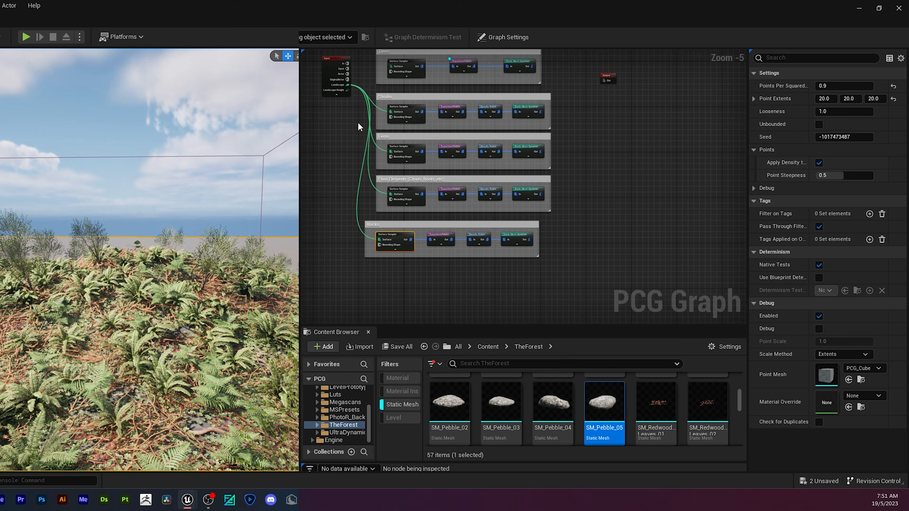
alt+click(347, 85)
drag(347, 84, 379, 240)
right_drag(201, 214, 200, 315)
Step: Set the Scale Min of the pebble chain's Transform Points node to 10
click(442, 235)
click(824, 188)
text(10)
key(Tab)
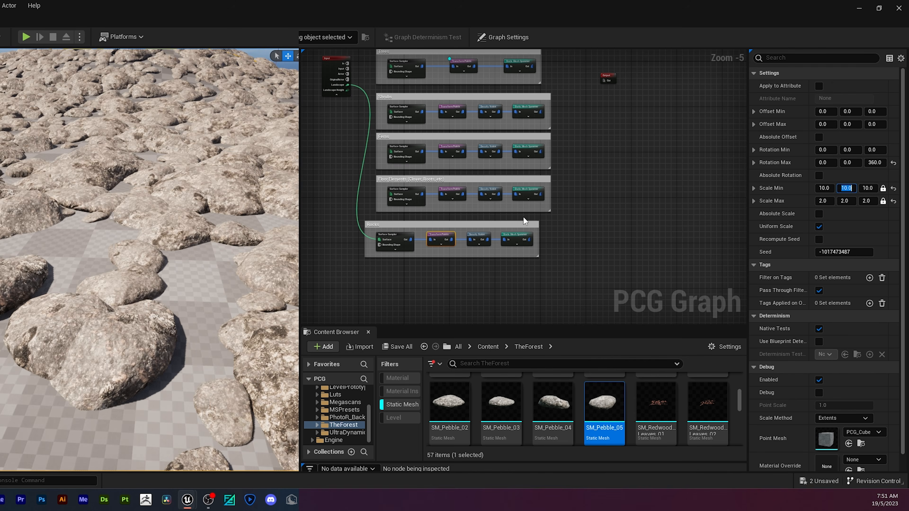
Step: Set the pebble sampler's Points Per Squared Meter to 0.003 and open the Scale Max of its Transform Points node
click(395, 234)
click(832, 86)
text(0.003)
right_drag(186, 229, 135, 229)
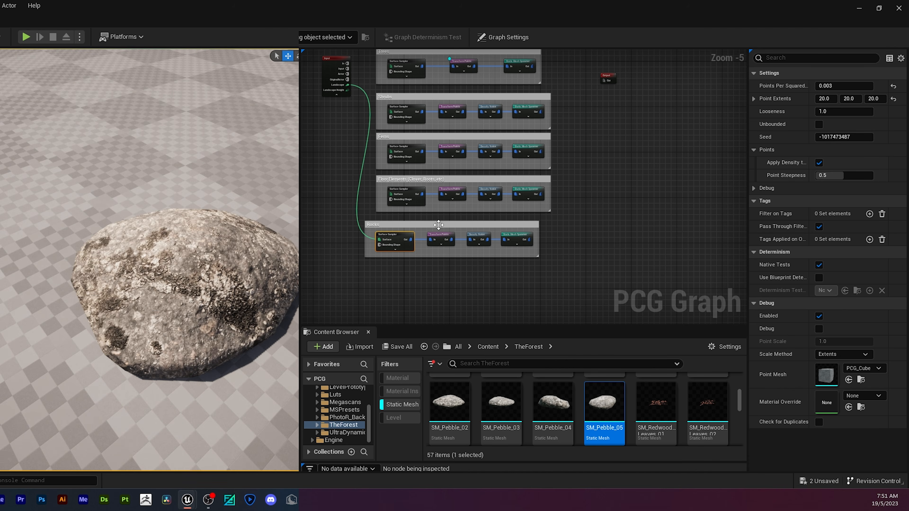
click(441, 236)
click(823, 201)
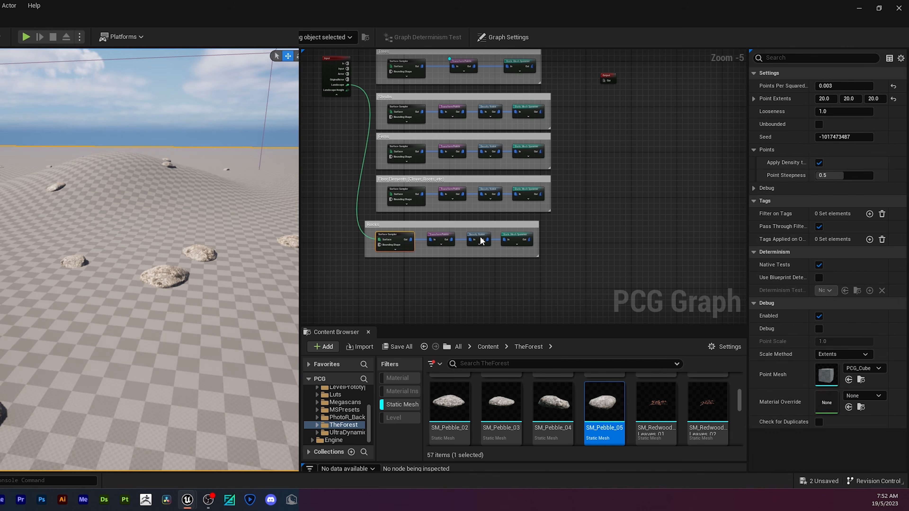
Step: Reconnect the Landscape input to the Surface Samplers of all chains, including the tree chain
mouse_move(346, 90)
mouse_down()
mouse_move(331, 89)
mouse_move(347, 89)
mouse_up()
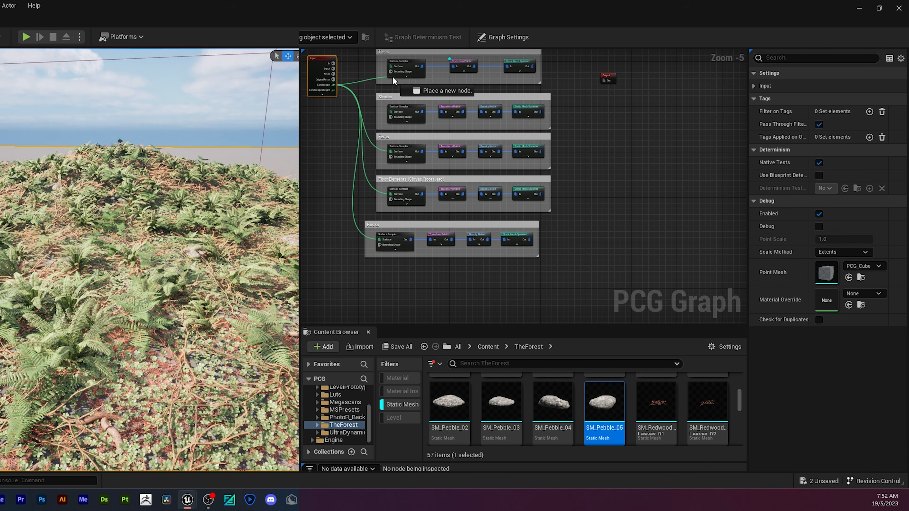
drag(389, 66, 390, 66)
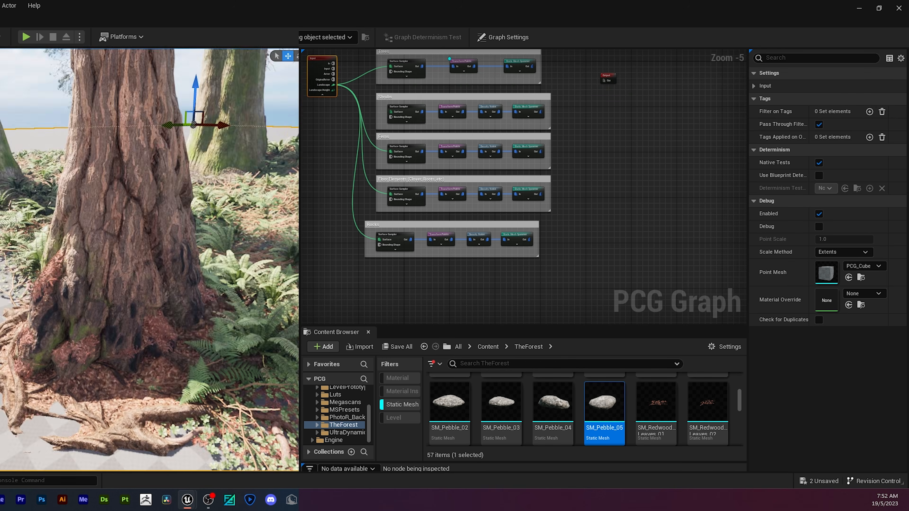
Step: Examine up close how the tree bases meet the ground and the surrounding floor vegetation
key(w)
right_drag(150, 260, 128, 270)
key(w)
key(w)
key(w)
key(w)
key(s)
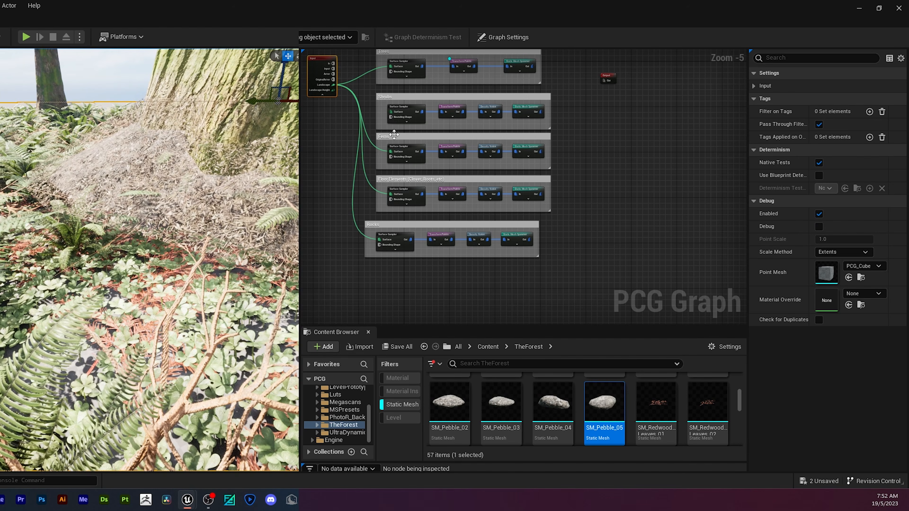
Step: Lower the trees through the Offset Max Z of their Transform Points node, trying -100 before setting -400
right_drag(340, 140, 308, 195)
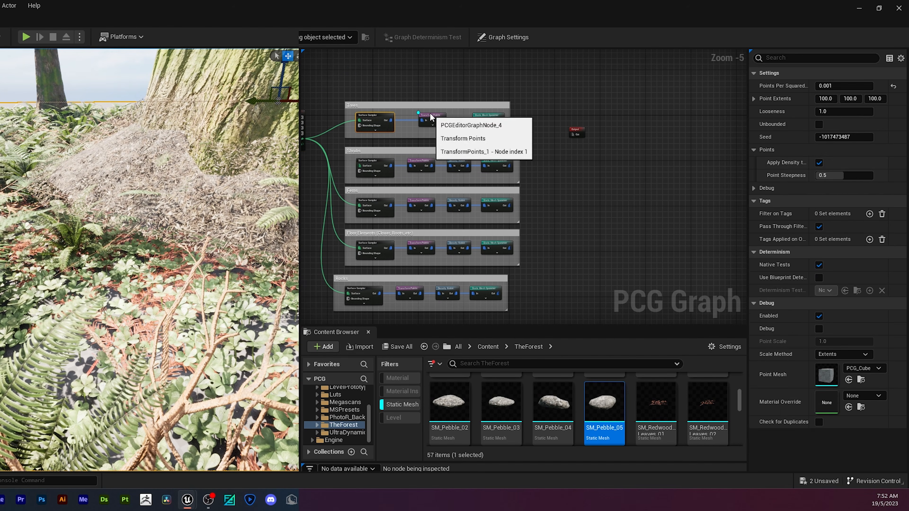
click(430, 114)
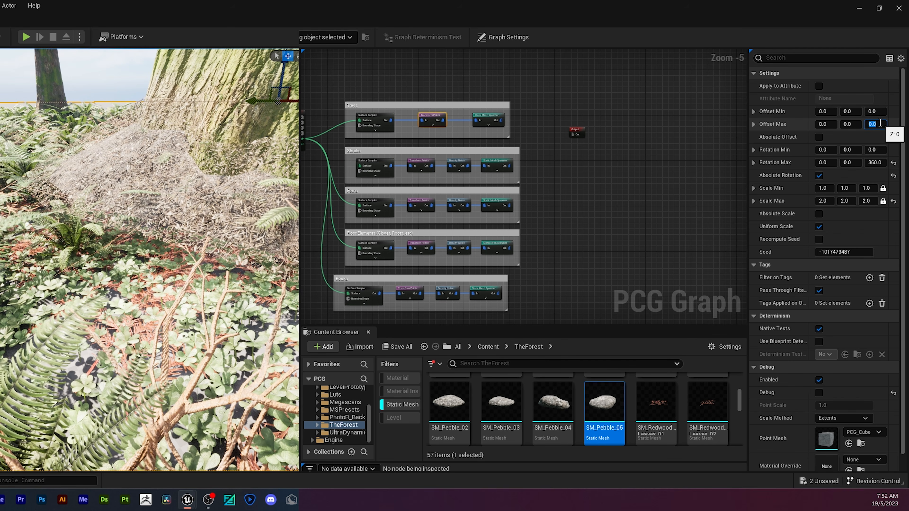
click(880, 123)
text(-100)
key(Return)
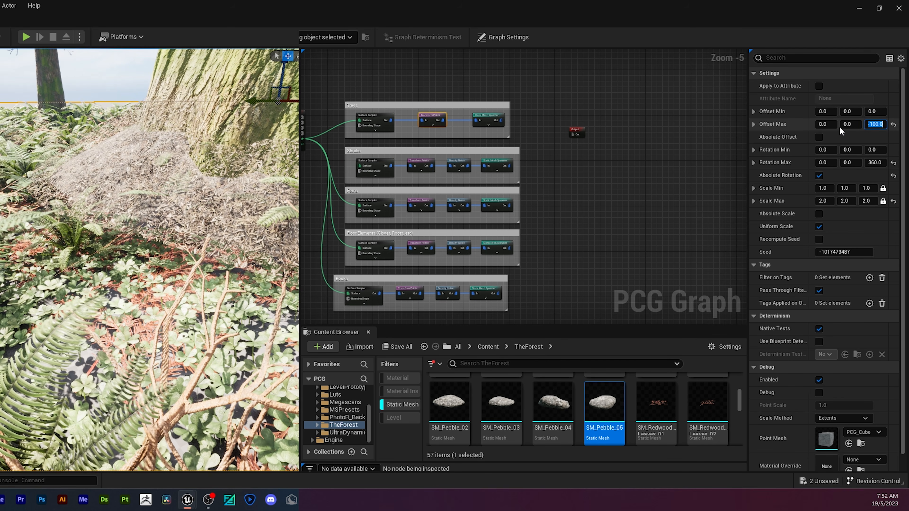
text(-400)
key(Return)
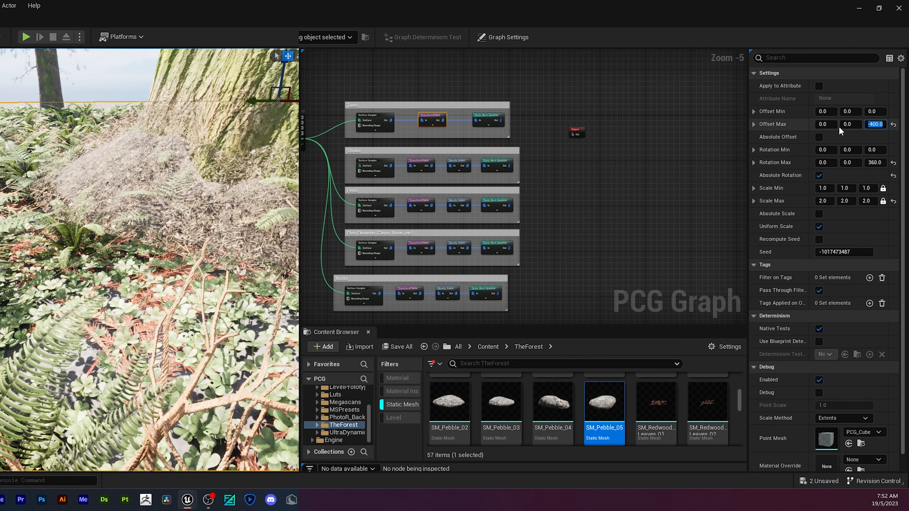
Step: Set the Offset Max Z of the tree chain's Transform Points node to -1200
text(-120)
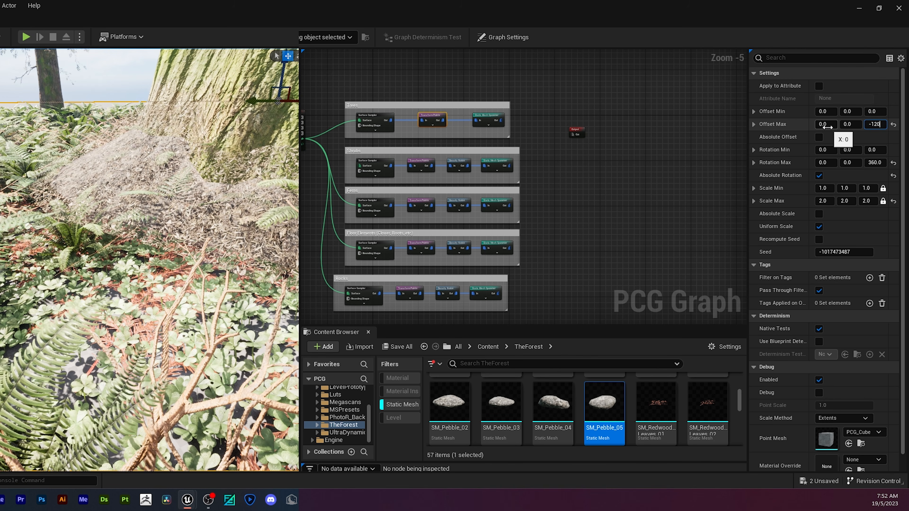
text(0)
key(Return)
right_drag(150, 257, 174, 190)
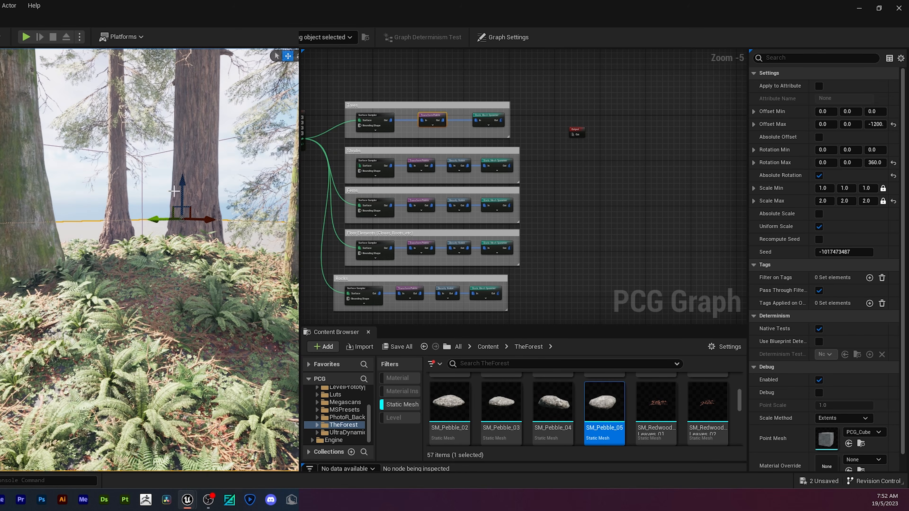
Step: Move the Output node further from the chains and add a Merge node between them and the output
right_drag(578, 203, 491, 192)
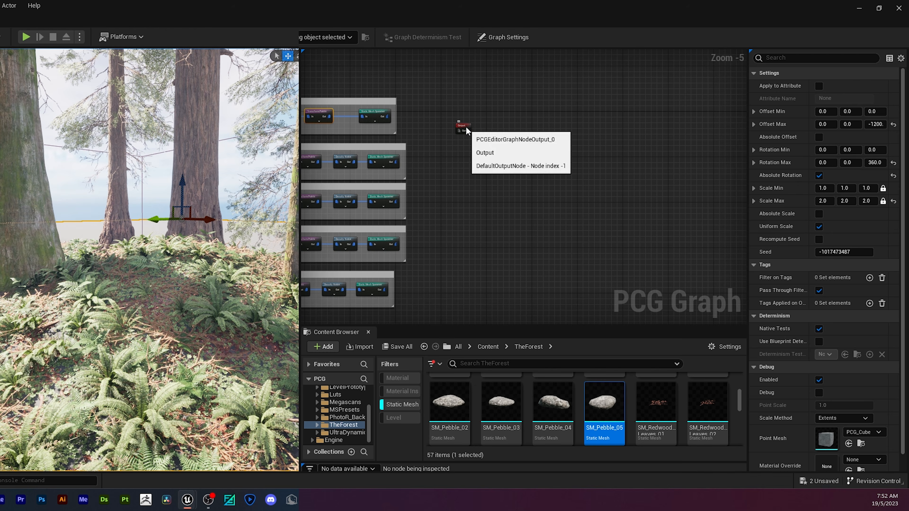
drag(466, 129, 561, 133)
right_click(472, 155)
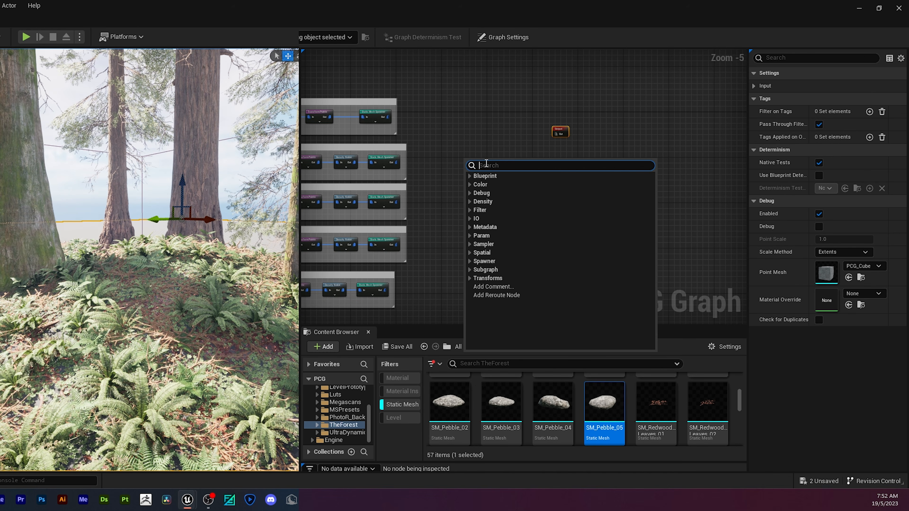
text(merge)
key(Return)
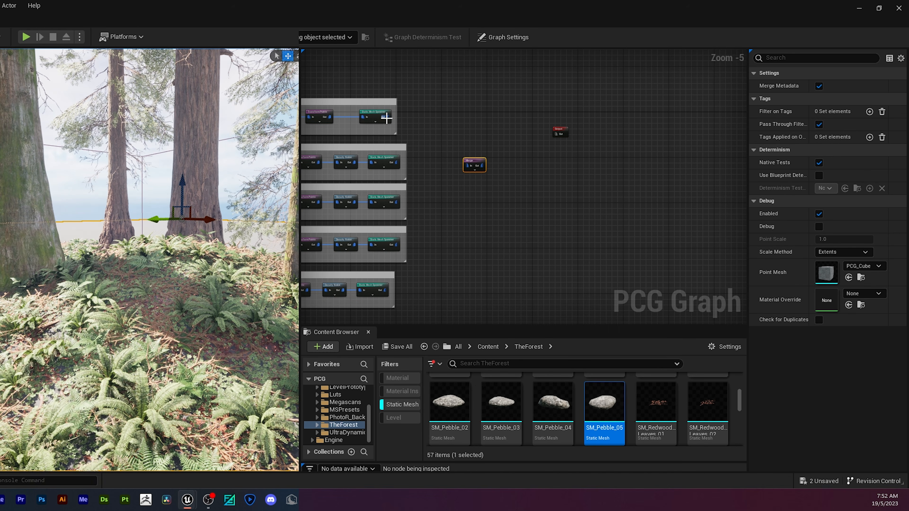
Step: Connect the Static Mesh Spawner outputs of all five chains to the Merge node, and the Merge node to Output
drag(386, 119, 466, 164)
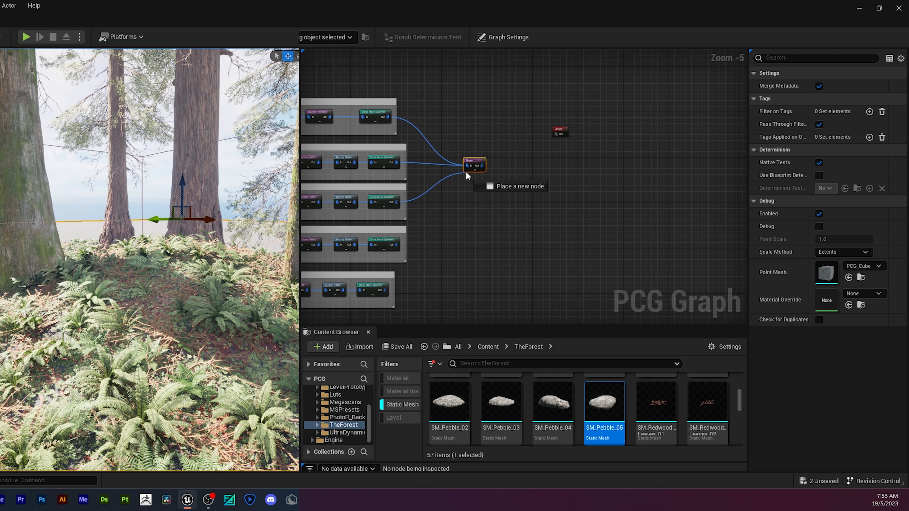
drag(393, 247, 465, 165)
click(416, 247)
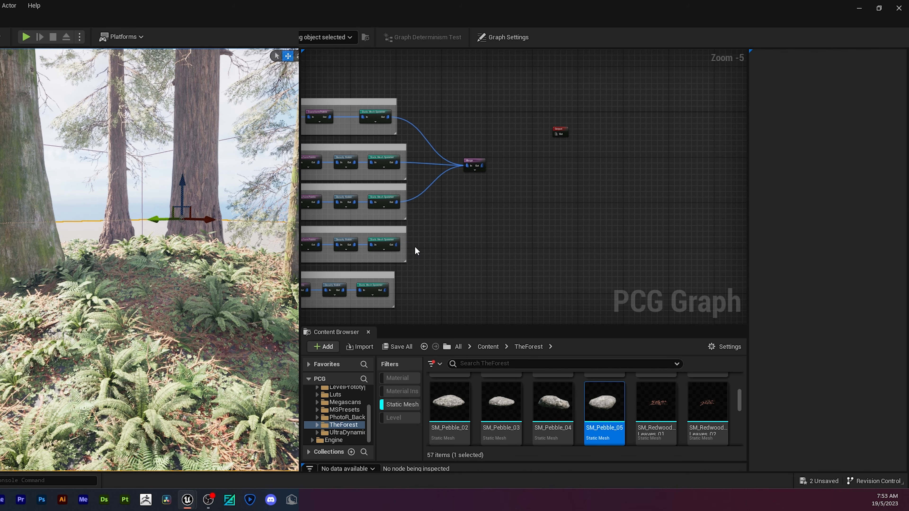
click(398, 244)
drag(396, 245, 557, 135)
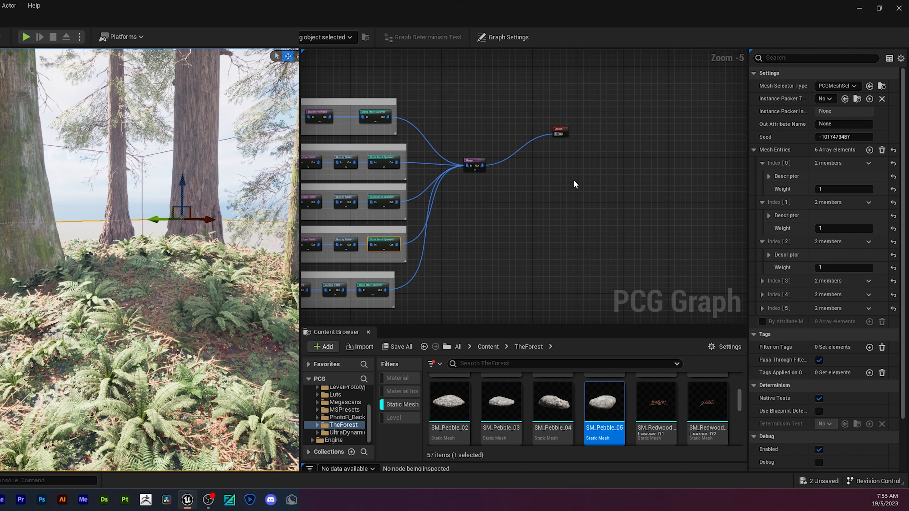
click(573, 182)
Step: Look out over the bare landscape, open Quixel Bridge and search it for "forest floor"
right_drag(182, 197, 35, 219)
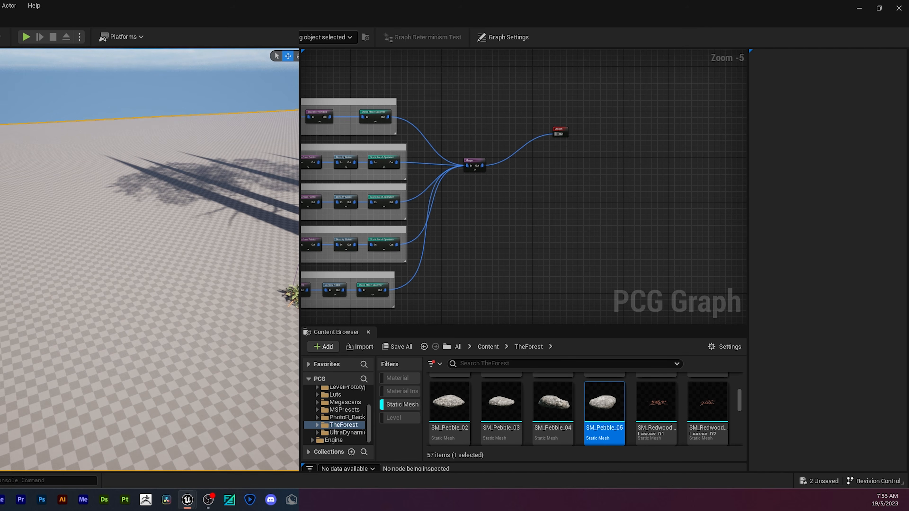
click(0, 37)
click(3, 73)
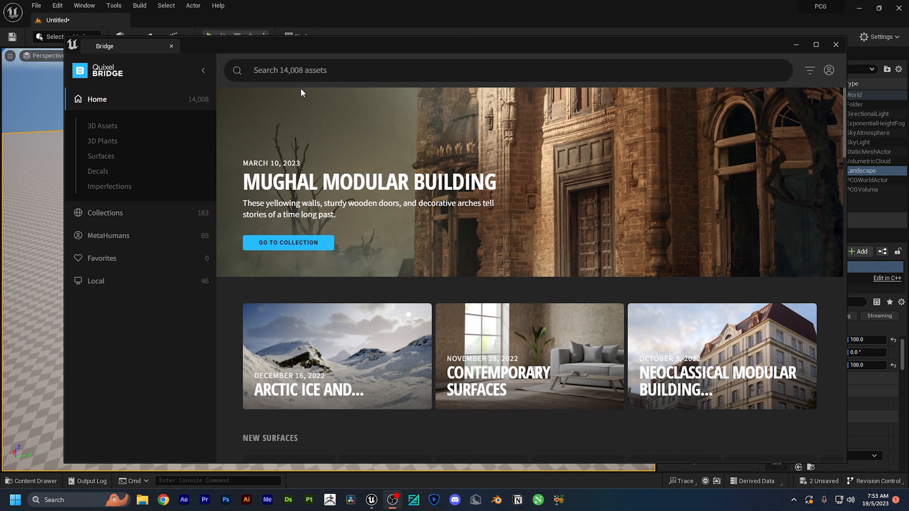
click(309, 67)
text(forets)
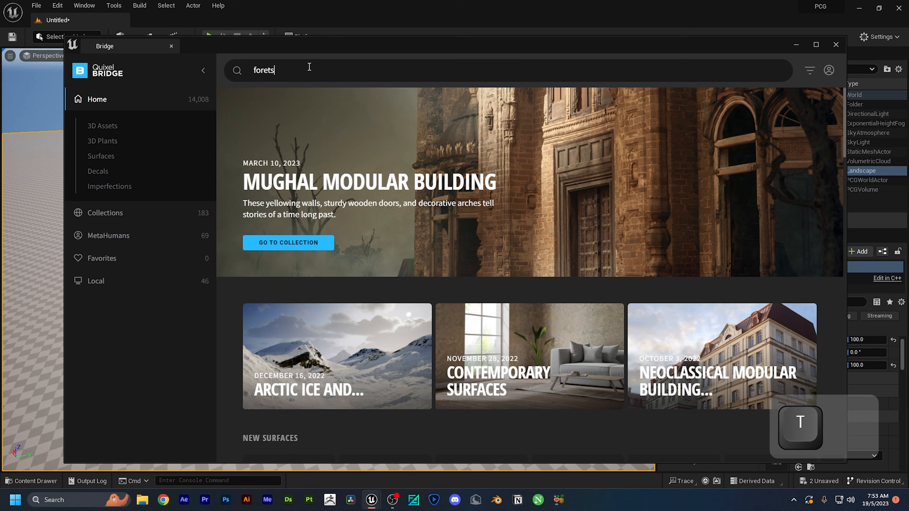
key(BackSpace)
text(t follo)
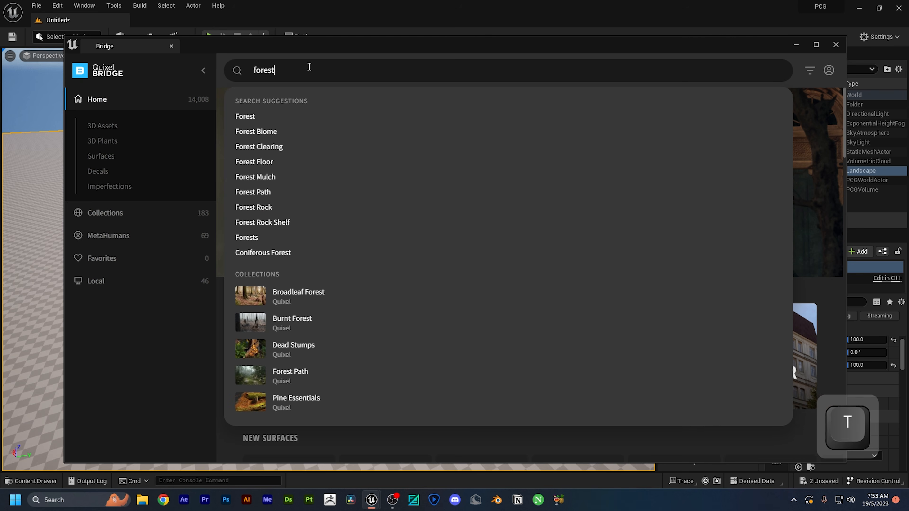
key(BackSpace)
key(BackSpace)
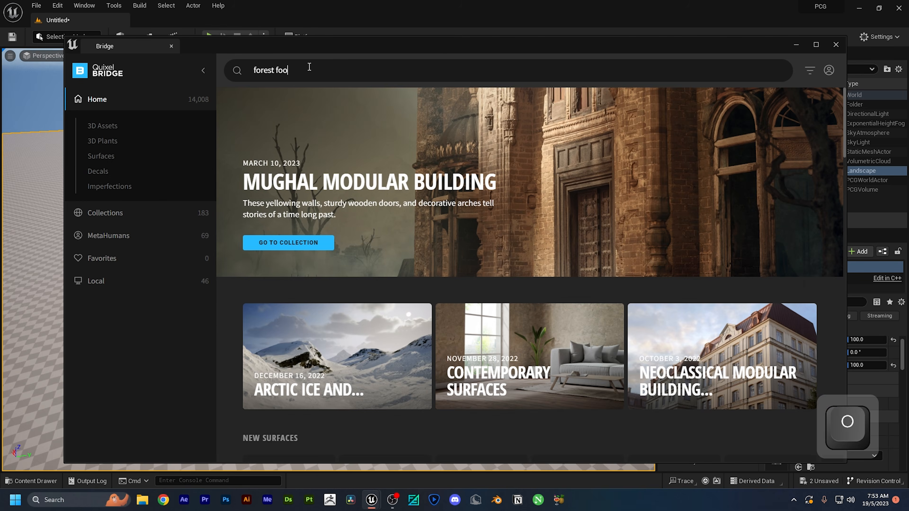
text(loor)
key(Return)
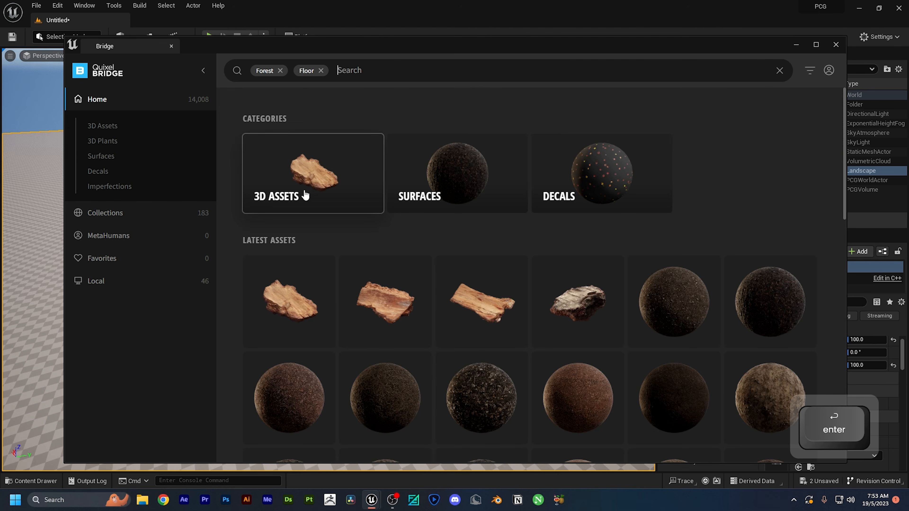
Step: Browse the forest floor results, view the details of a dark Forest Floor surface and close Bridge
scroll(590, 258, down, 5)
scroll(377, 252, up, 2)
scroll(347, 324, down, 3)
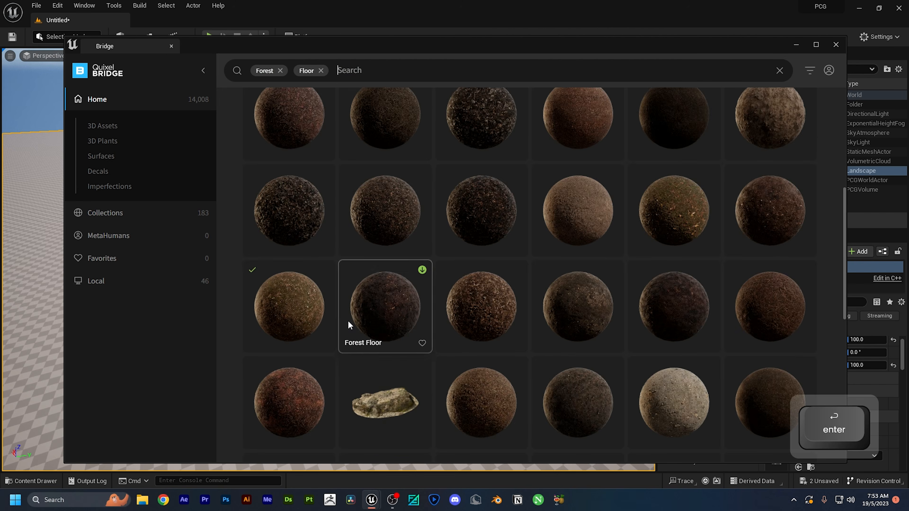
click(390, 211)
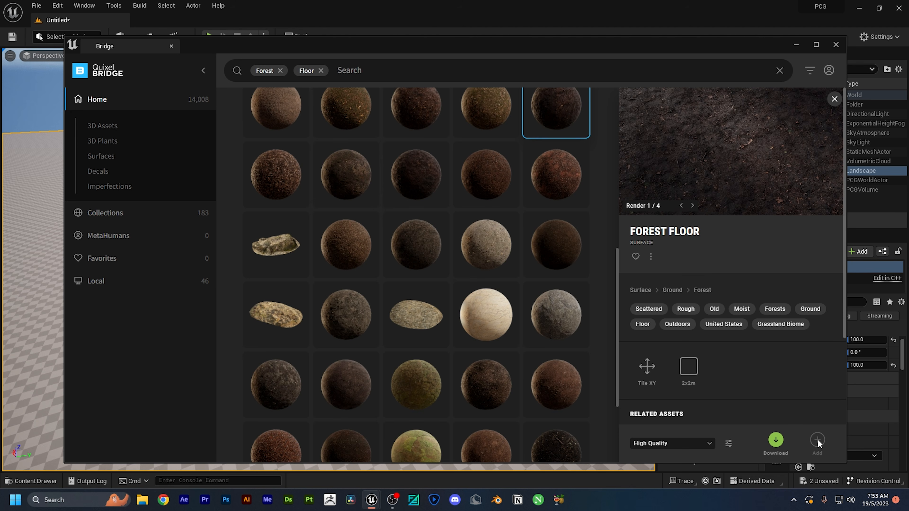
click(835, 45)
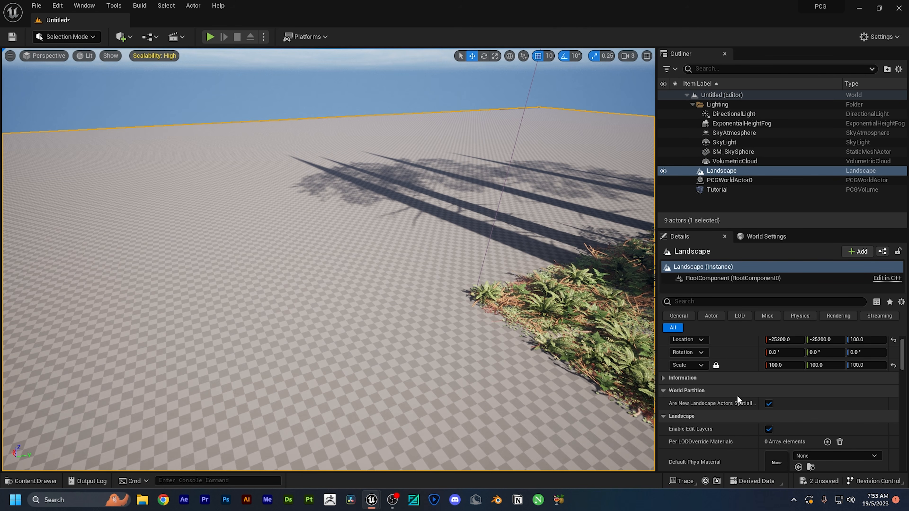
Step: Find the Landscape Material property and filter the Megascans folder to show only material instances
scroll(737, 399, down, 3)
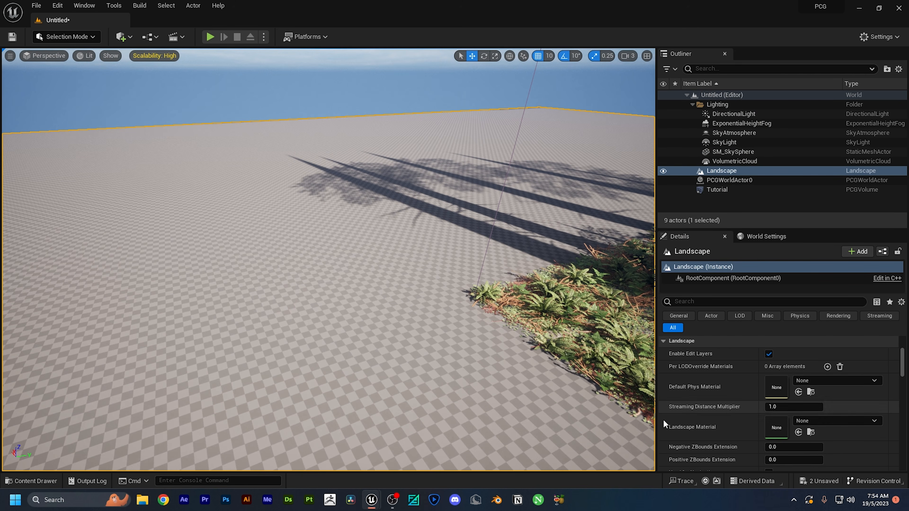
click(36, 480)
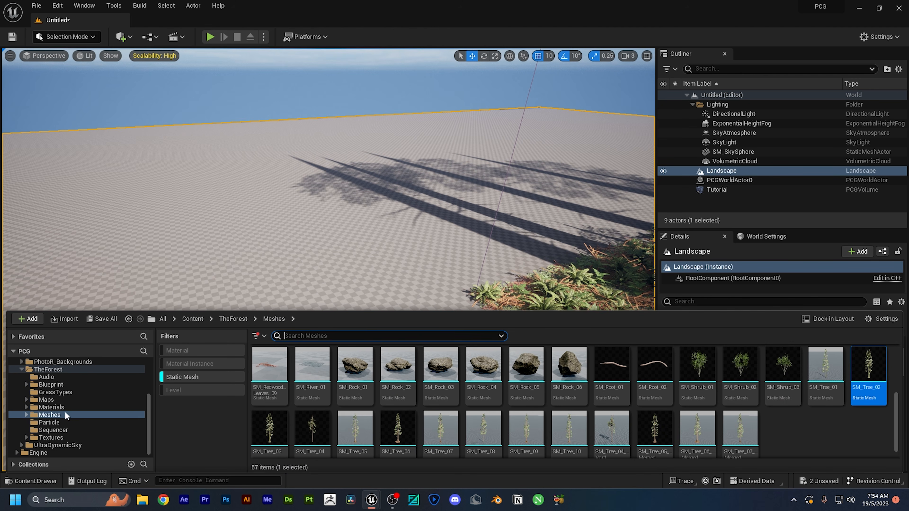
scroll(67, 389, up, 2)
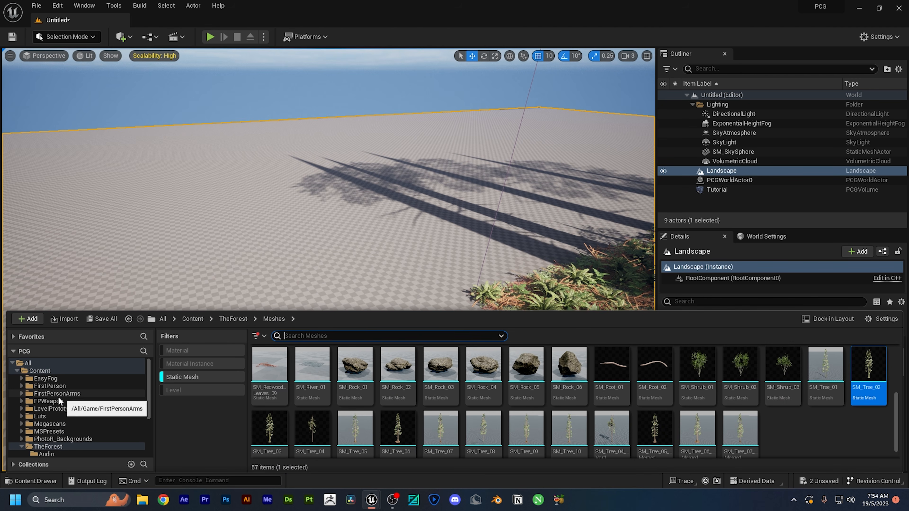
click(53, 424)
click(164, 379)
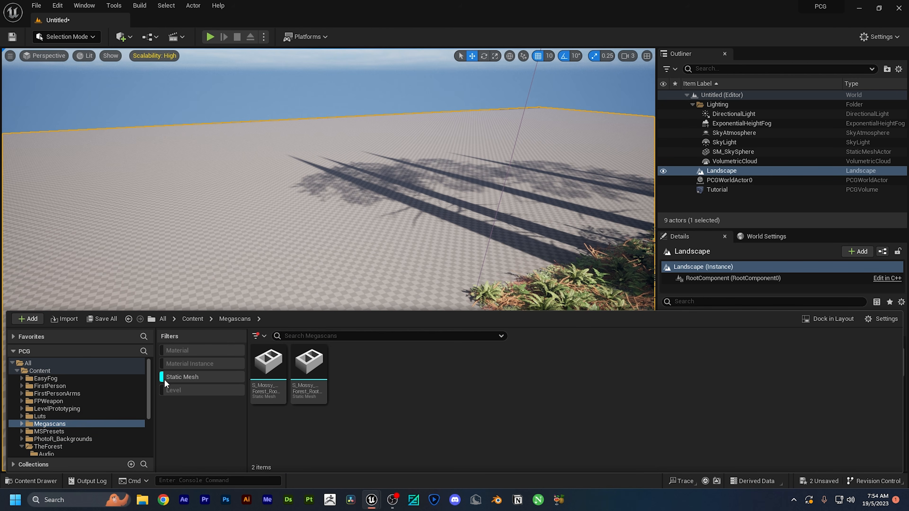
click(185, 378)
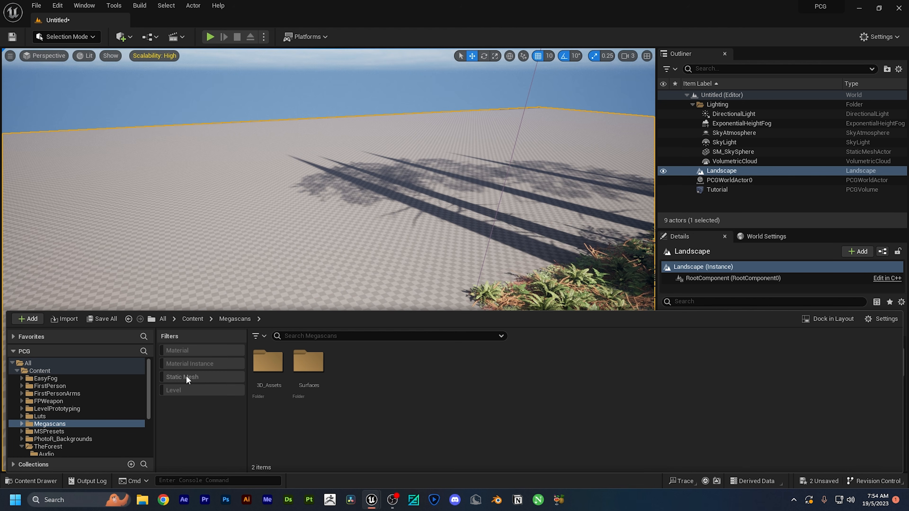
click(190, 363)
click(190, 363)
click(190, 363)
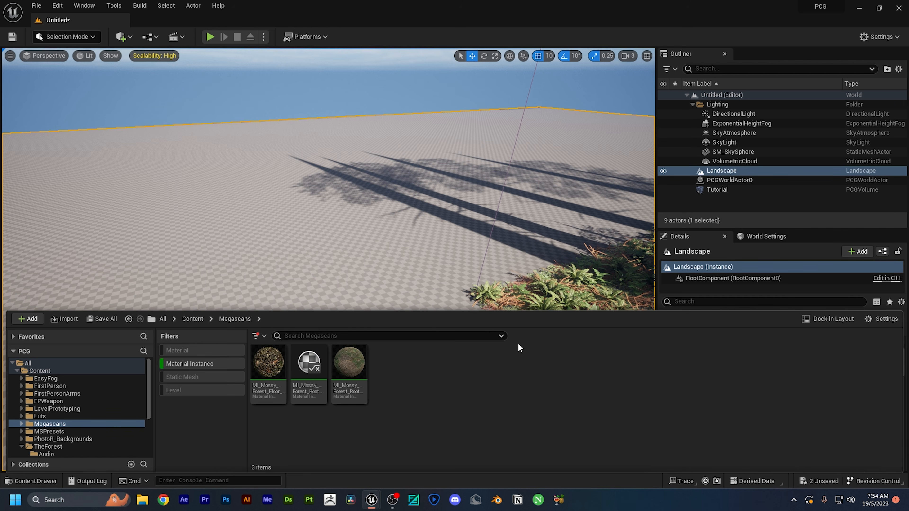
Step: Assign MI_Mossy_Forest_Roots_wgxicjs_4K as the Landscape Material and view the ground beside the ferns
mouse_move(345, 368)
mouse_down()
mouse_move(267, 358)
mouse_move(346, 365)
mouse_up()
click(483, 386)
drag(710, 230, 709, 190)
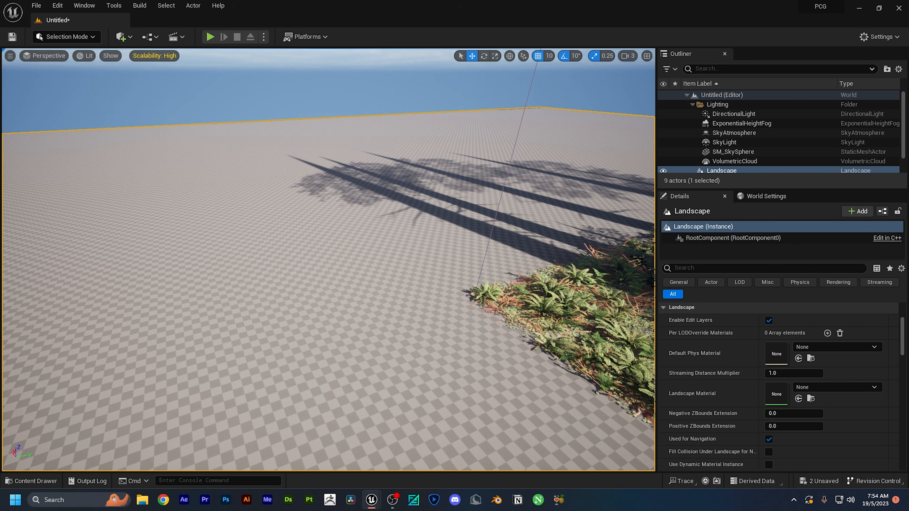
drag(740, 390, 780, 386)
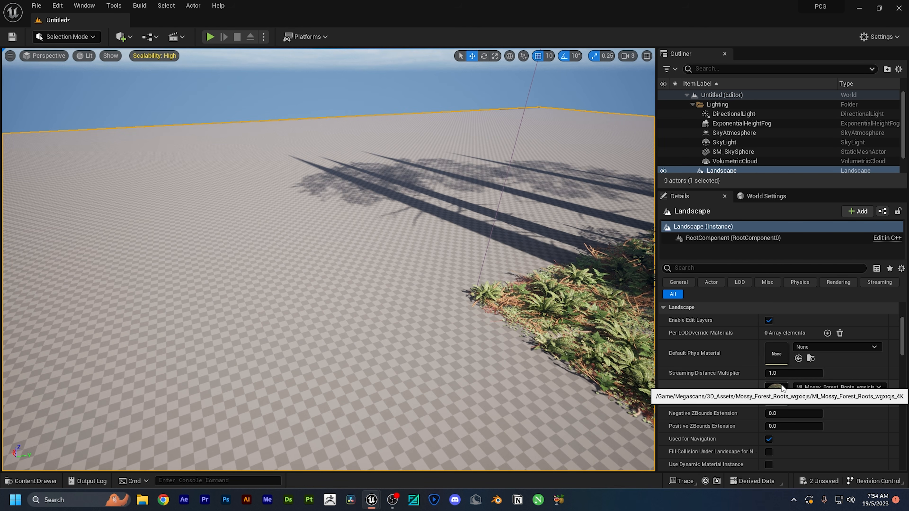
right_drag(219, 340, 316, 373)
key(w)
key(w)
key(s)
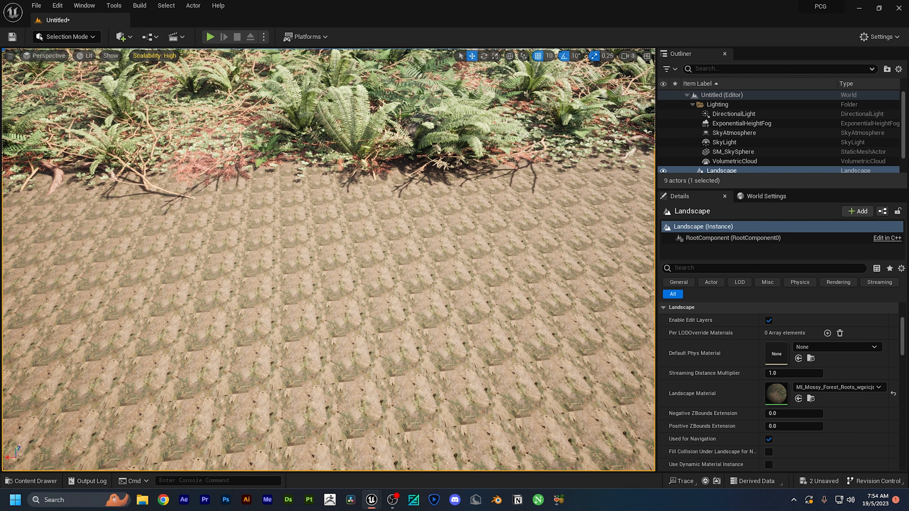
Step: Try MI_Mossy_Forest_Floor_wjvpahk as the Landscape Material, and return to the Mossy Forest Roots instance
drag(0, 397, 789, 391)
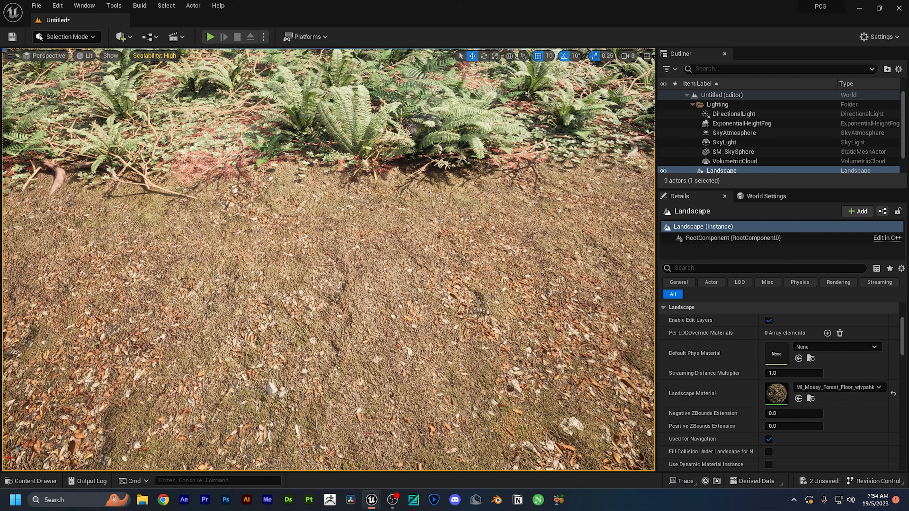
key(s)
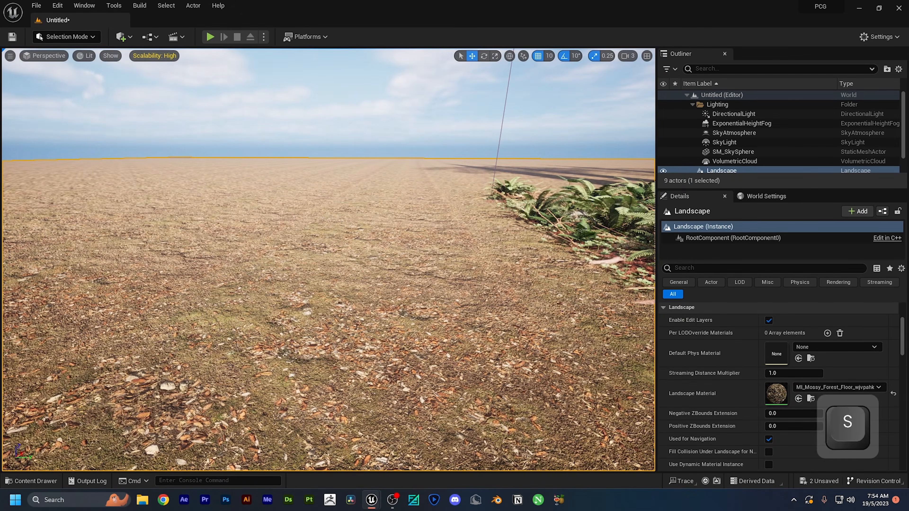
drag(827, 403, 801, 393)
drag(801, 392, 801, 392)
Step: Inspect the ground texture's tiling around the forest edge and open the landscape's Mossy Forest Roots material instance
key(s)
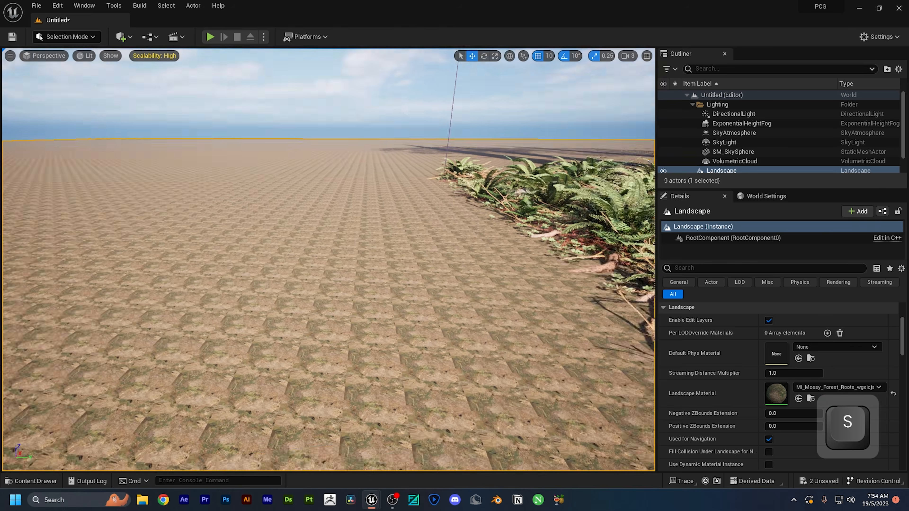
key(w)
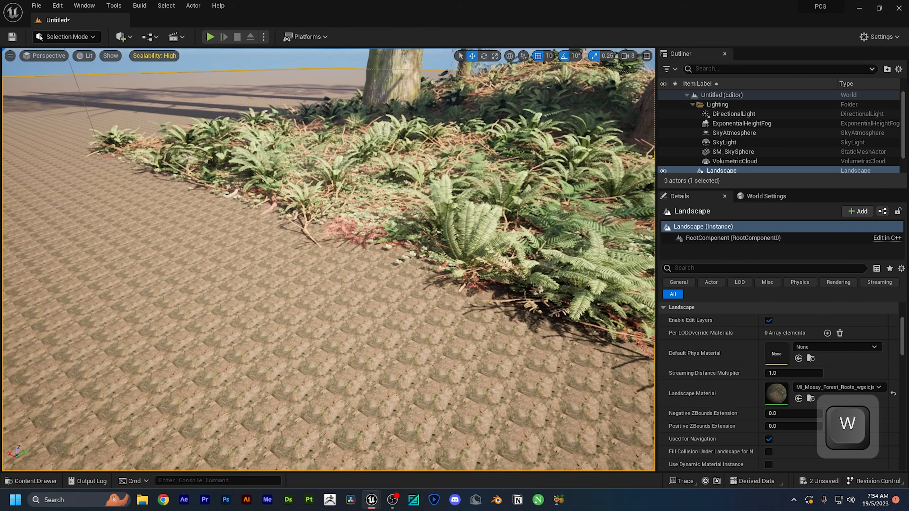
key(s)
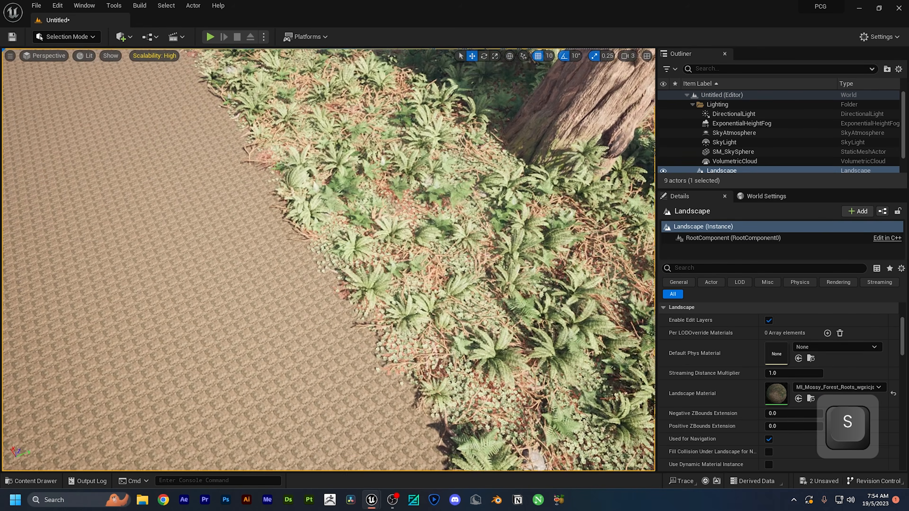
key(w)
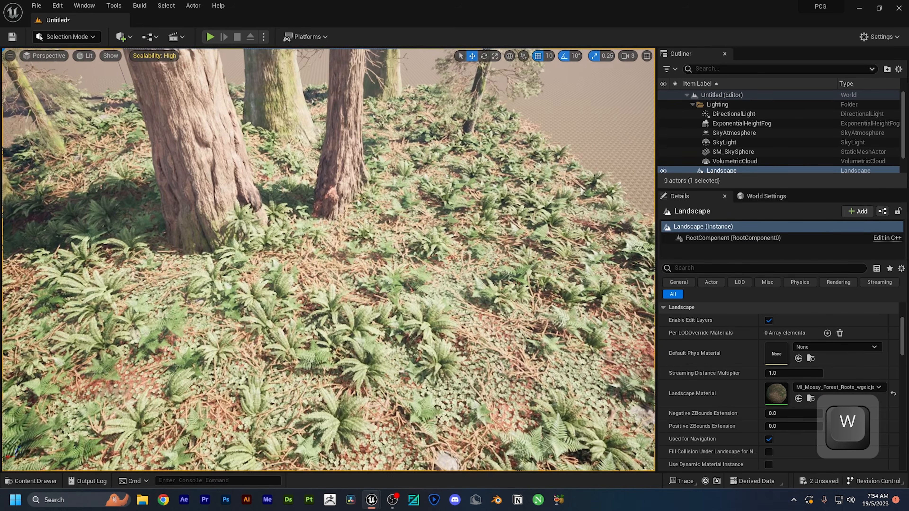
key(s)
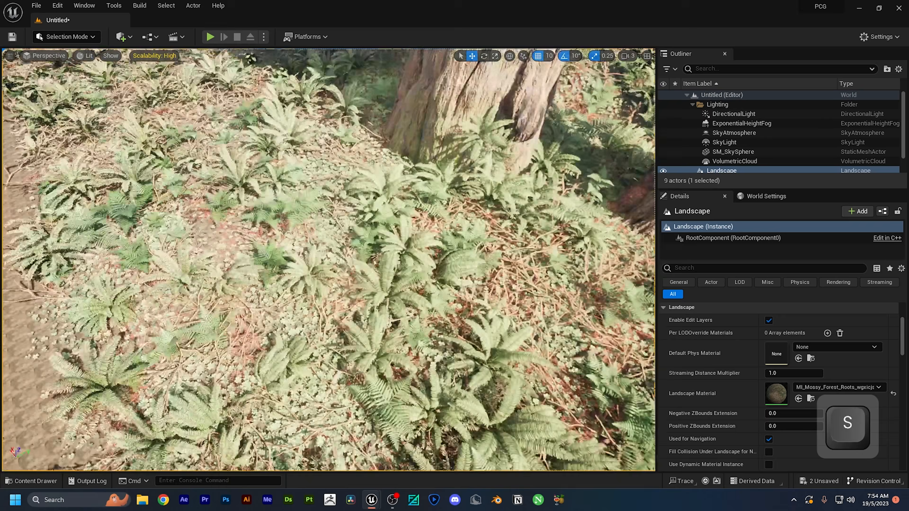
key(w)
key(s)
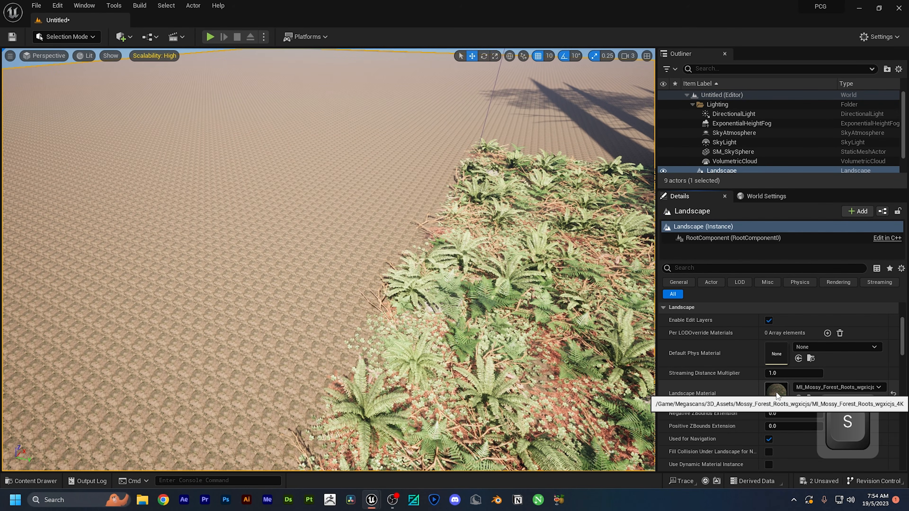
double_click(776, 393)
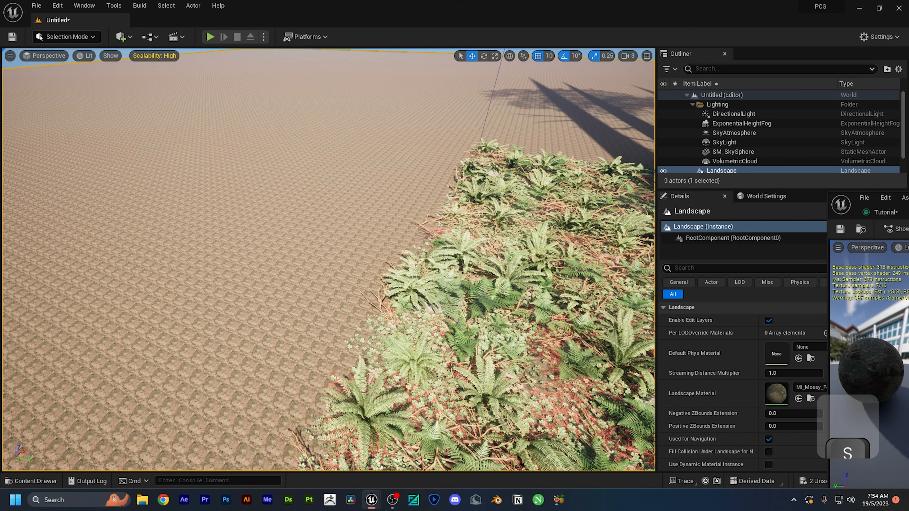
Step: Place the Mossy Forest Roots material instance window over the viewport, widen it, and filter its parameters by "ti"
drag(905, 209, 615, 79)
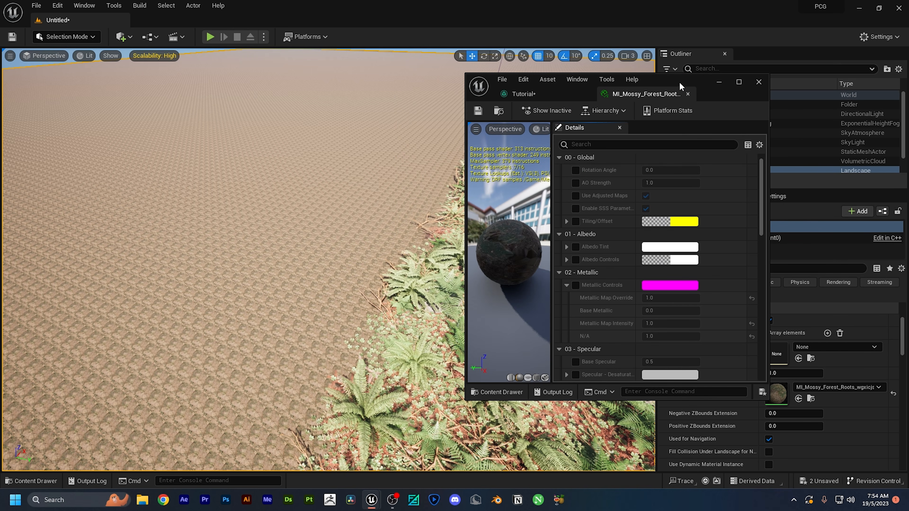
drag(679, 82, 636, 58)
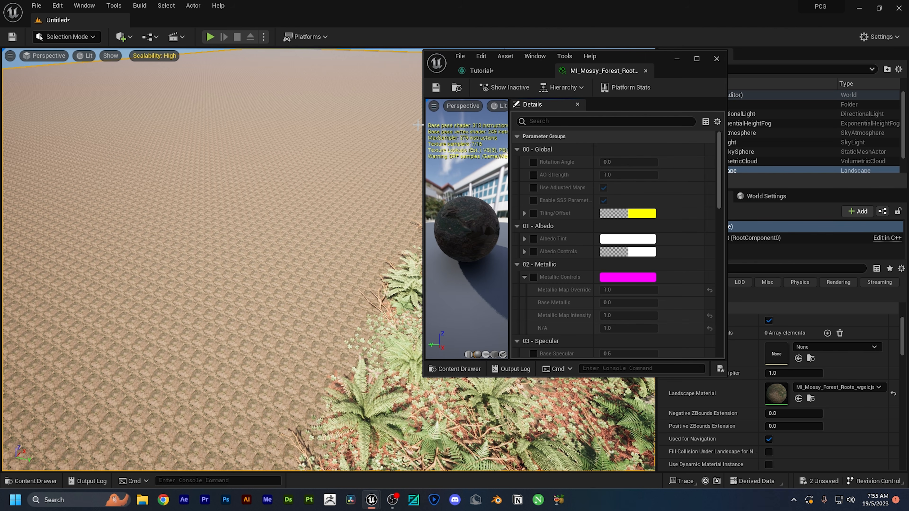
drag(423, 124, 316, 121)
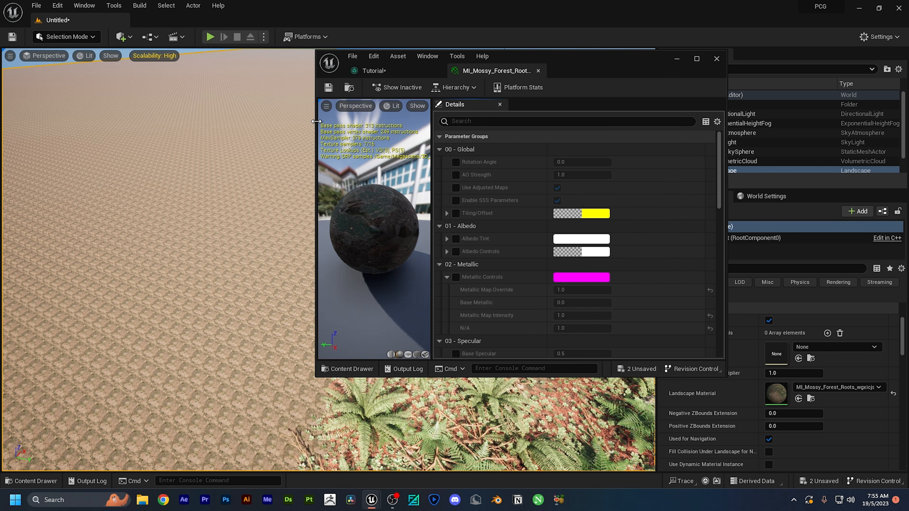
click(516, 122)
text(ti)
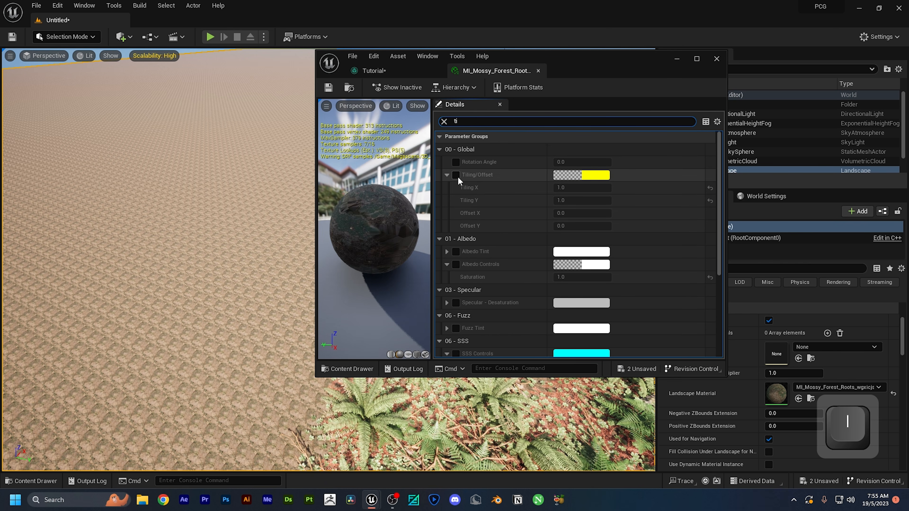
Step: Try overriding Tiling/Offset on the Mossy Forest Roots instance with Tiling X and Tiling Y at 0.1
click(456, 174)
click(563, 188)
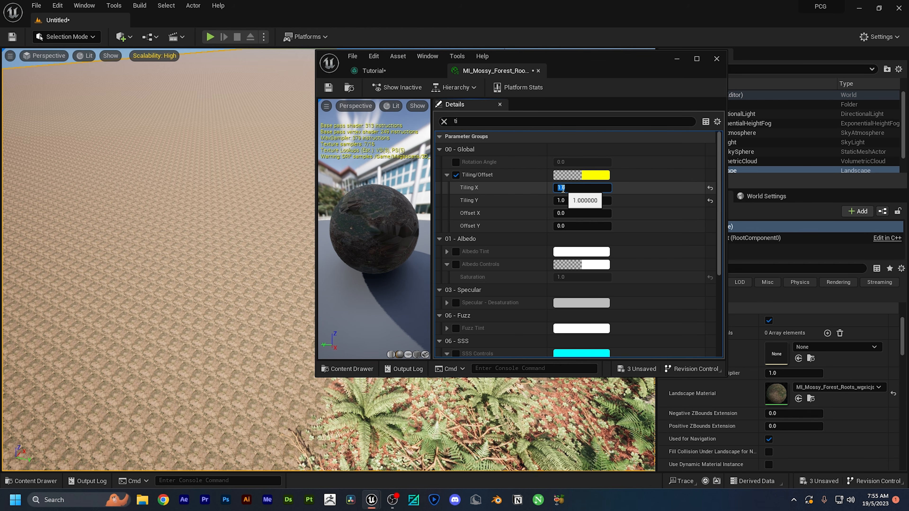
text(0.1)
key(Tab)
text(.1)
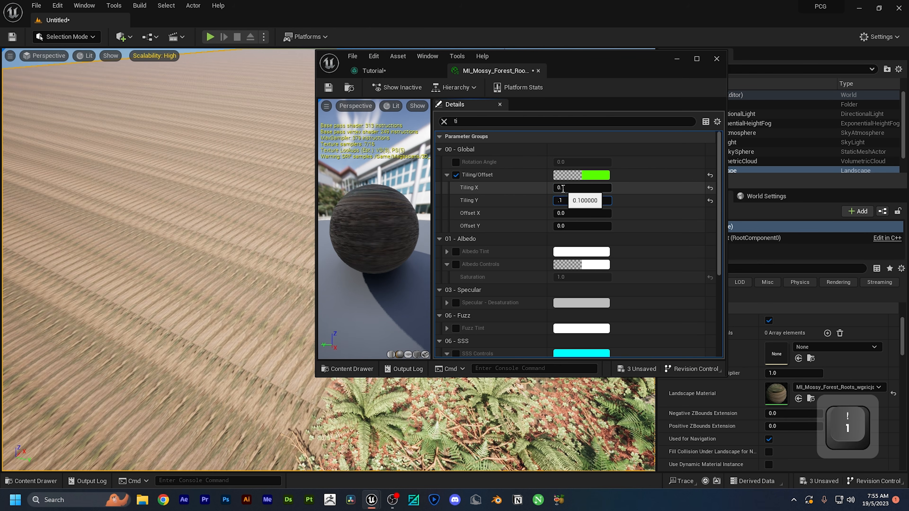
key(Return)
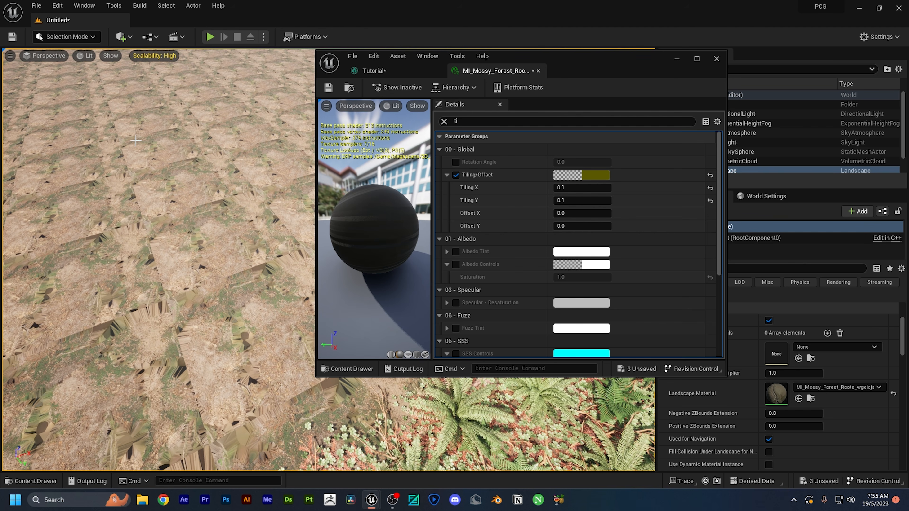
Step: Examine the retiled ground texture beside the ferns and look through the filtered material parameters
click(446, 175)
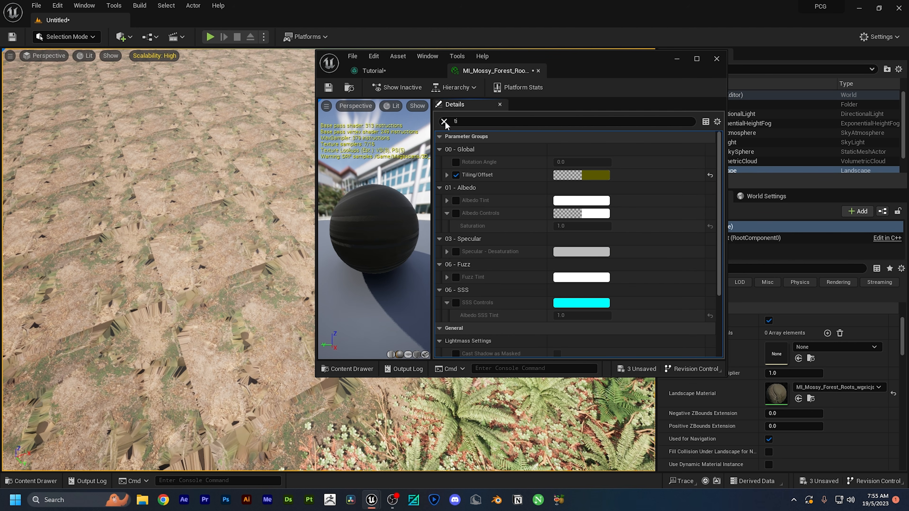
click(446, 175)
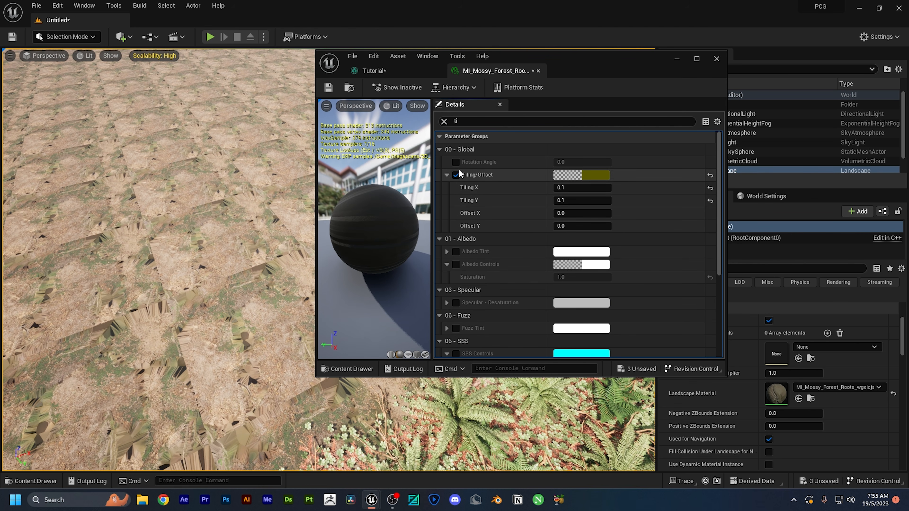
click(447, 175)
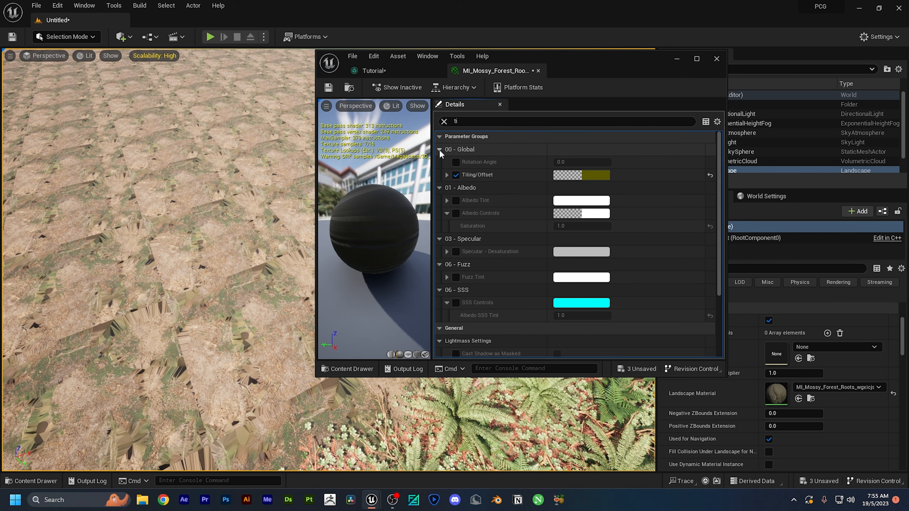
click(439, 149)
drag(568, 72, 748, 56)
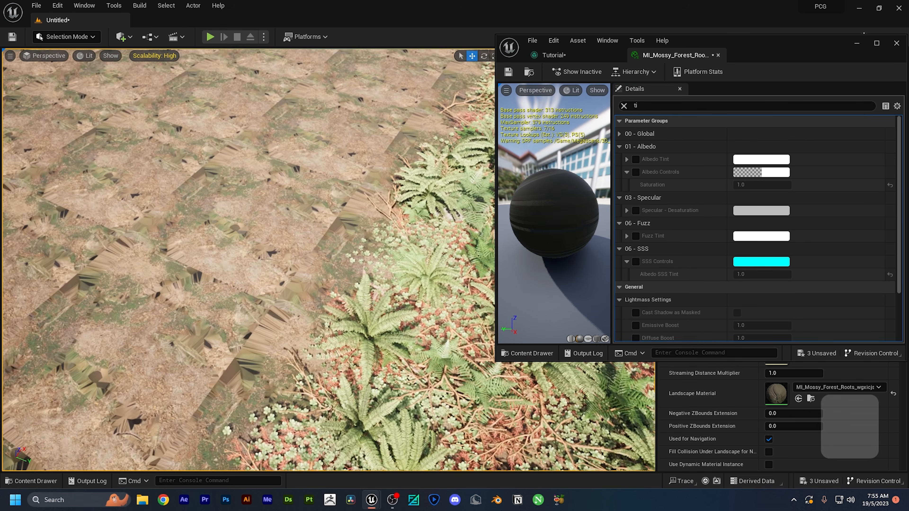
key(c)
right_drag(247, 259, 280, 261)
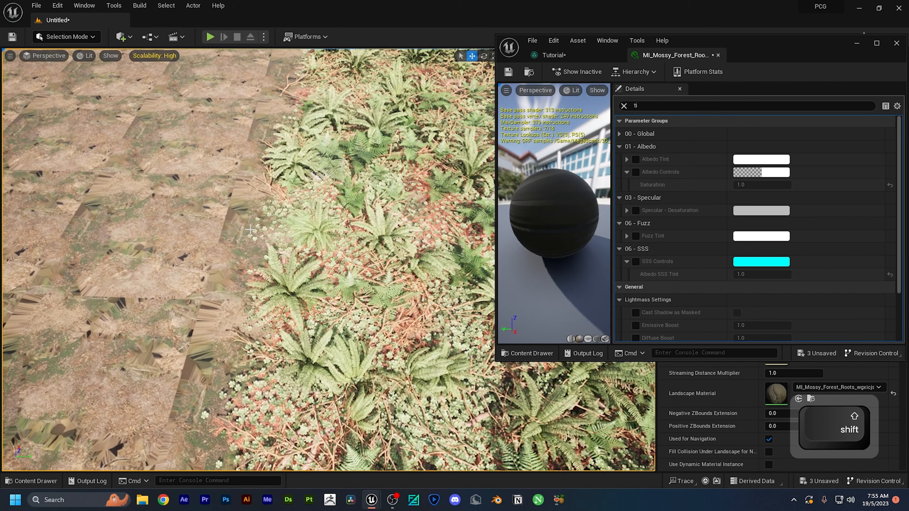
scroll(665, 265, down, 3)
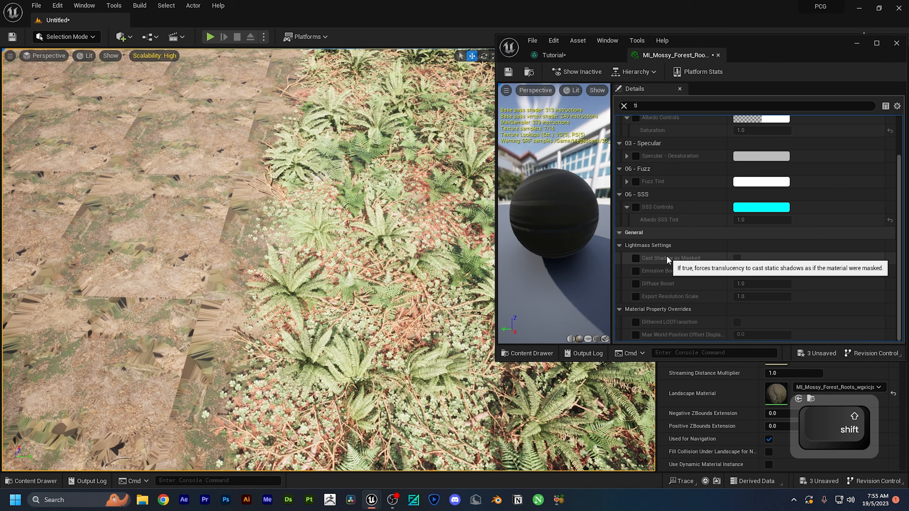
scroll(654, 247, up, 3)
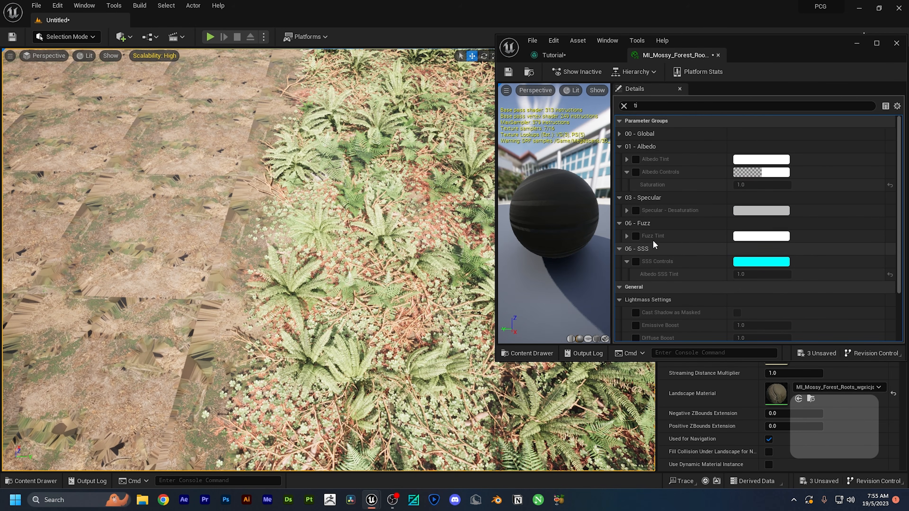
click(619, 133)
scroll(673, 222, down, 4)
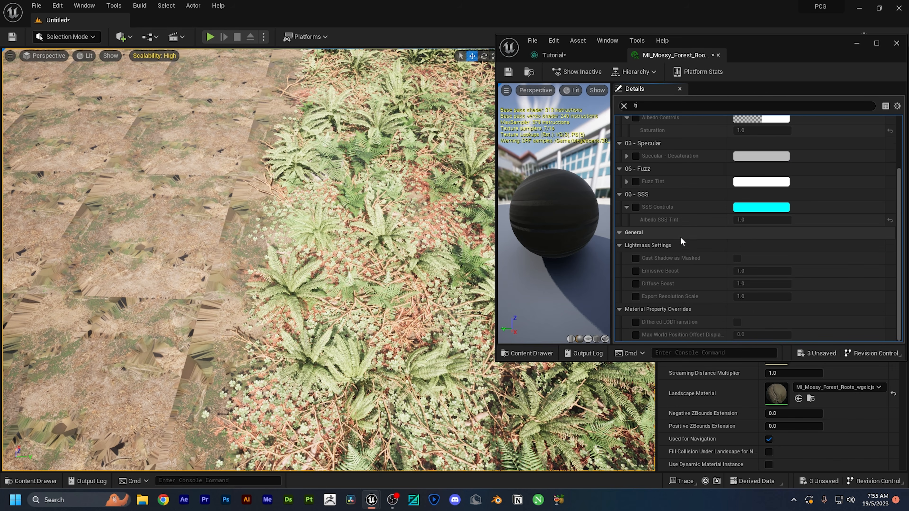
scroll(681, 235, up, 4)
Step: Clear the parameter filter and try a Max Roughness override of 4 on the Mossy Forest Roots instance
click(623, 105)
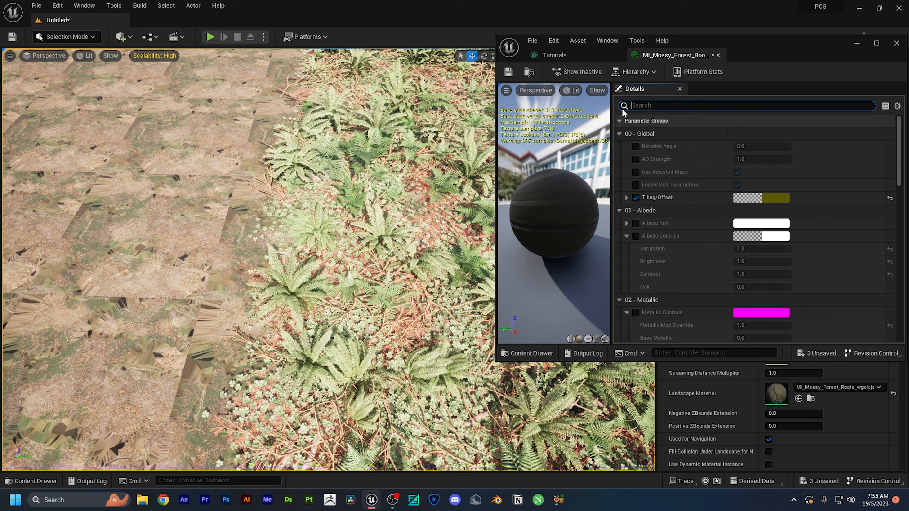
scroll(680, 226, down, 4)
scroll(680, 226, down, 5)
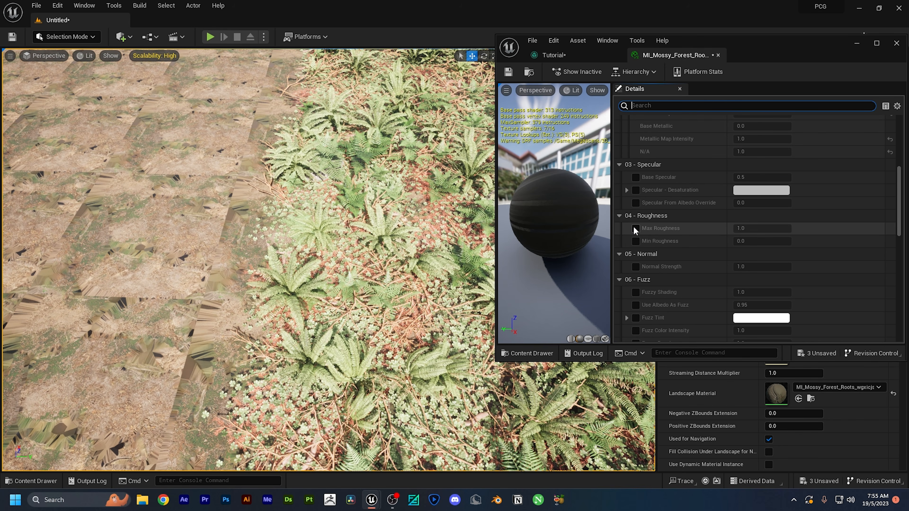
click(743, 229)
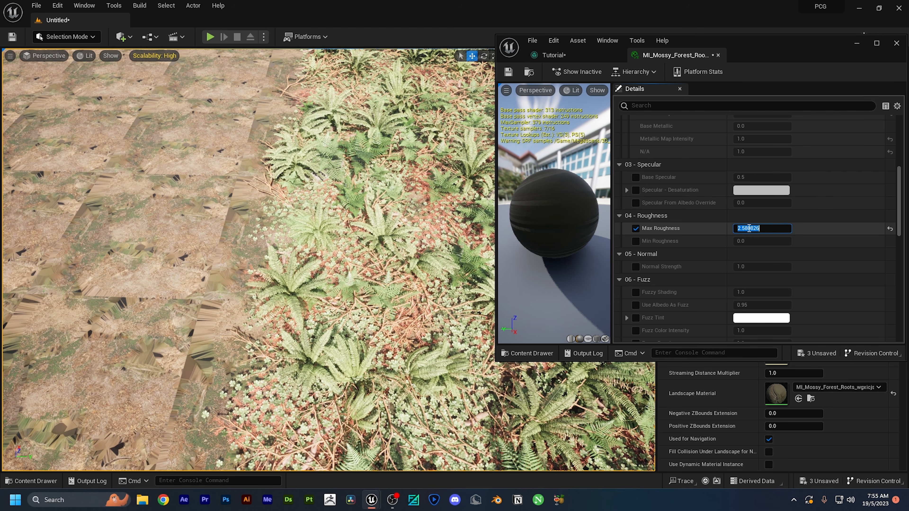
text(4)
click(820, 229)
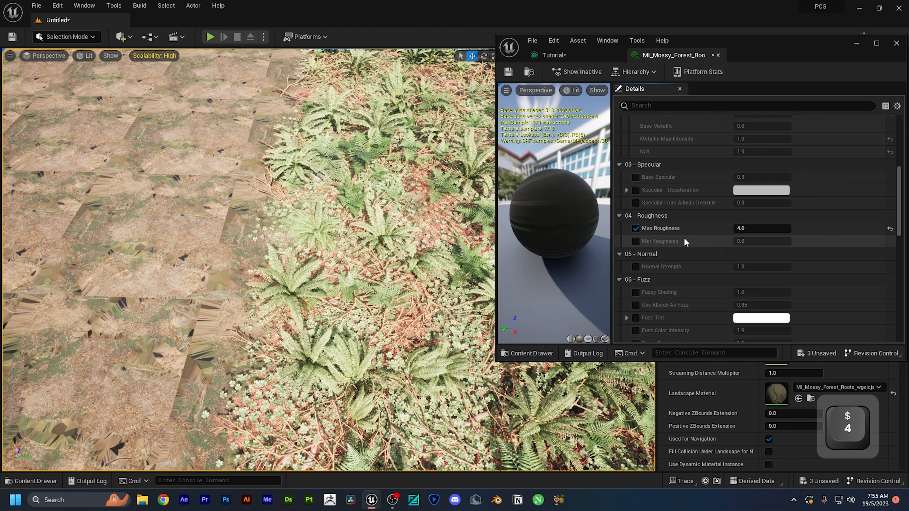
Step: Try a Normal Strength override of 6 and inspect the ground texture up close
scroll(638, 261, down, 4)
click(635, 191)
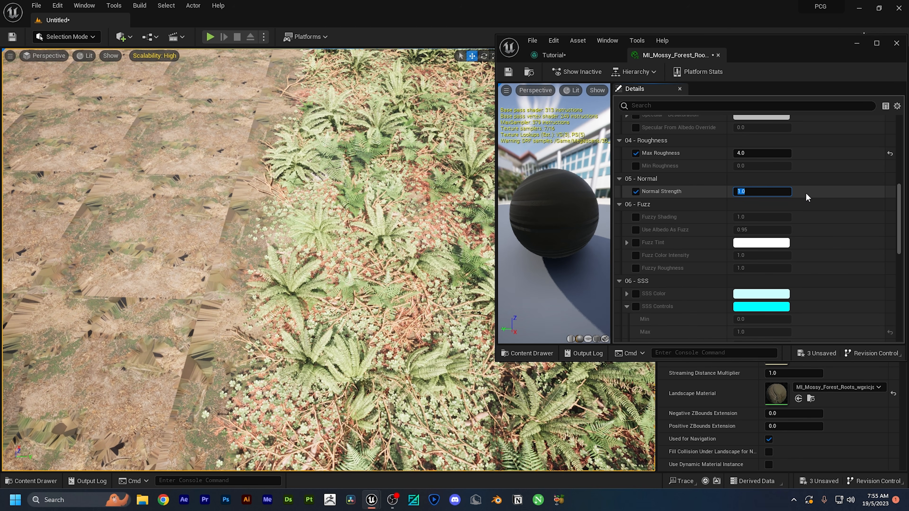
text(6)
key(Return)
key(w)
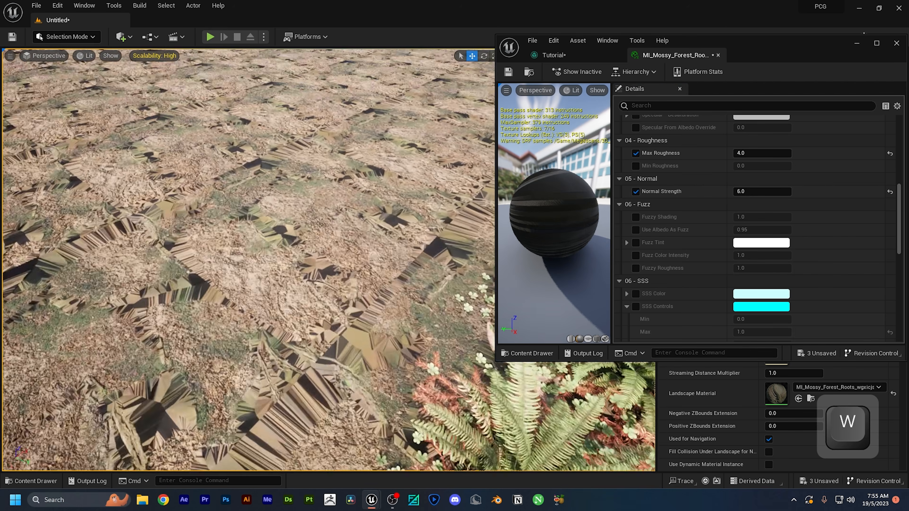
key(w)
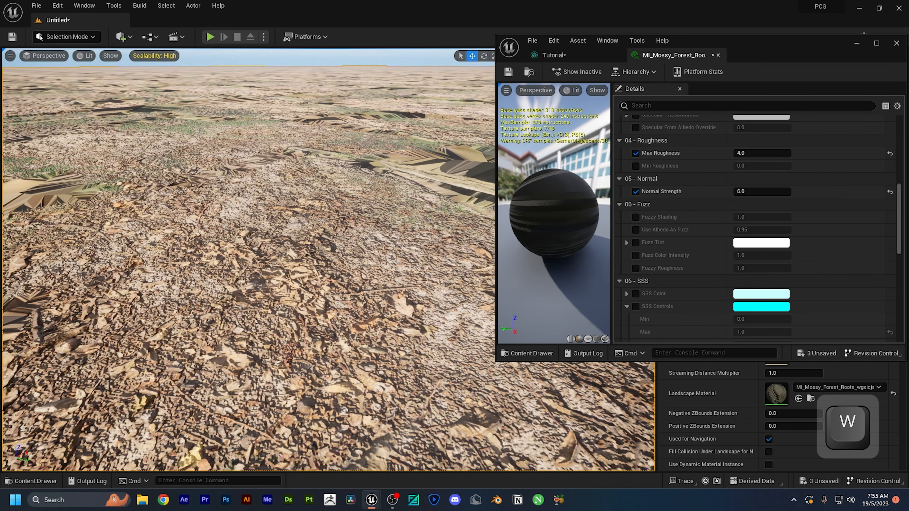
key(w)
Step: Turn off the Normal Strength, Max Roughness and Tiling/Offset overrides, and put away the material instance editor
scroll(683, 286, down, 3)
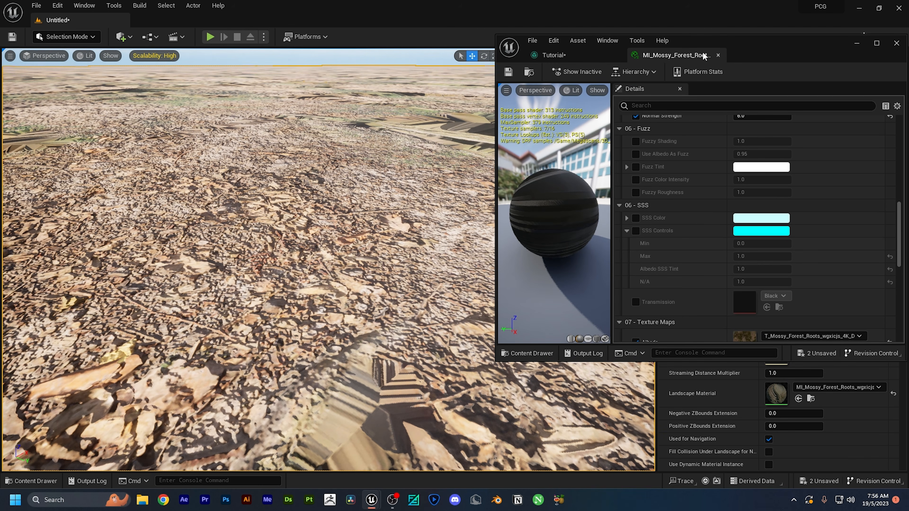
scroll(662, 226, up, 3)
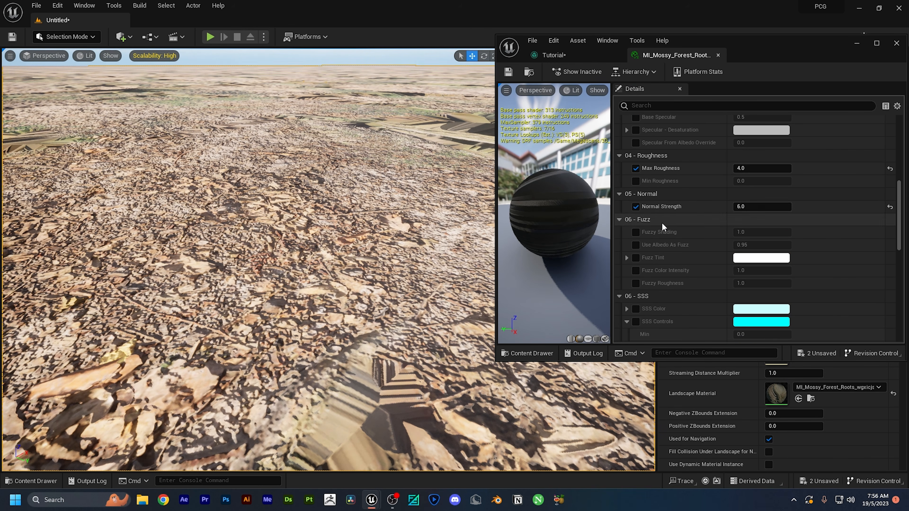
click(635, 207)
click(635, 168)
scroll(669, 202, up, 5)
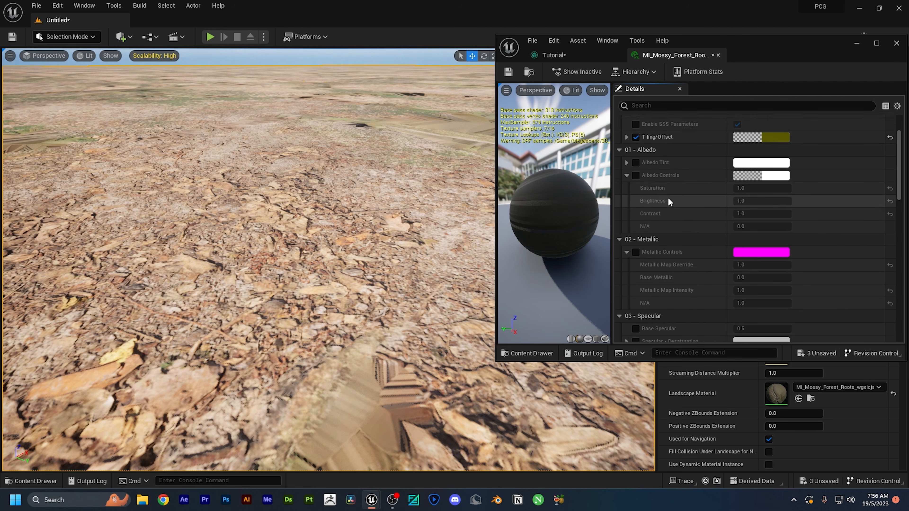
scroll(658, 199, up, 3)
click(636, 197)
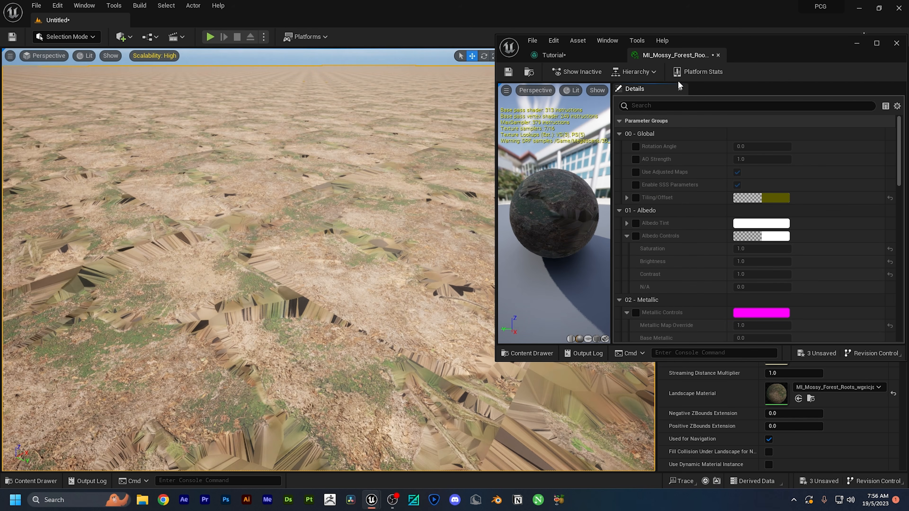
click(717, 55)
click(856, 43)
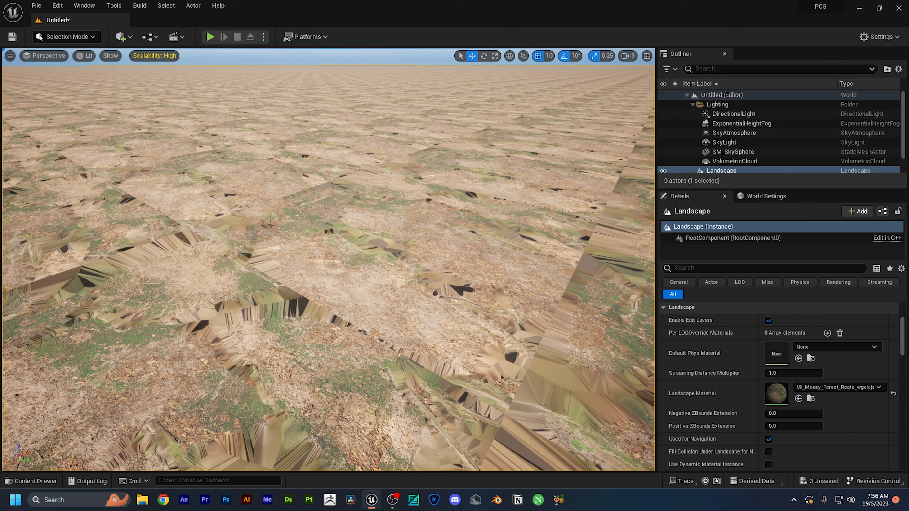
Step: Assign MI_Mossy_Forest_Floor_wjvpahk_4K from the Megascans folder as the Landscape Material and view the ground around the forest patch
click(58, 481)
click(268, 363)
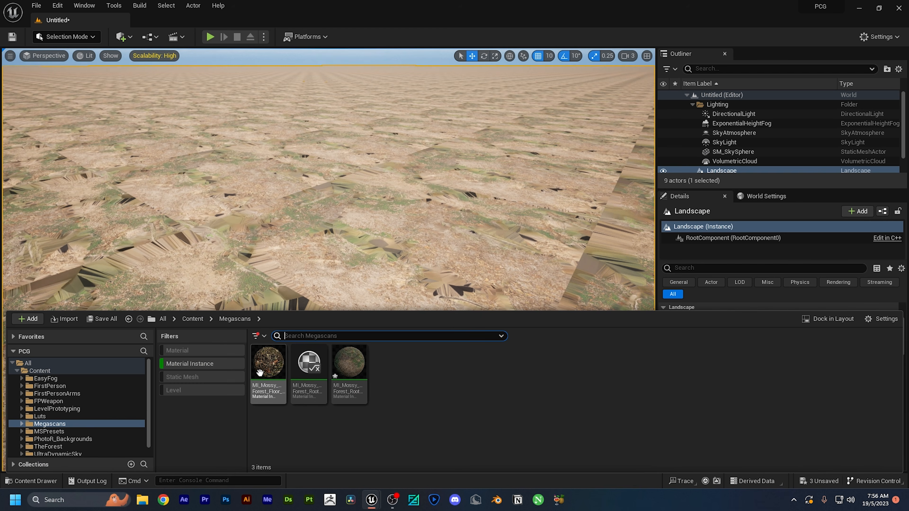
drag(263, 372, 387, 232)
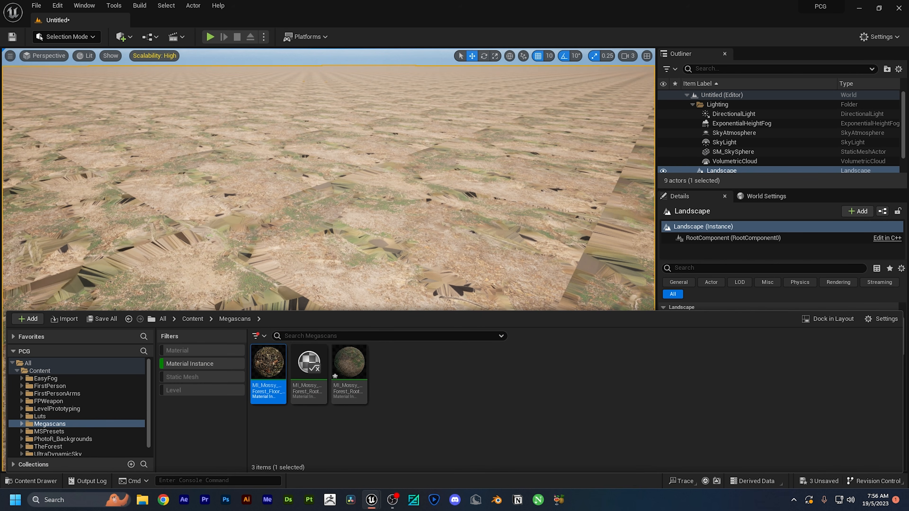
click(731, 251)
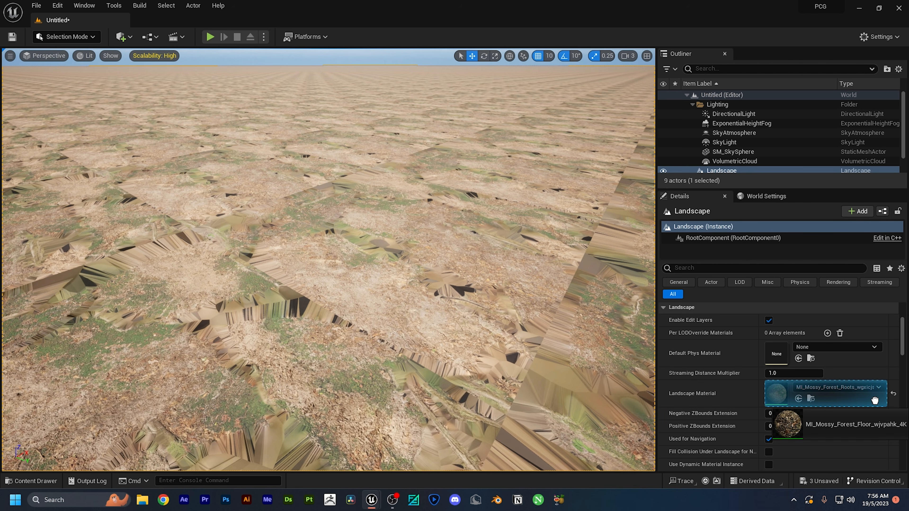
drag(874, 399, 786, 401)
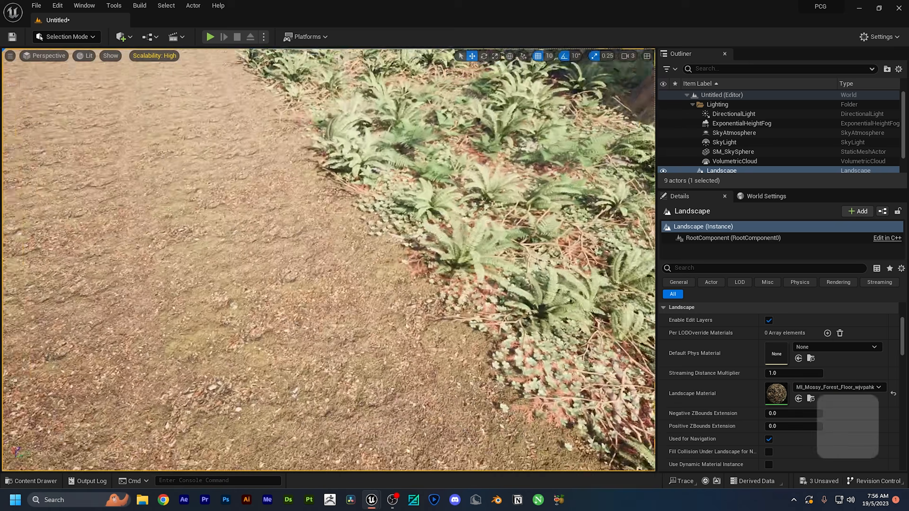
key(w)
right_drag(329, 260, 380, 233)
key(s)
key(w)
key(s)
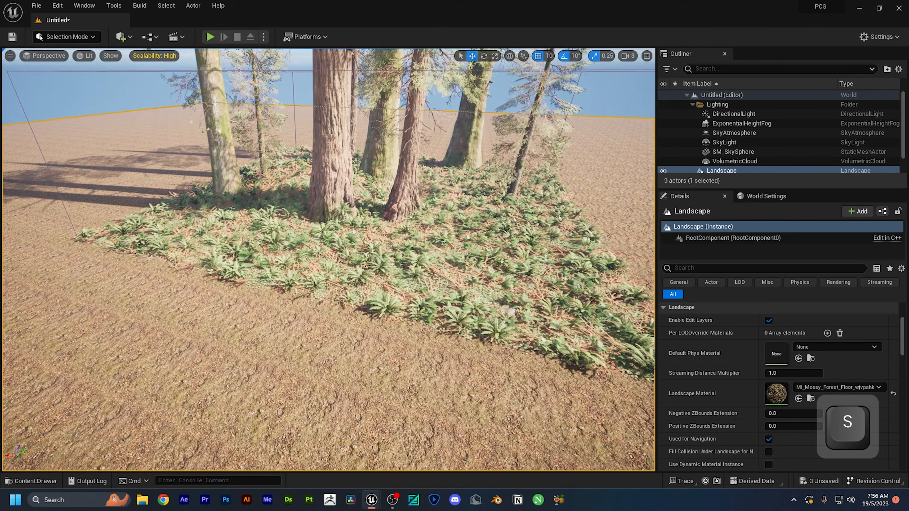
Step: Select the Tutorial PCG volume around the forest patch and look through its PCG, HLOD and collision settings
click(397, 244)
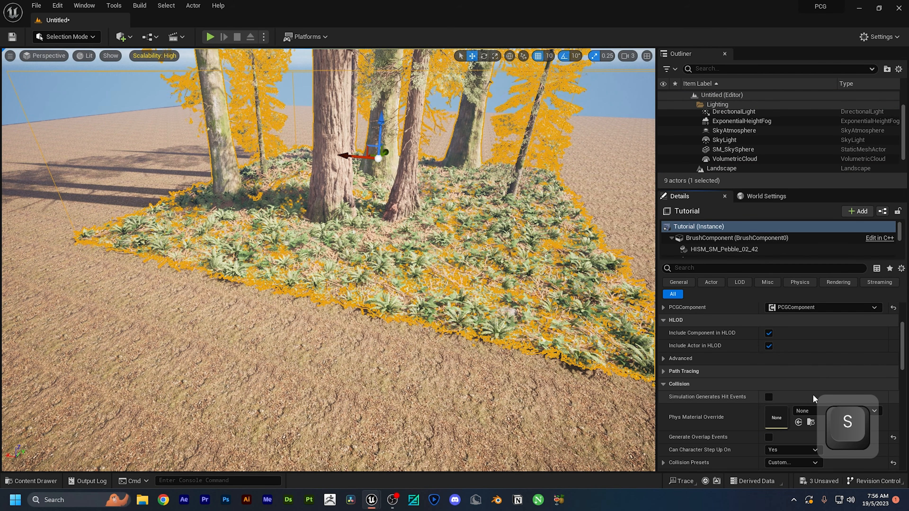
click(797, 374)
scroll(729, 408, down, 3)
scroll(728, 412, up, 4)
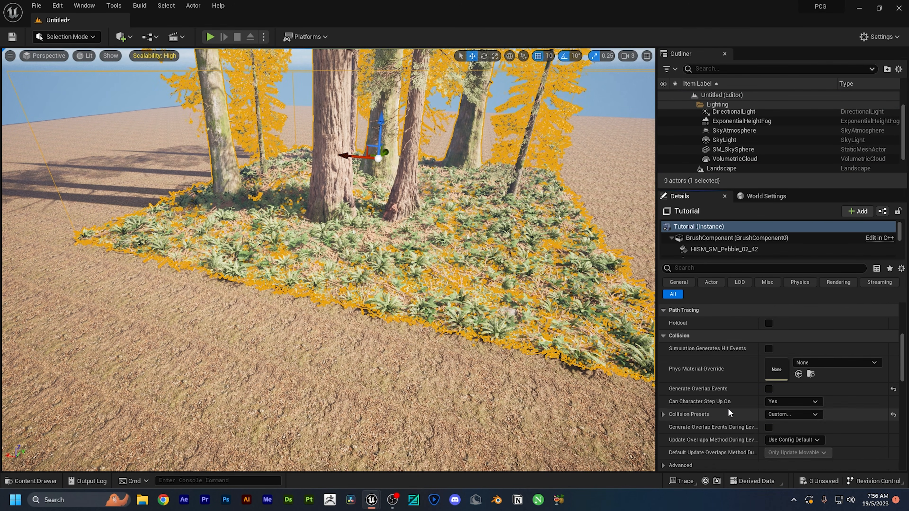
scroll(719, 165, down, 2)
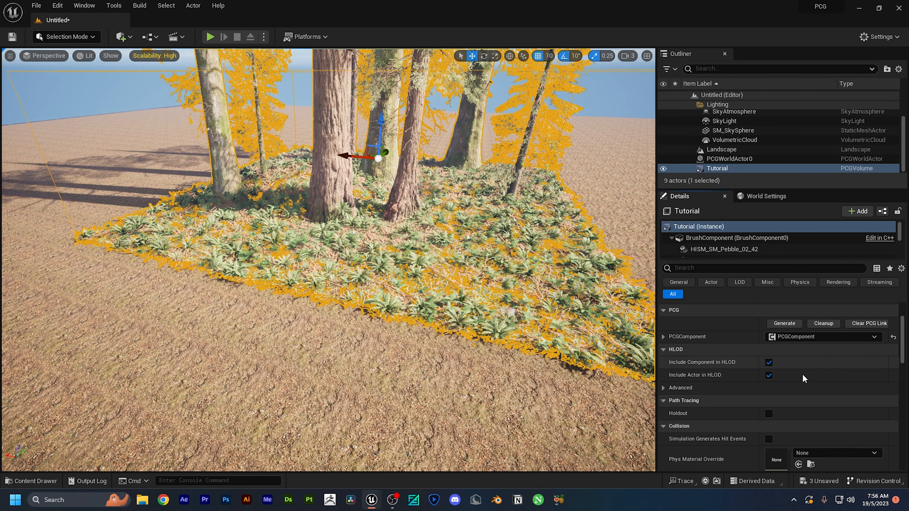
scroll(752, 399, up, 3)
scroll(743, 401, down, 15)
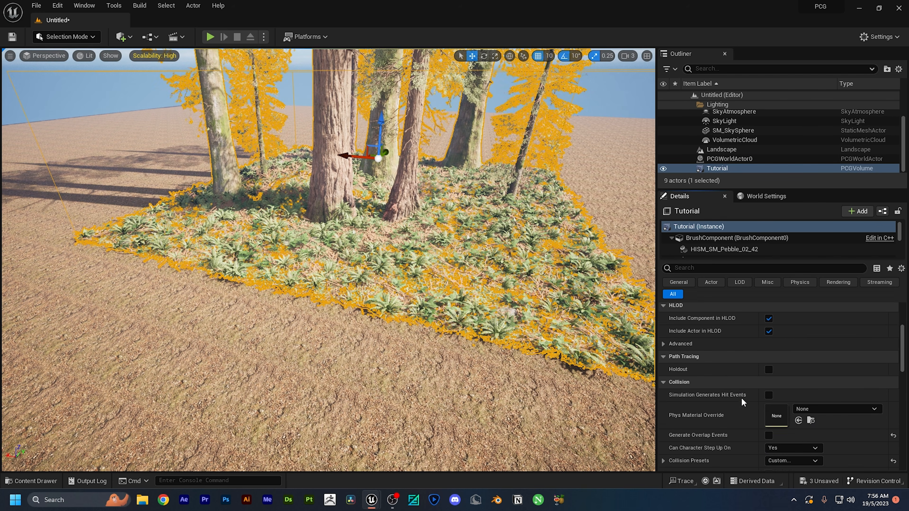
Step: Search the Tutorial volume's properties for "bou" and "un" to find the unbounded option, clearing the filter each time
click(743, 270)
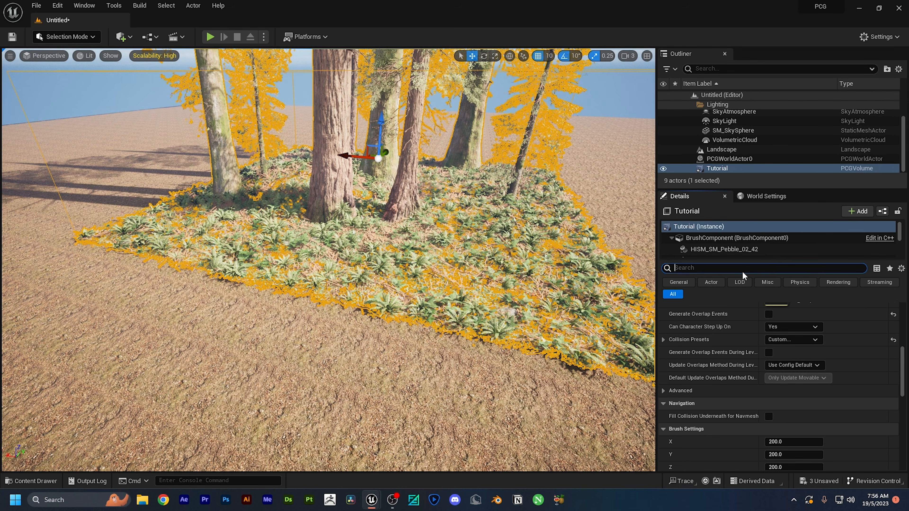
text(bou)
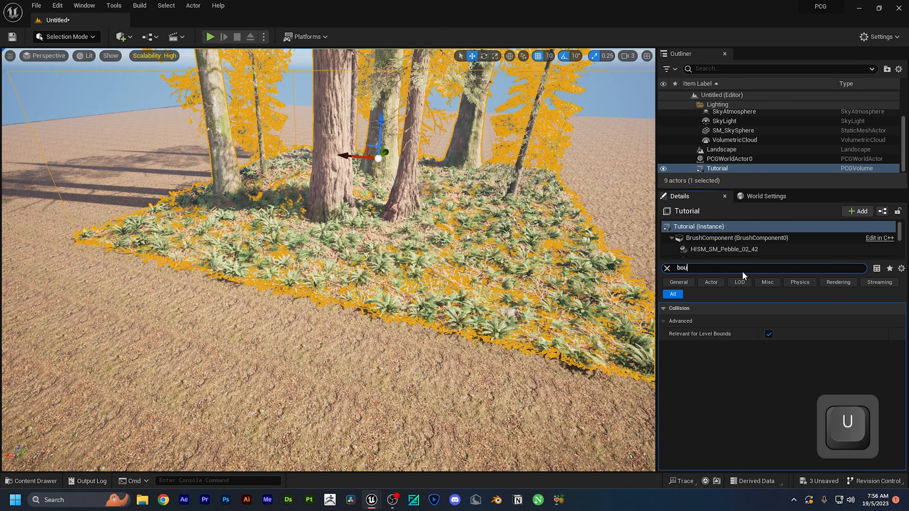
key(BackSpace)
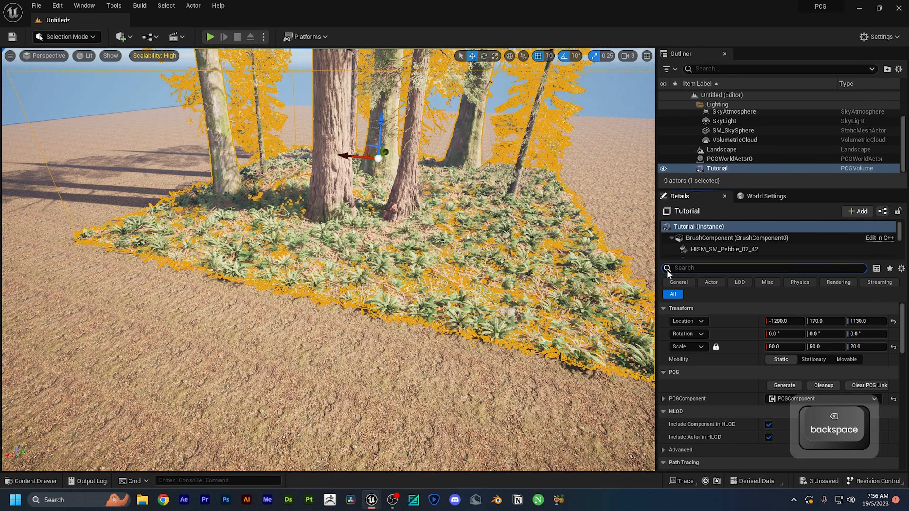
text(un)
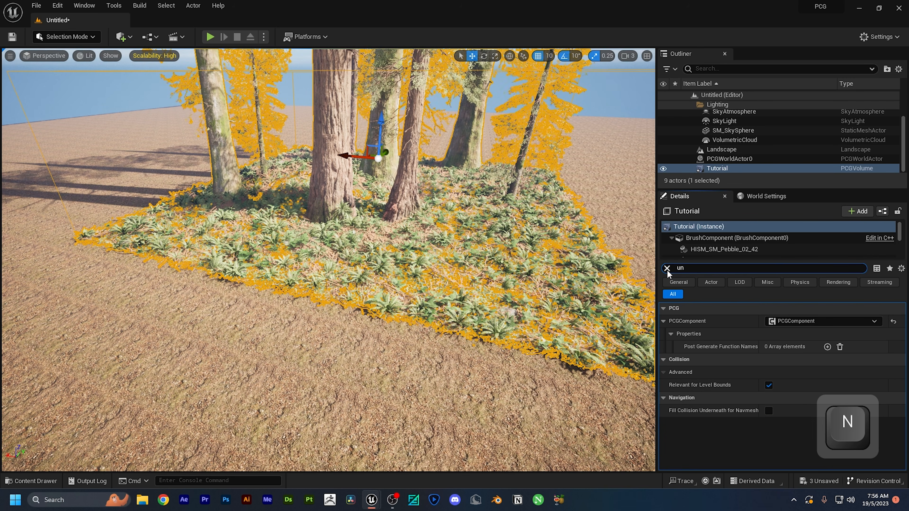
key(BackSpace)
key(BackSpace)
click(714, 385)
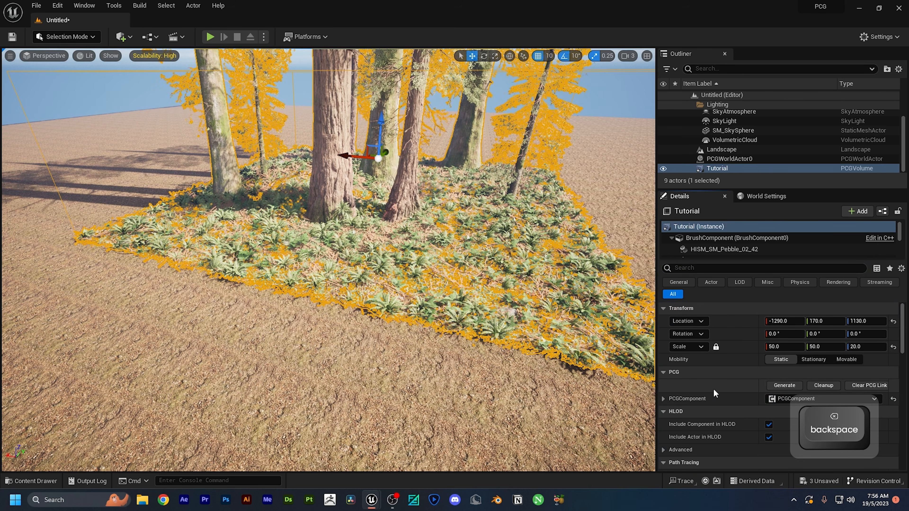
scroll(711, 392, down, 5)
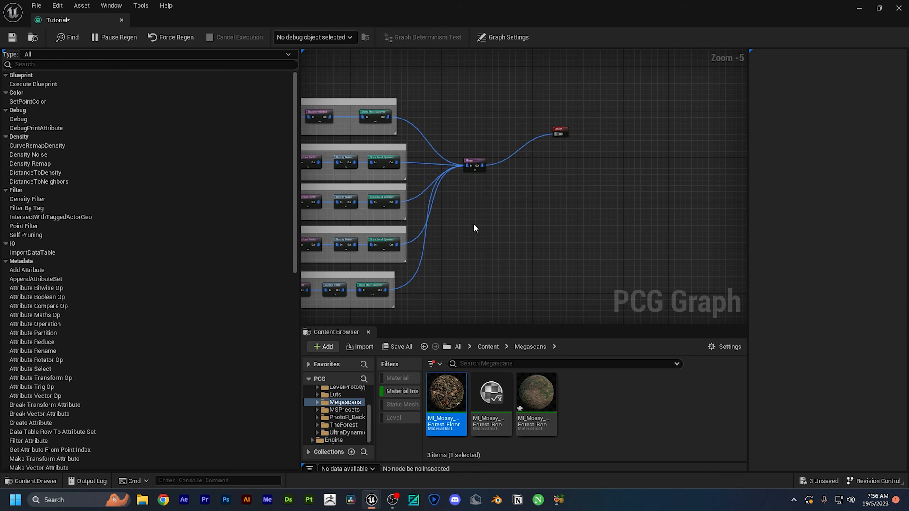
Step: Enable Unbounded on the Surface Samplers of the Trees, Shrubs, Ferns and Floor Elements groups in the Tutorial graph
click(430, 113)
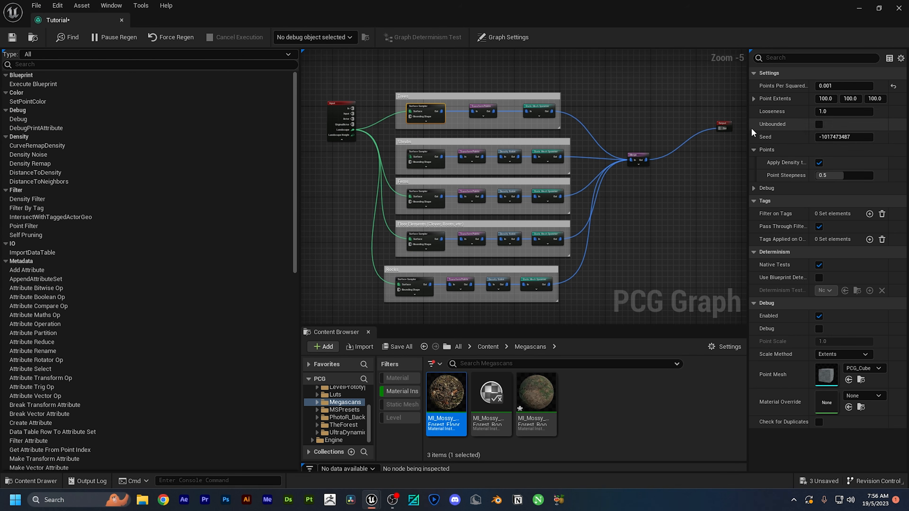
click(819, 124)
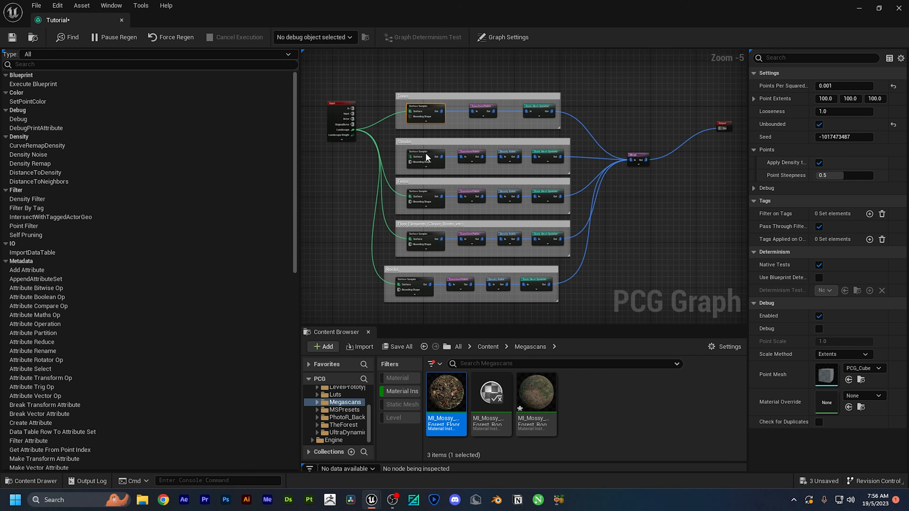
click(818, 124)
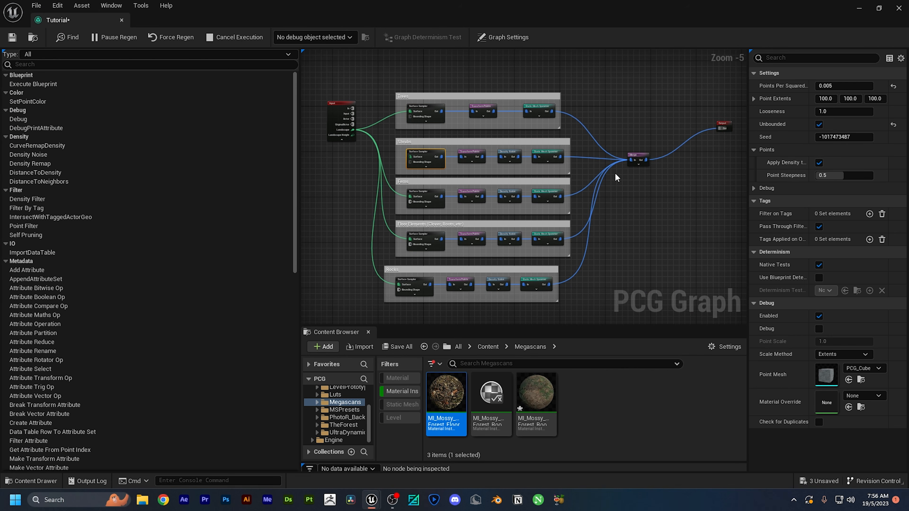
click(427, 196)
click(818, 124)
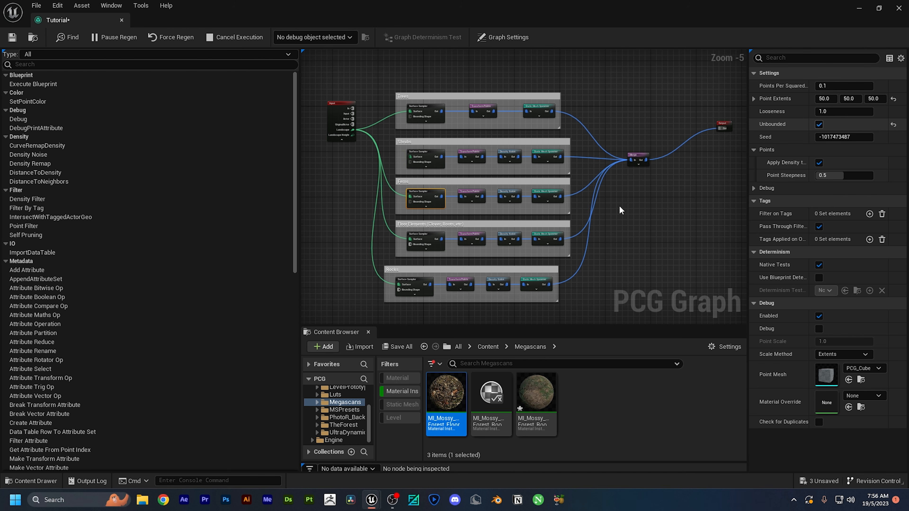
click(432, 236)
click(818, 125)
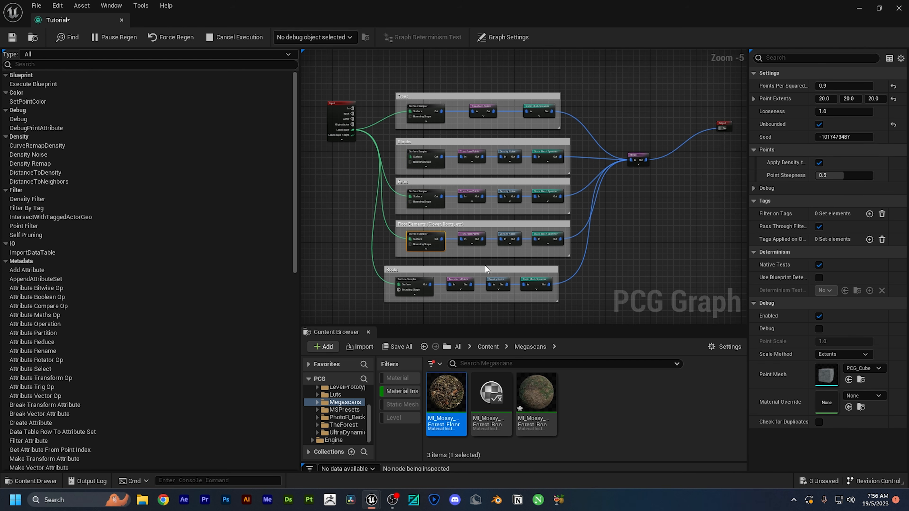
Step: Return the misplaced Surface Sampler to the rocks group and turn on its Unbounded option
click(408, 279)
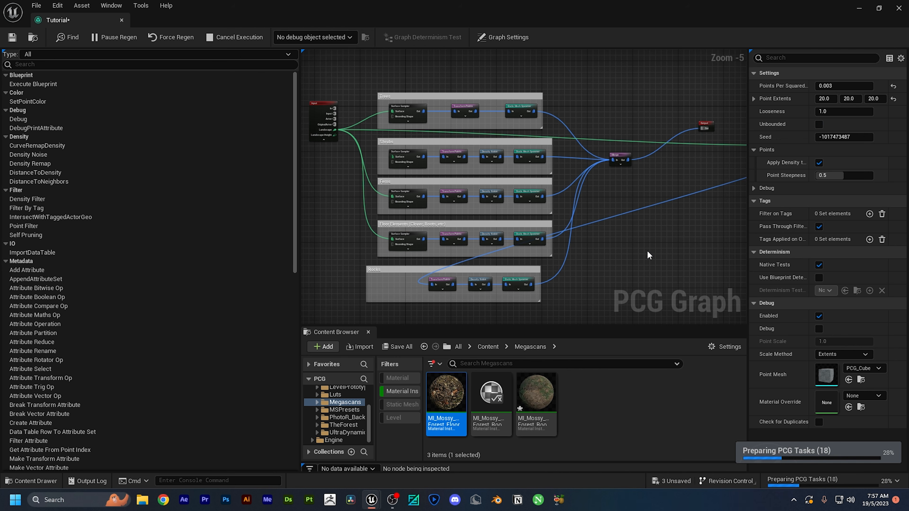
scroll(642, 253, down, 2)
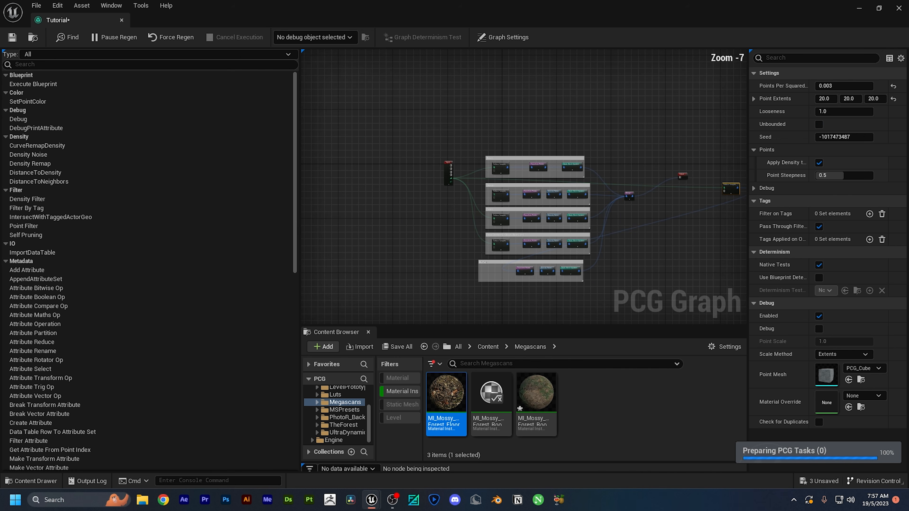
right_drag(683, 212, 647, 227)
drag(670, 188, 437, 272)
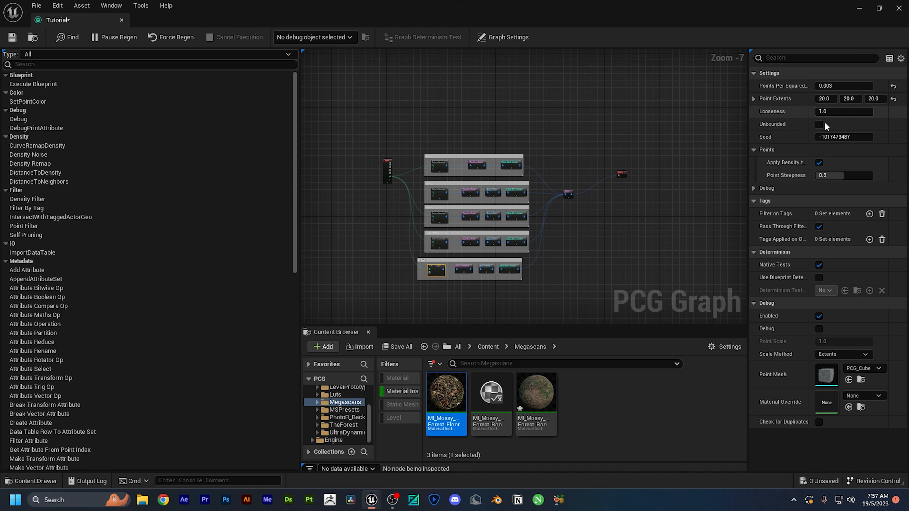
click(818, 125)
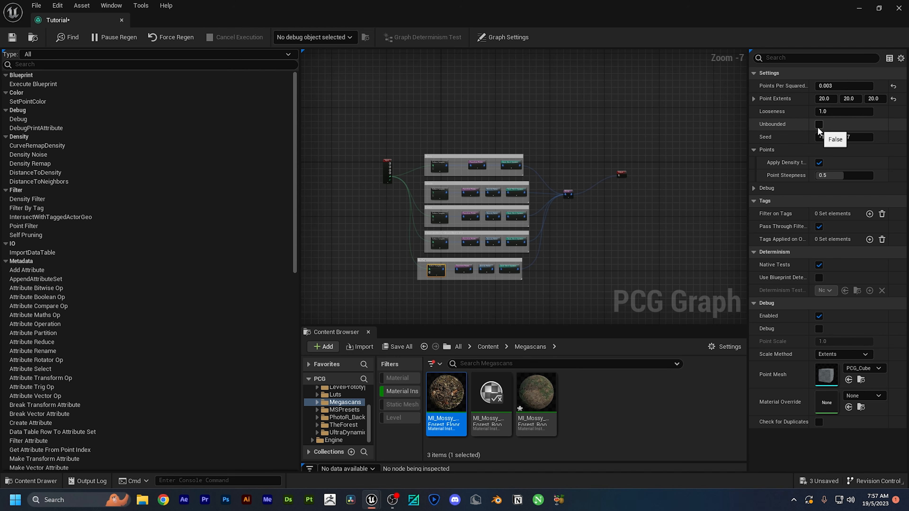
click(438, 241)
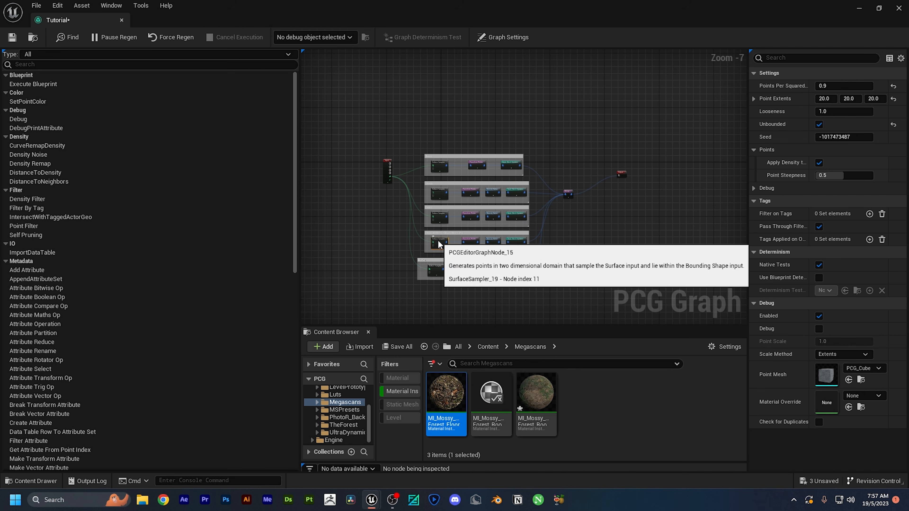
Step: Move the graph editor aside to view the regenerated forest in the level viewport, and bring the editor back
drag(557, 13, 908, 179)
right_drag(444, 214, 318, 197)
key(w)
key(s)
drag(908, 272, 501, 1)
Step: Review the node chains and settings of the Trees, Shrubs, Ferns and Floor Elements groups in the graph
scroll(395, 166, up, 6)
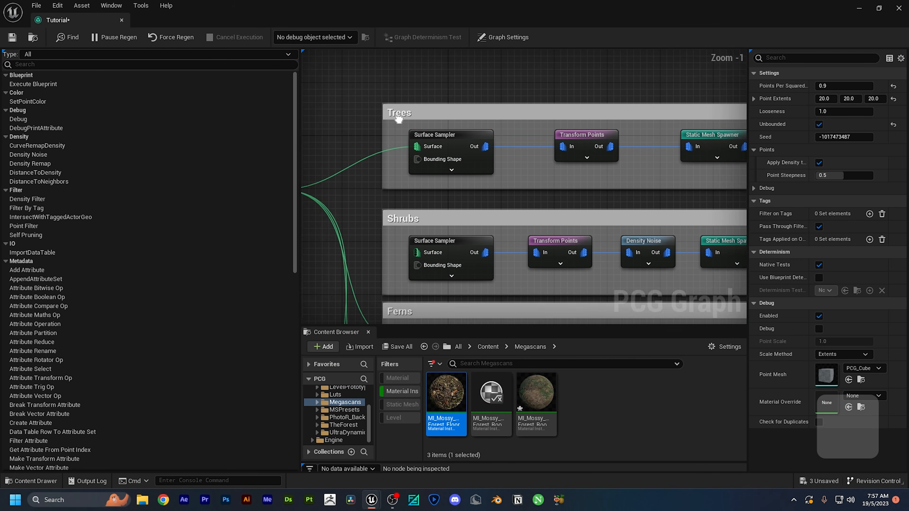
click(430, 130)
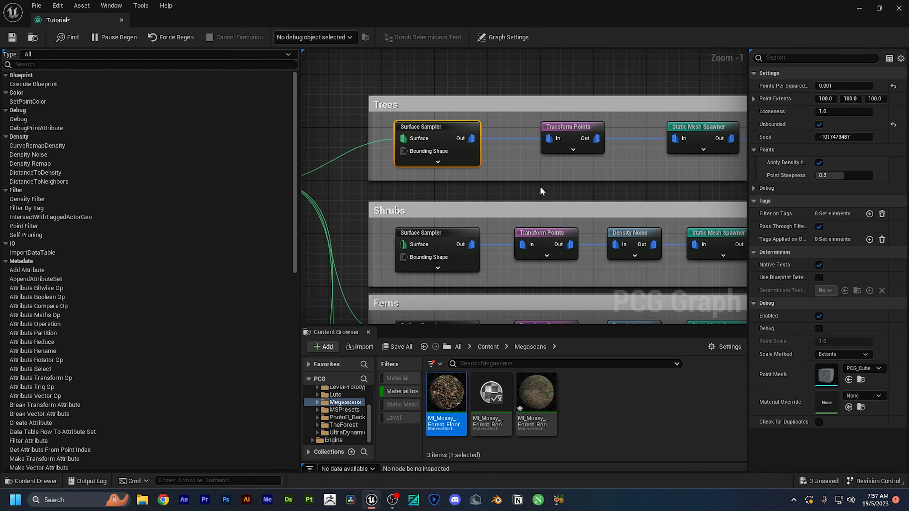
right_drag(592, 191, 508, 145)
click(546, 185)
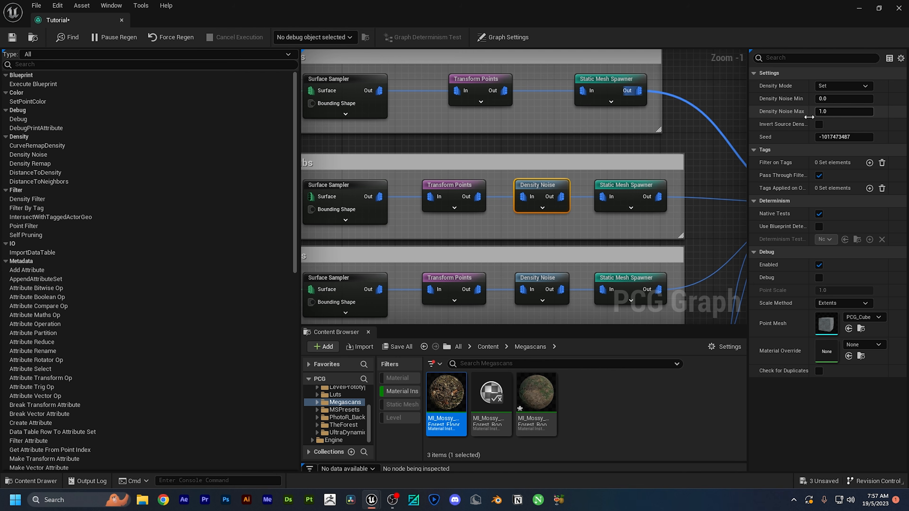
scroll(504, 153, down, 1)
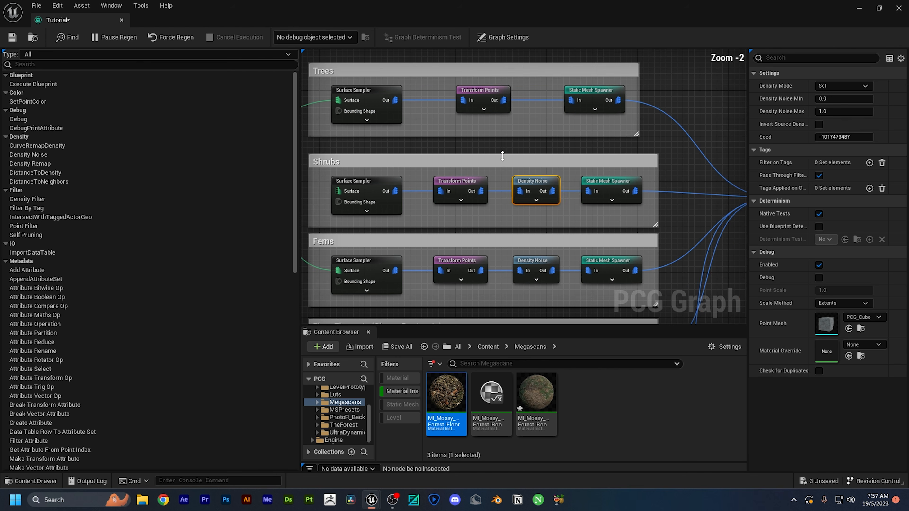
right_drag(502, 154, 576, 83)
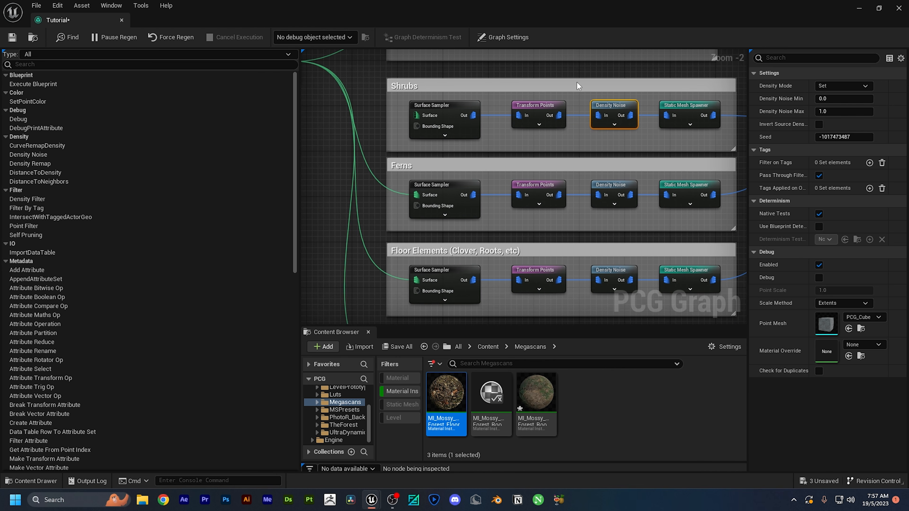
click(453, 183)
scroll(508, 176, down, 2)
right_drag(499, 165, 397, 241)
scroll(625, 188, up, 2)
right_drag(625, 189, 614, 246)
click(505, 178)
click(547, 230)
Step: Move the graph's Input node slightly farther away from the Trees group
scroll(379, 205, down, 2)
right_drag(336, 204, 520, 197)
right_drag(358, 213, 509, 200)
drag(485, 104, 450, 91)
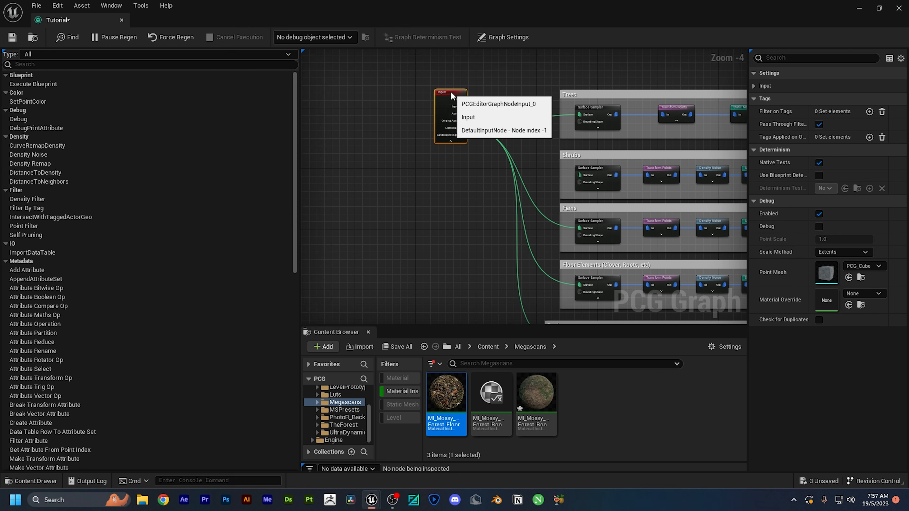